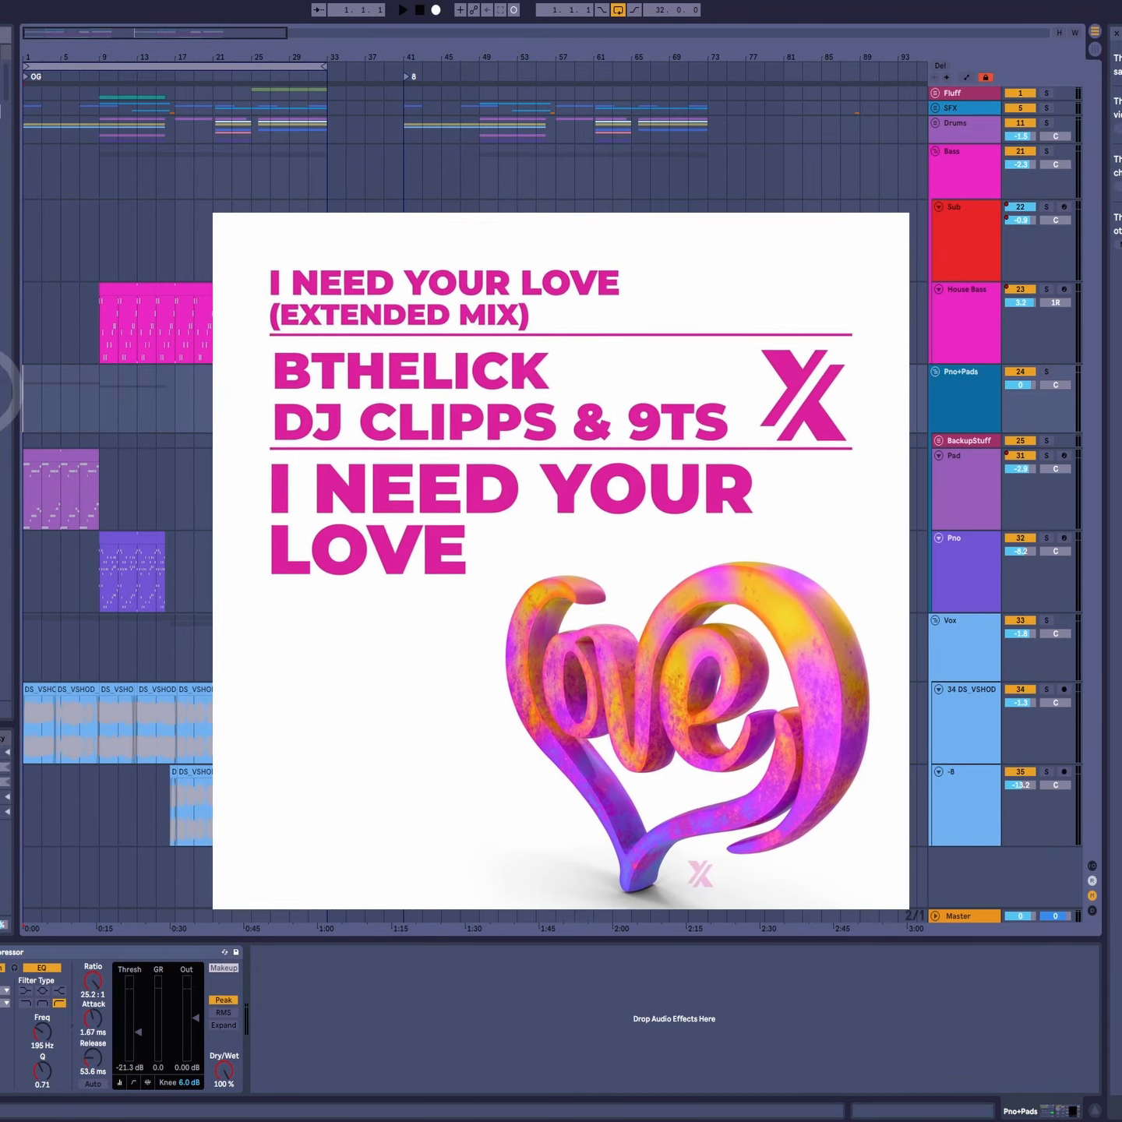
Step: Play the original arrangement with its pad chords from bar 1, and again from bar 13
left_click(62, 455)
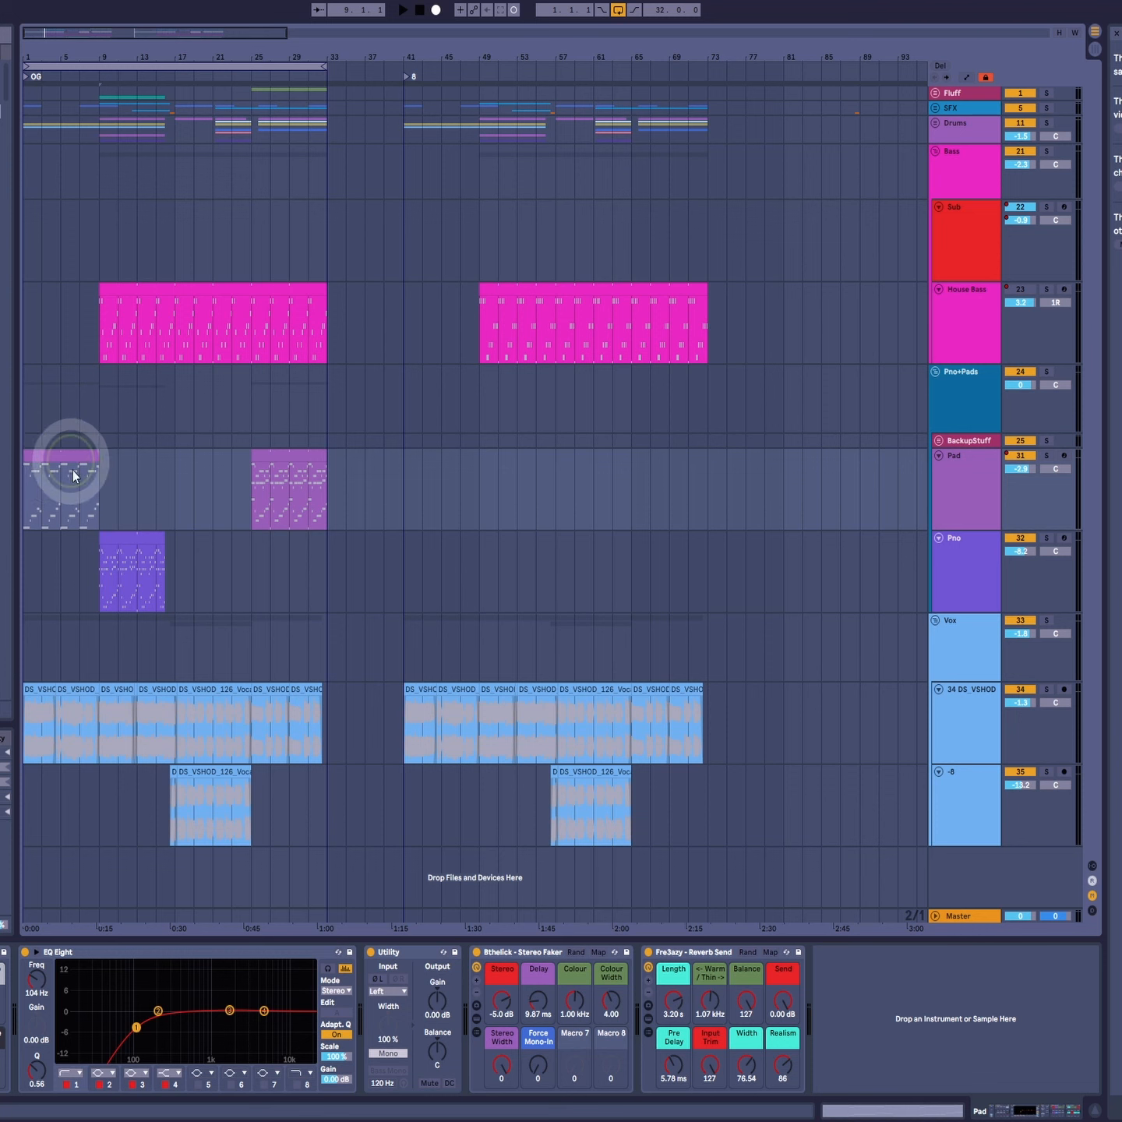
left_click(29, 405)
left_click(46, 453)
left_click(26, 407)
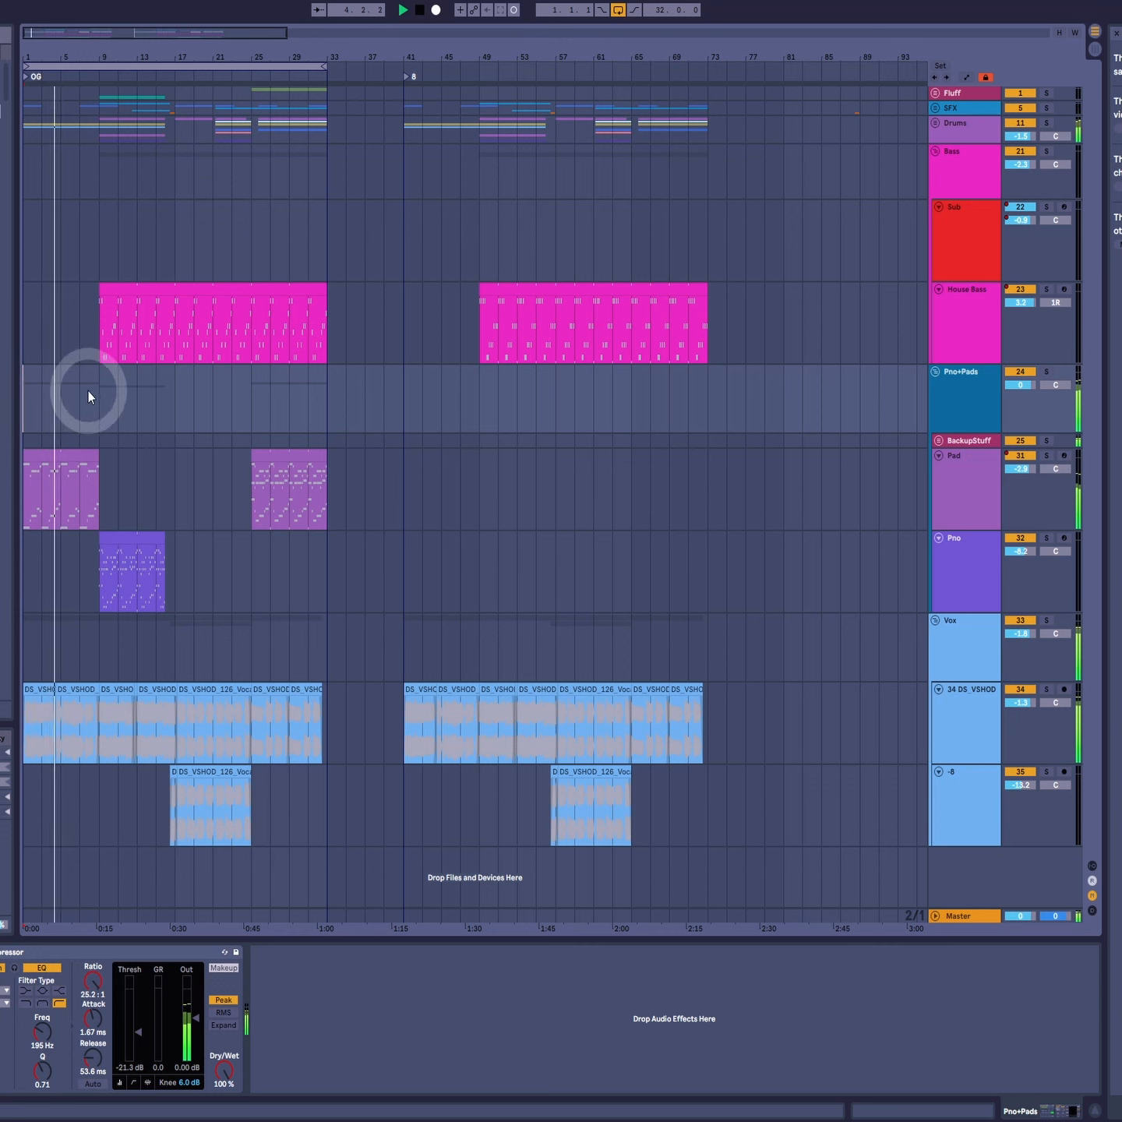
left_click(137, 392)
key("space")
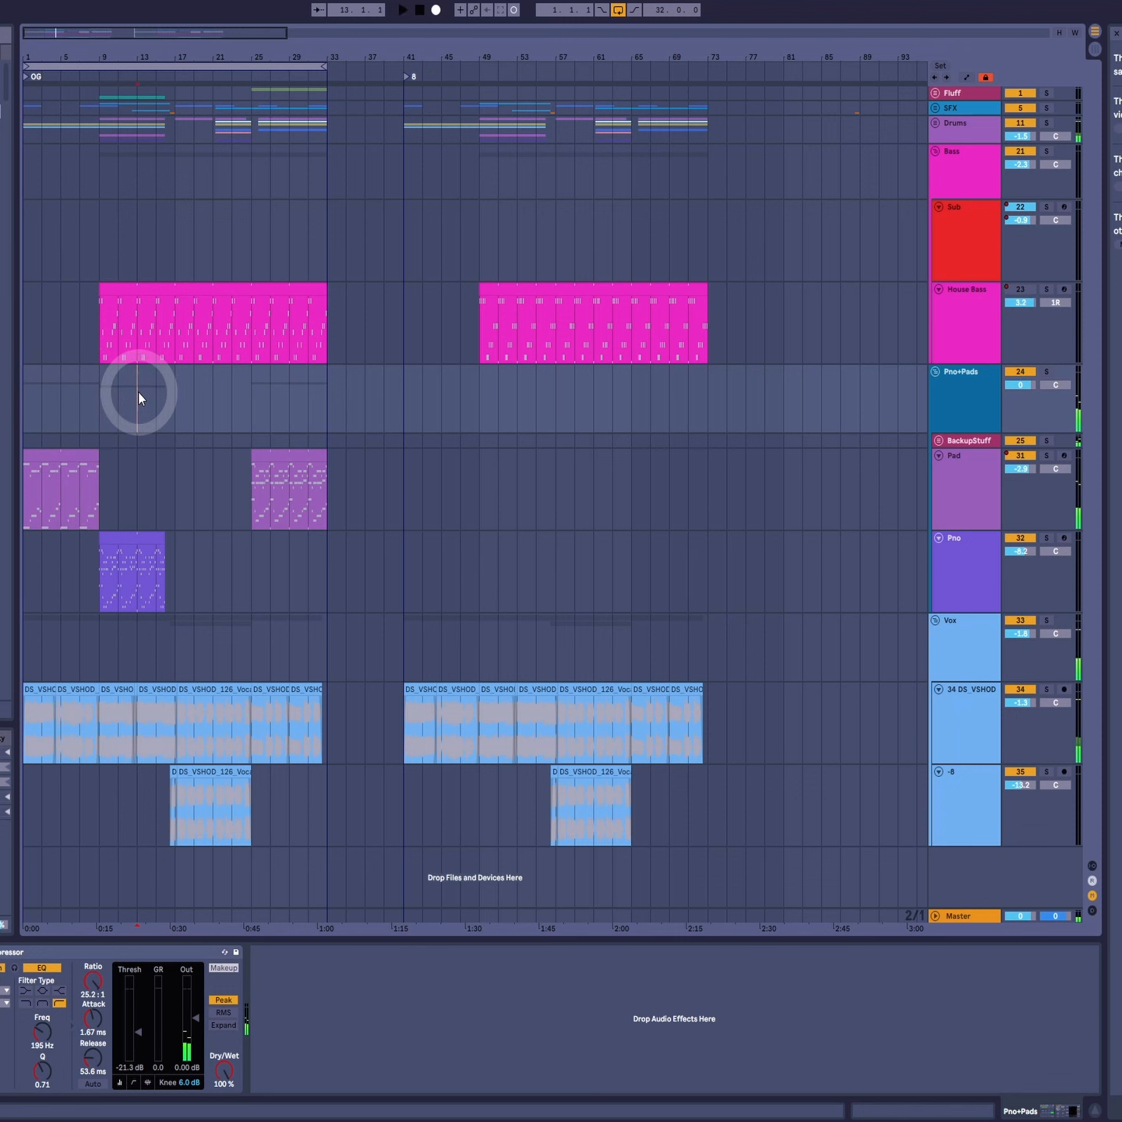
key("space")
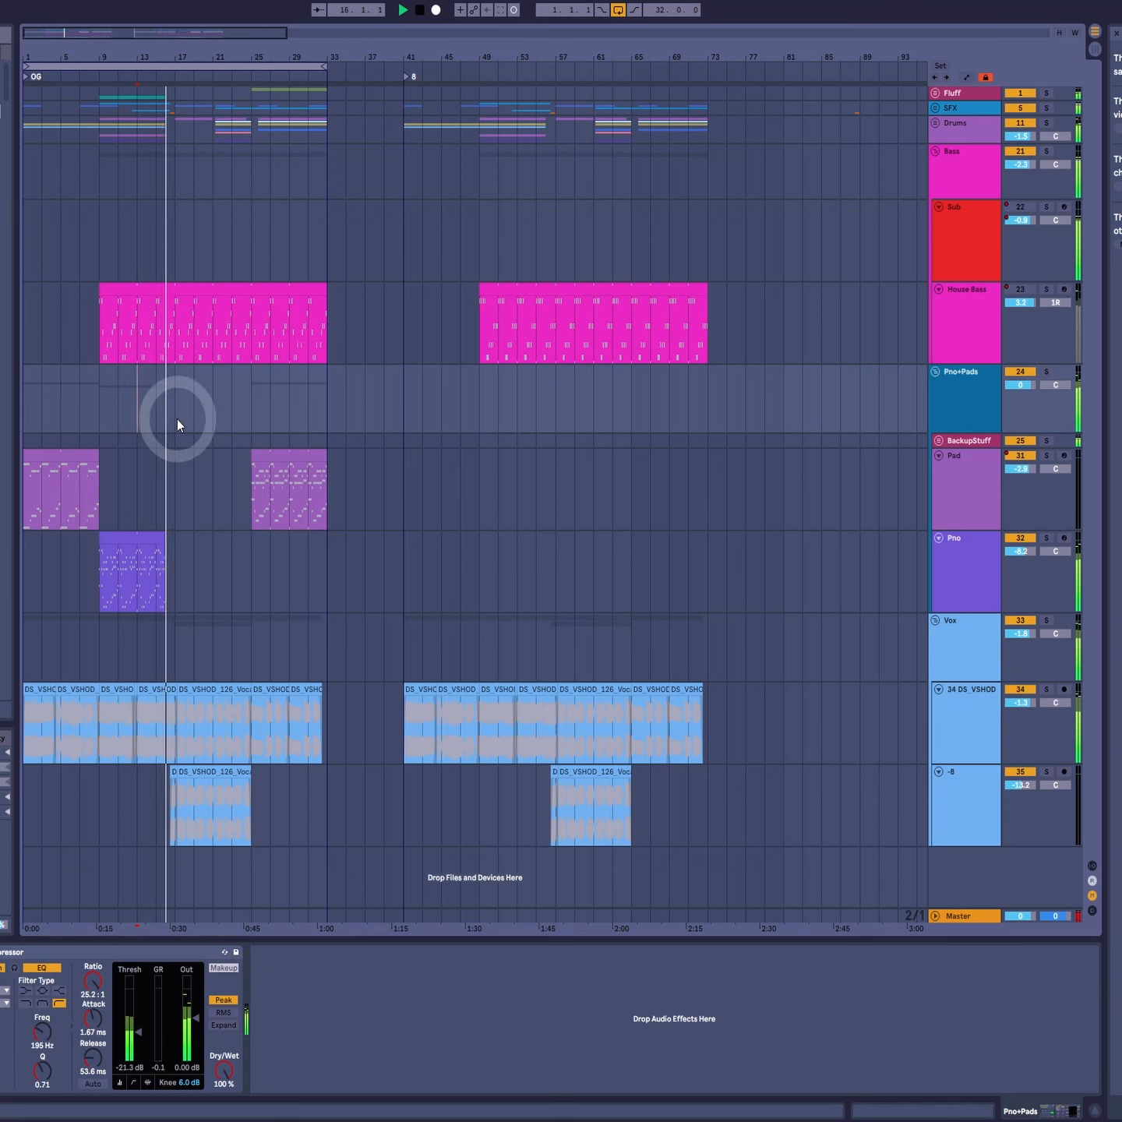
Step: Play the original arrangement from bar 17 to hear the section without pad or piano
left_click(176, 462)
key("space")
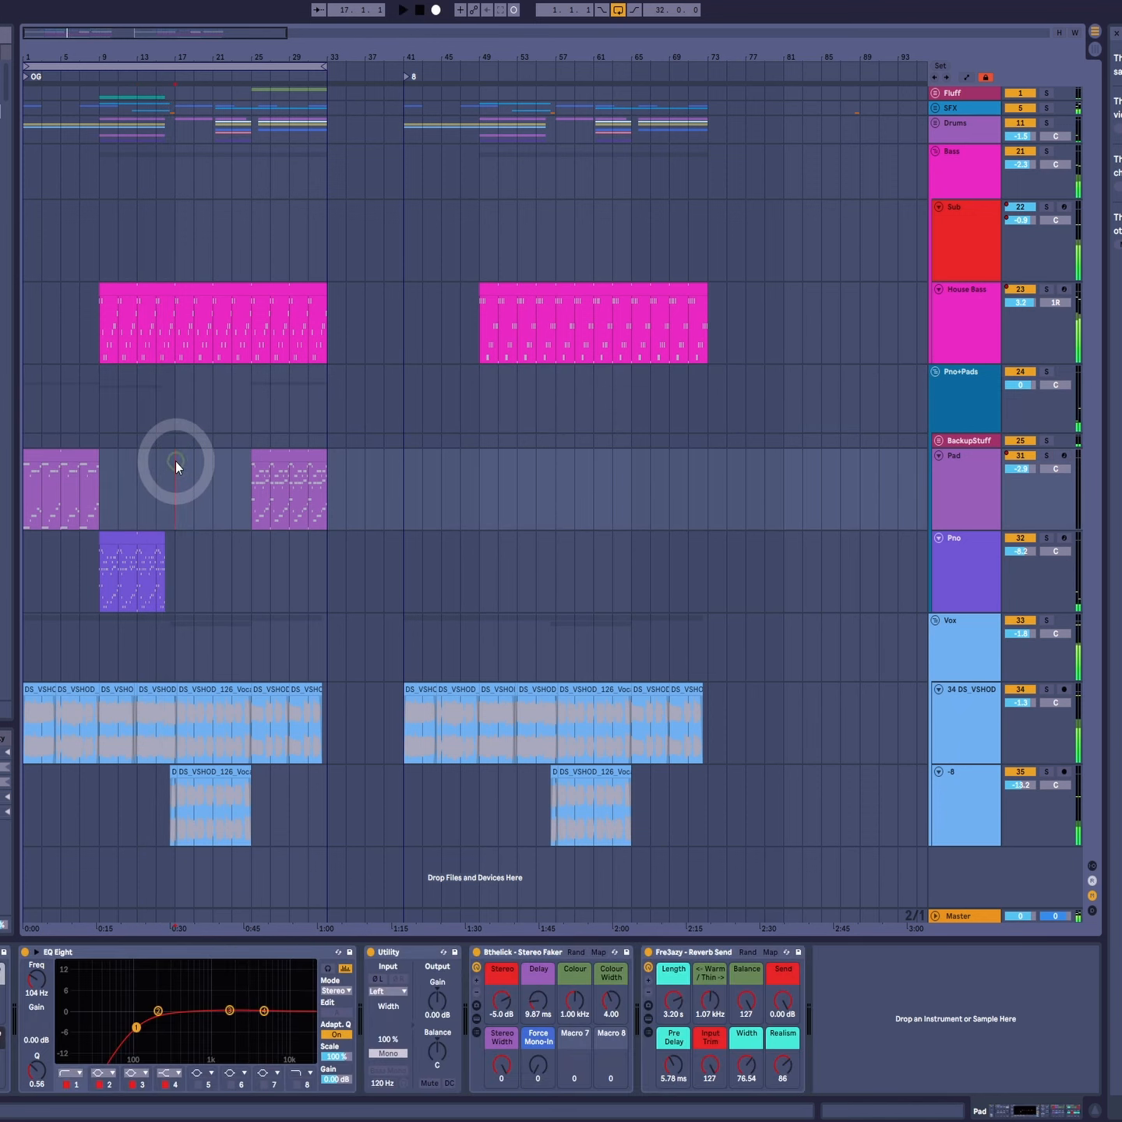
key("space")
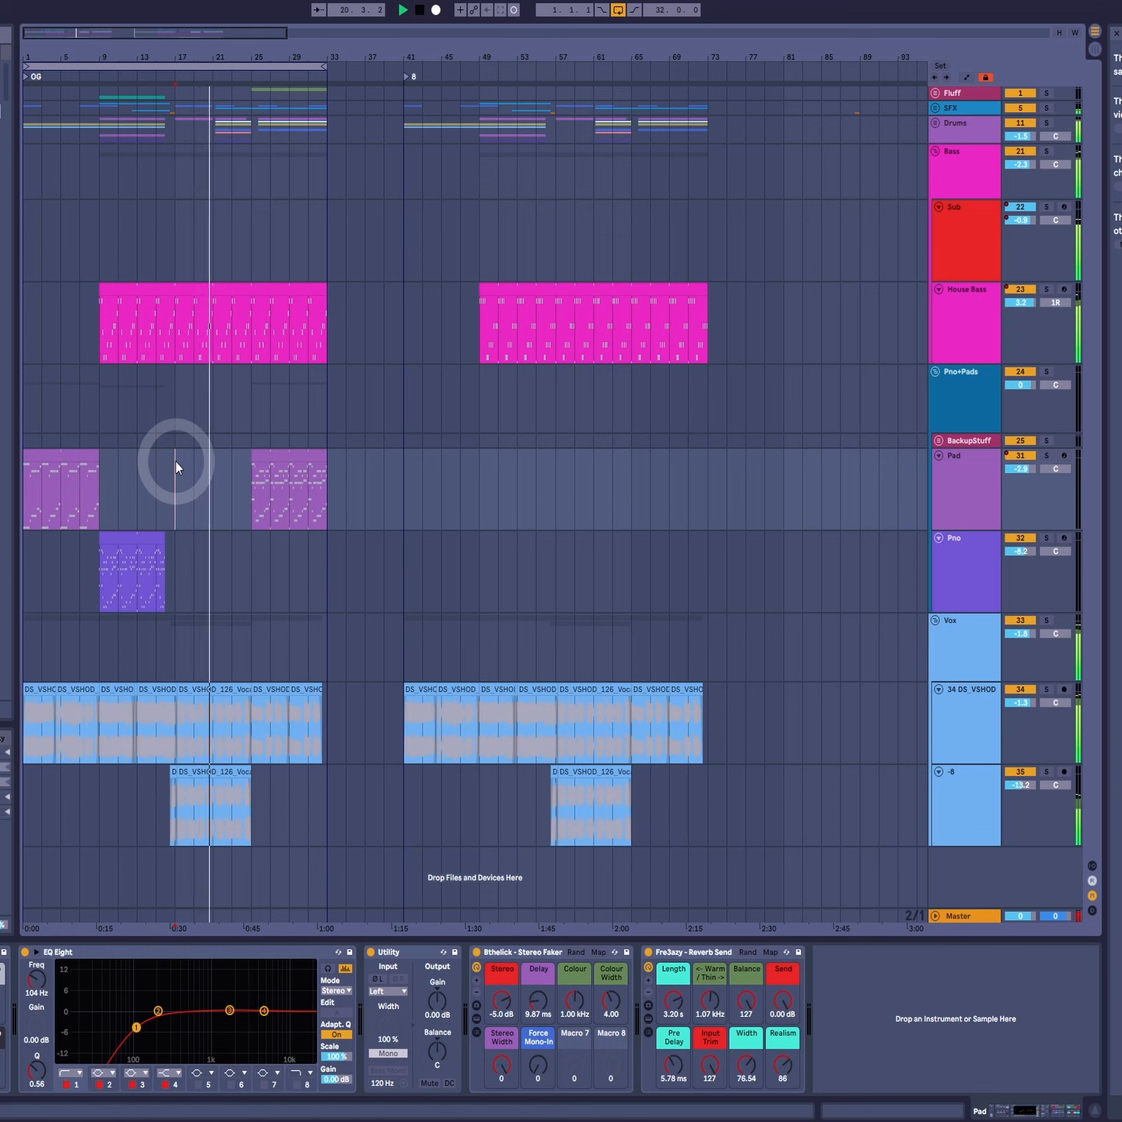
key("space")
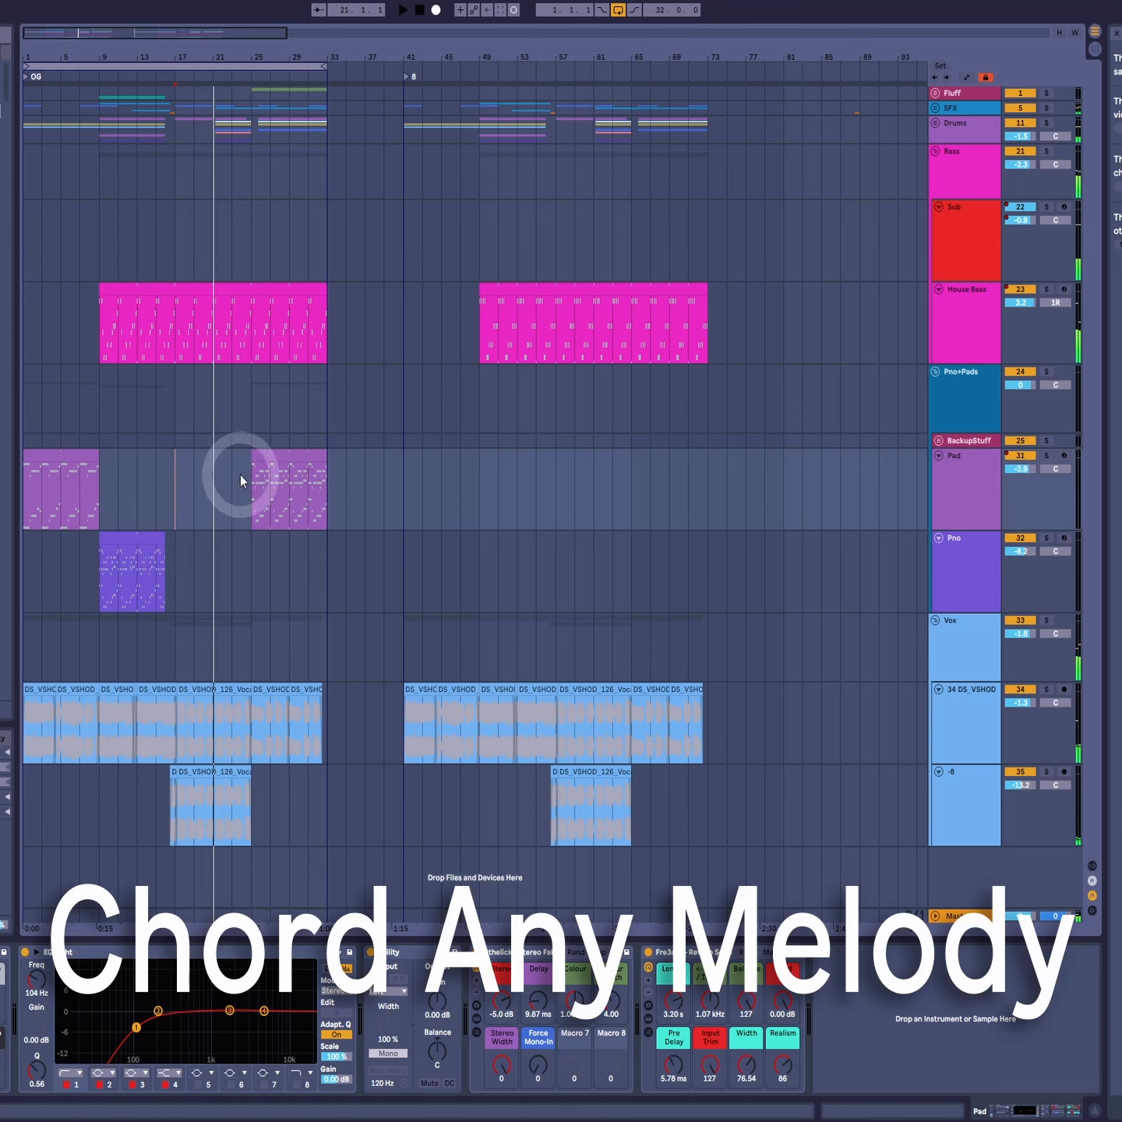
Step: Play the original arrangement from bar 25, and highlight the vocal clips across bars 1 to 33
left_click(246, 480)
key("space")
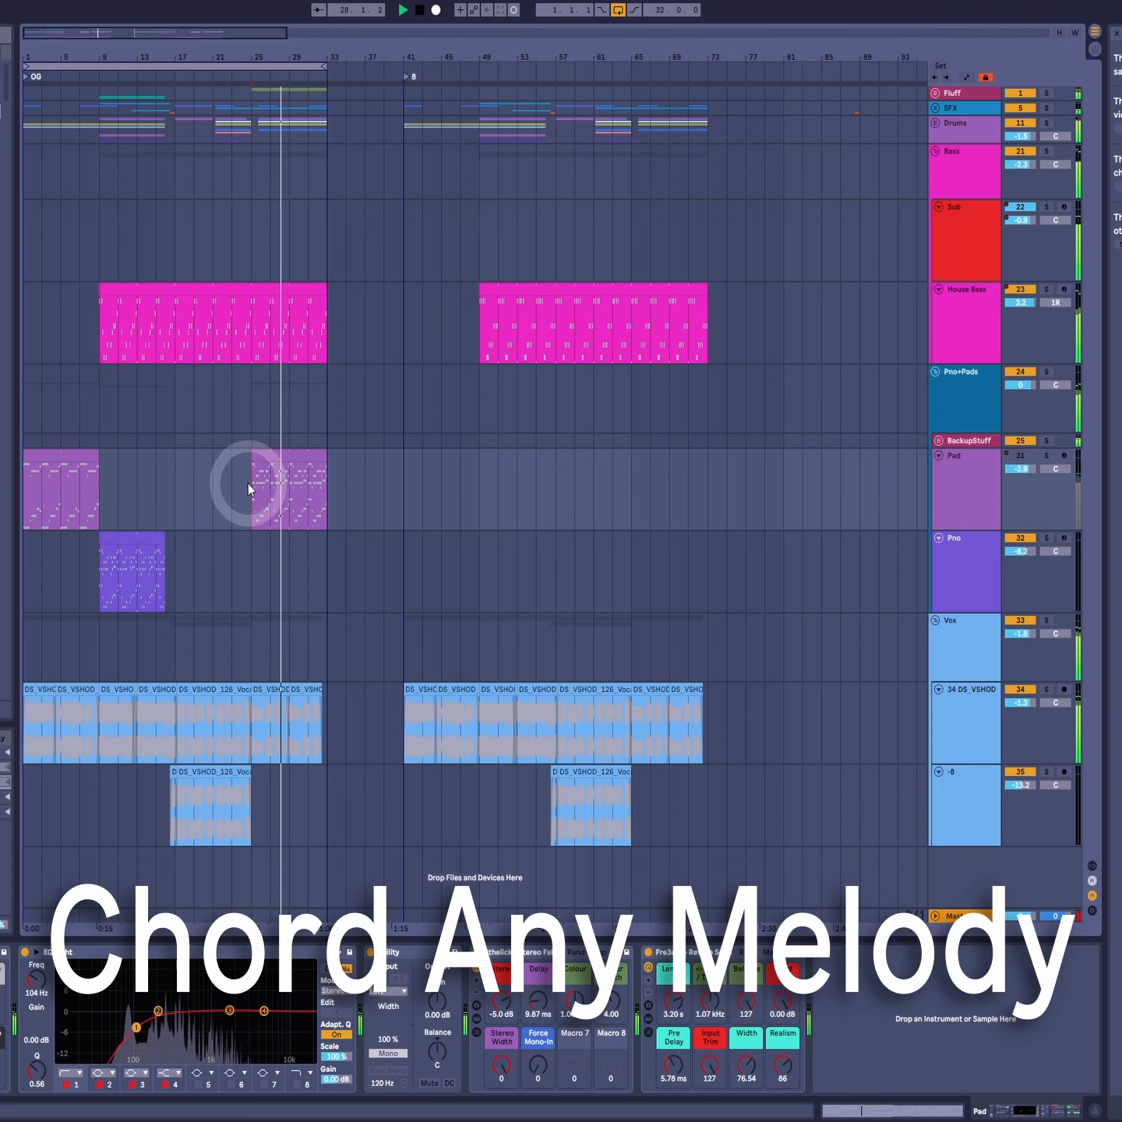
left_click(398, 483)
key("space")
left_click(276, 675)
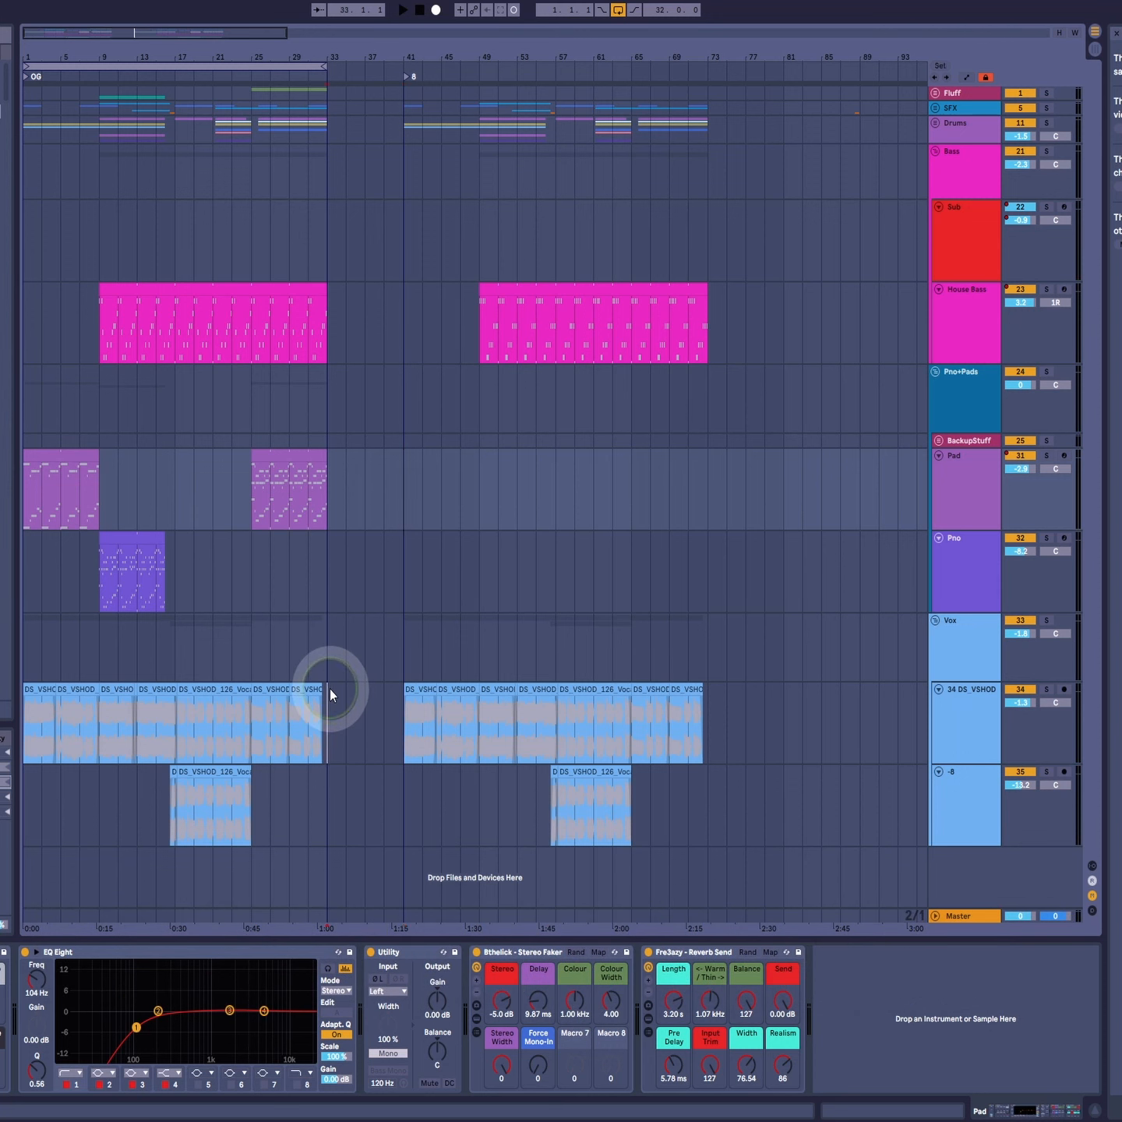
left_click_drag(330, 689, 21, 751)
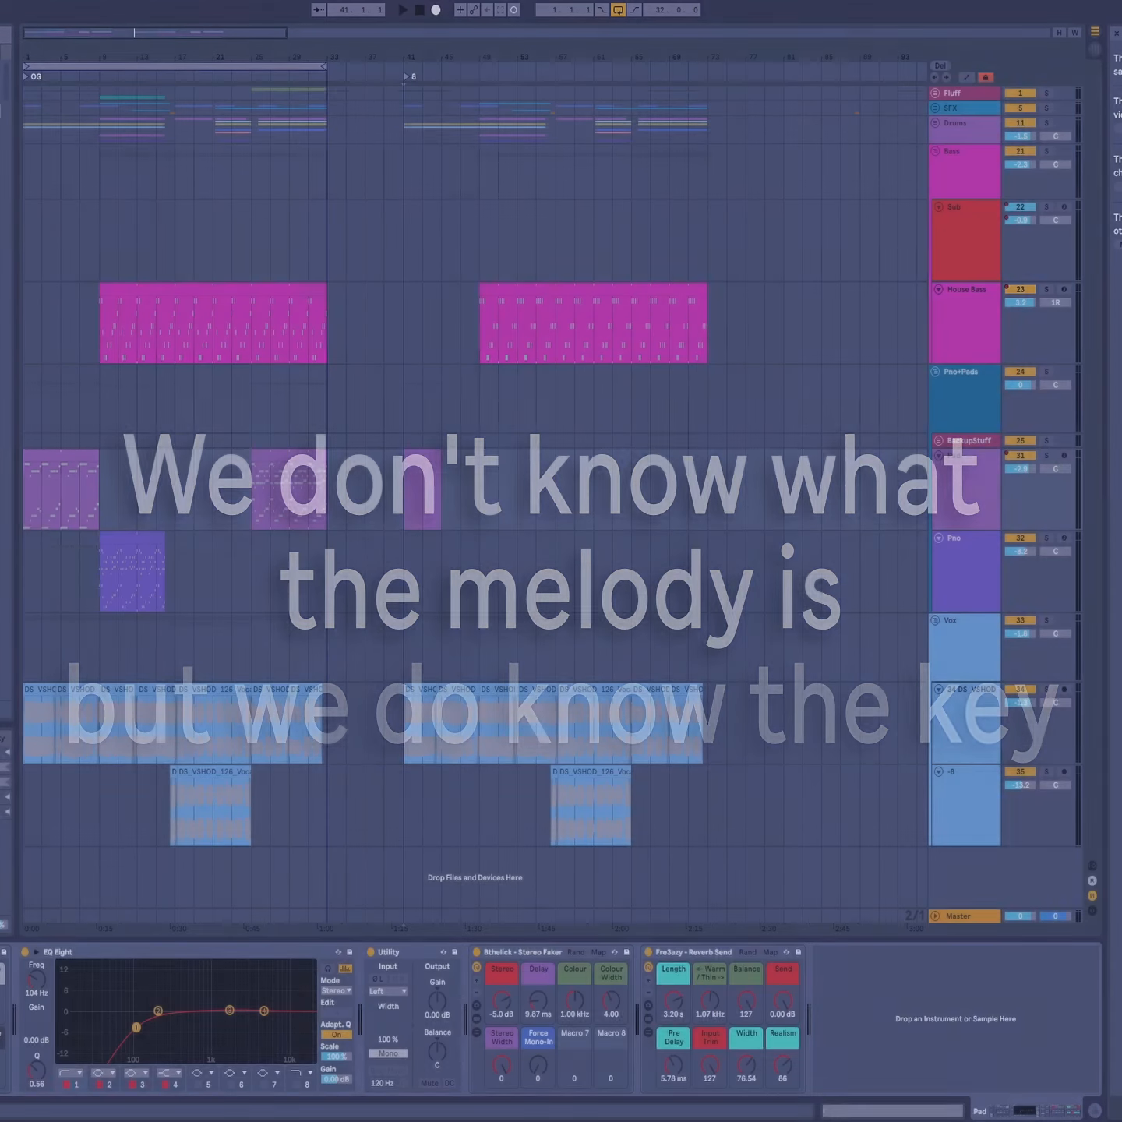
Step: Start the new Pad clip at bar 41 with an A2 note lengthened to fill its first bar
left_click(200, 768)
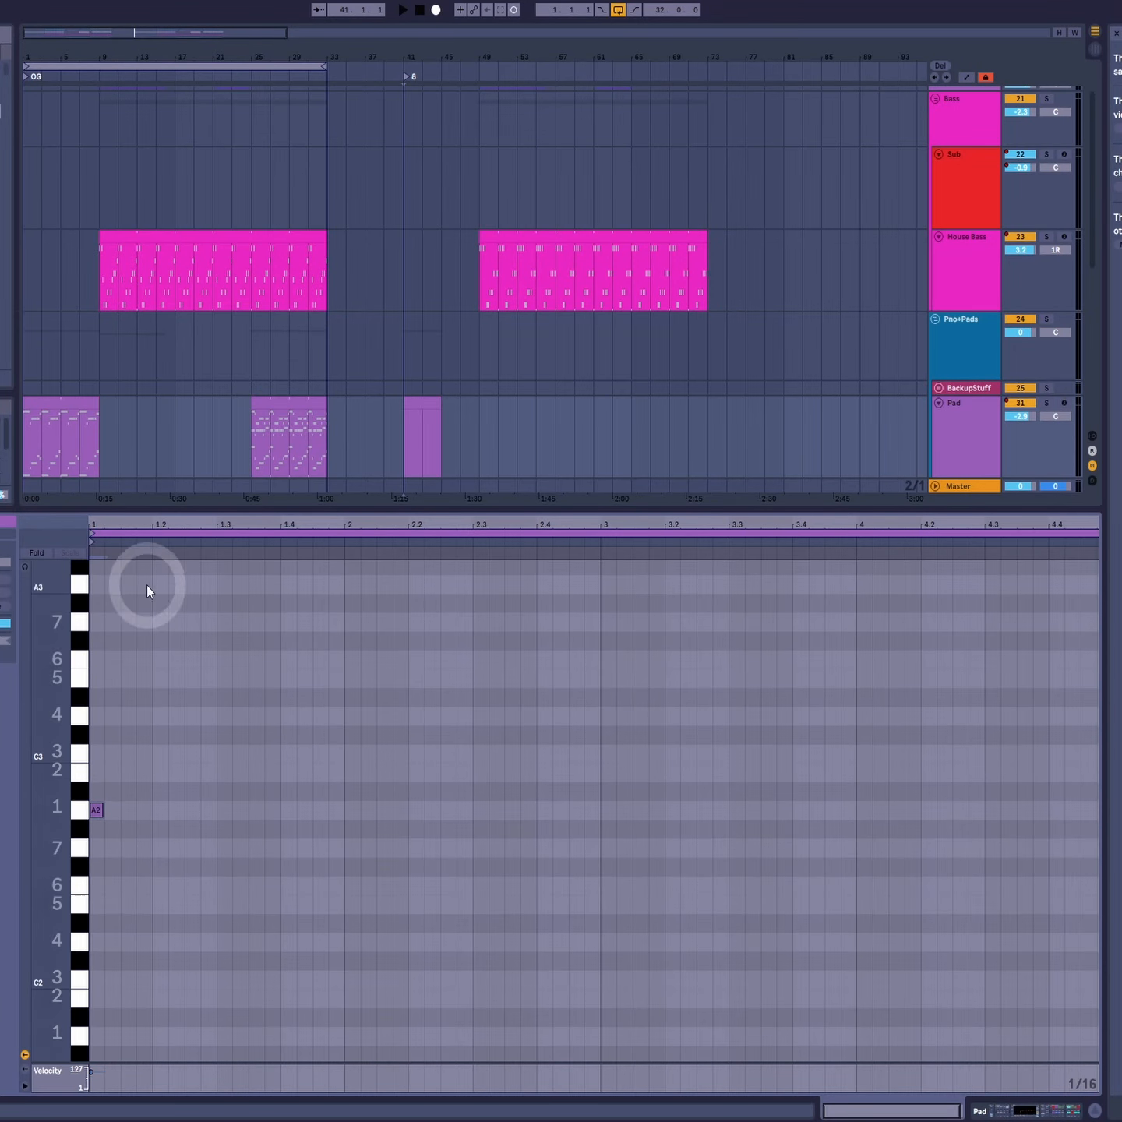
double_click(203, 525)
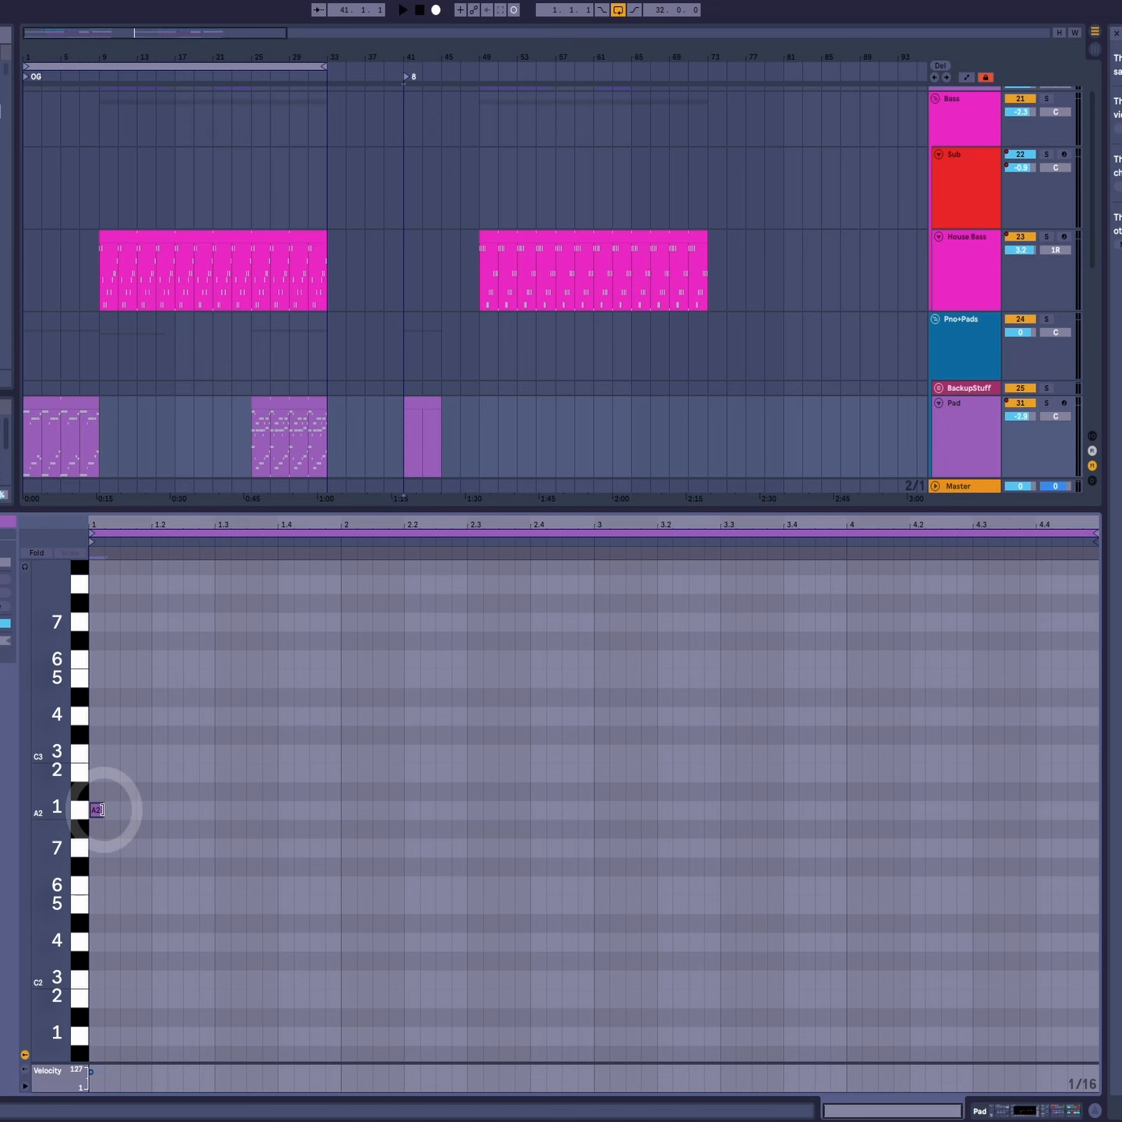
left_click_drag(104, 810, 339, 810)
left_click_drag(71, 774, 82, 644)
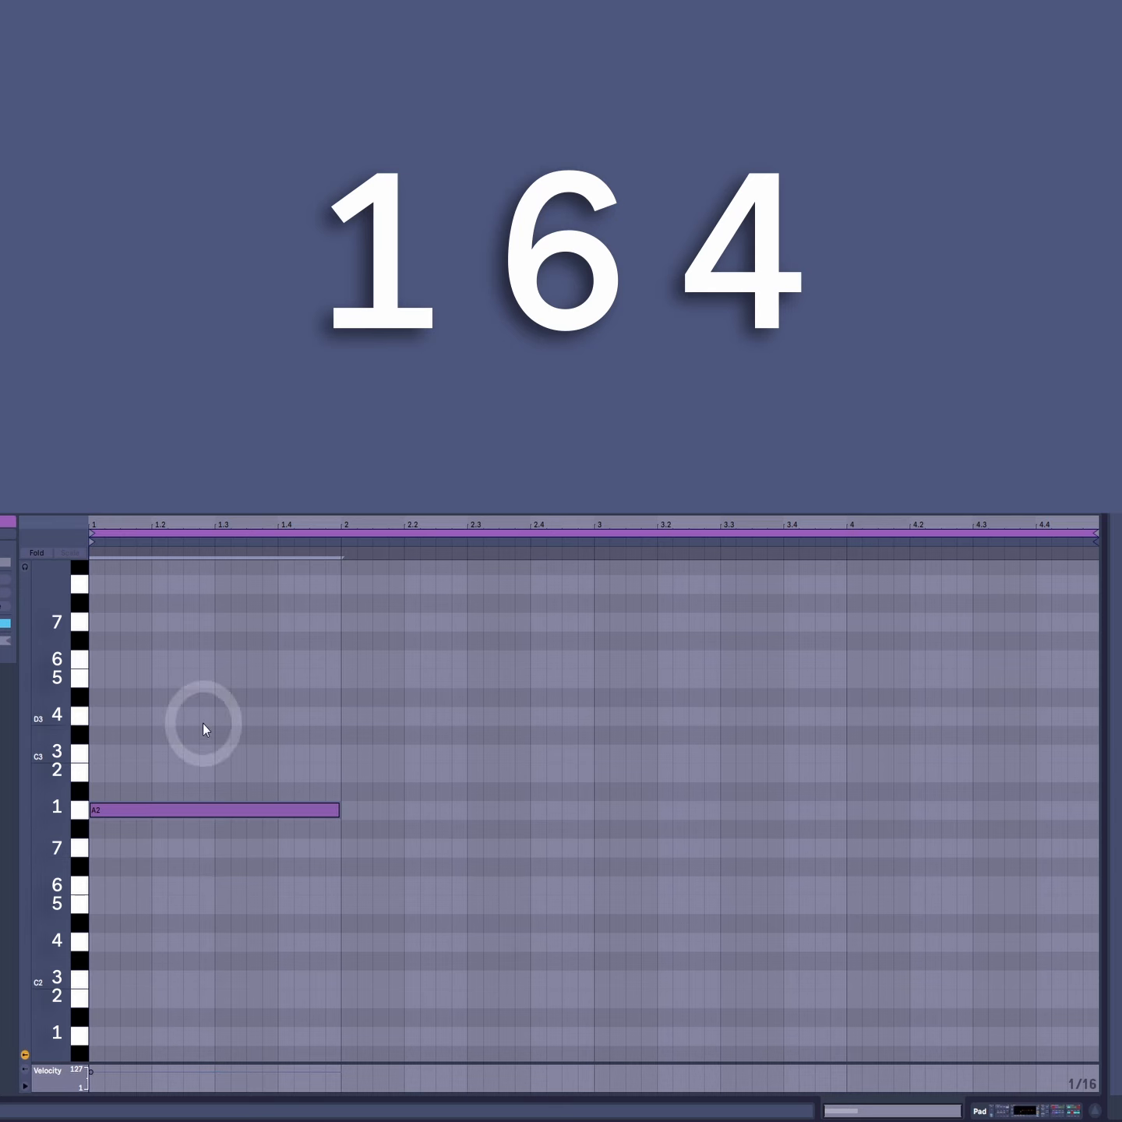
Step: Add one-bar root notes by copying the A2 note to F2 in bar 2 and D2 in bar 3
left_click_drag(118, 805, 614, 950)
left_click(375, 867)
left_click(54, 714)
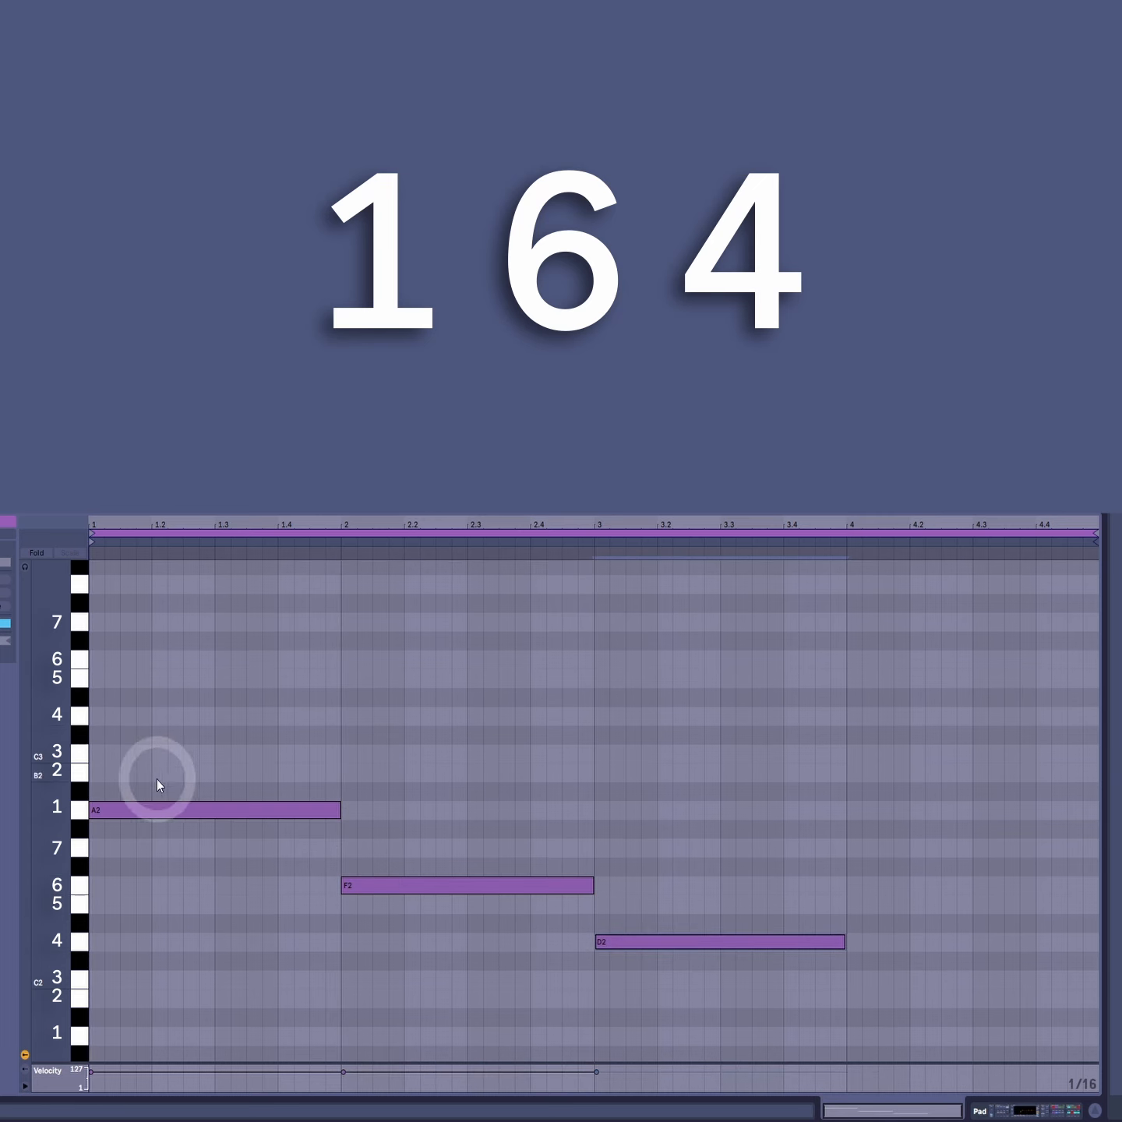
Step: Build triads by adding C3 and E3 above A2, A2 and C3 above F2, and F2 and A2 above D2
left_click_drag(124, 807, 125, 680)
left_click(372, 844)
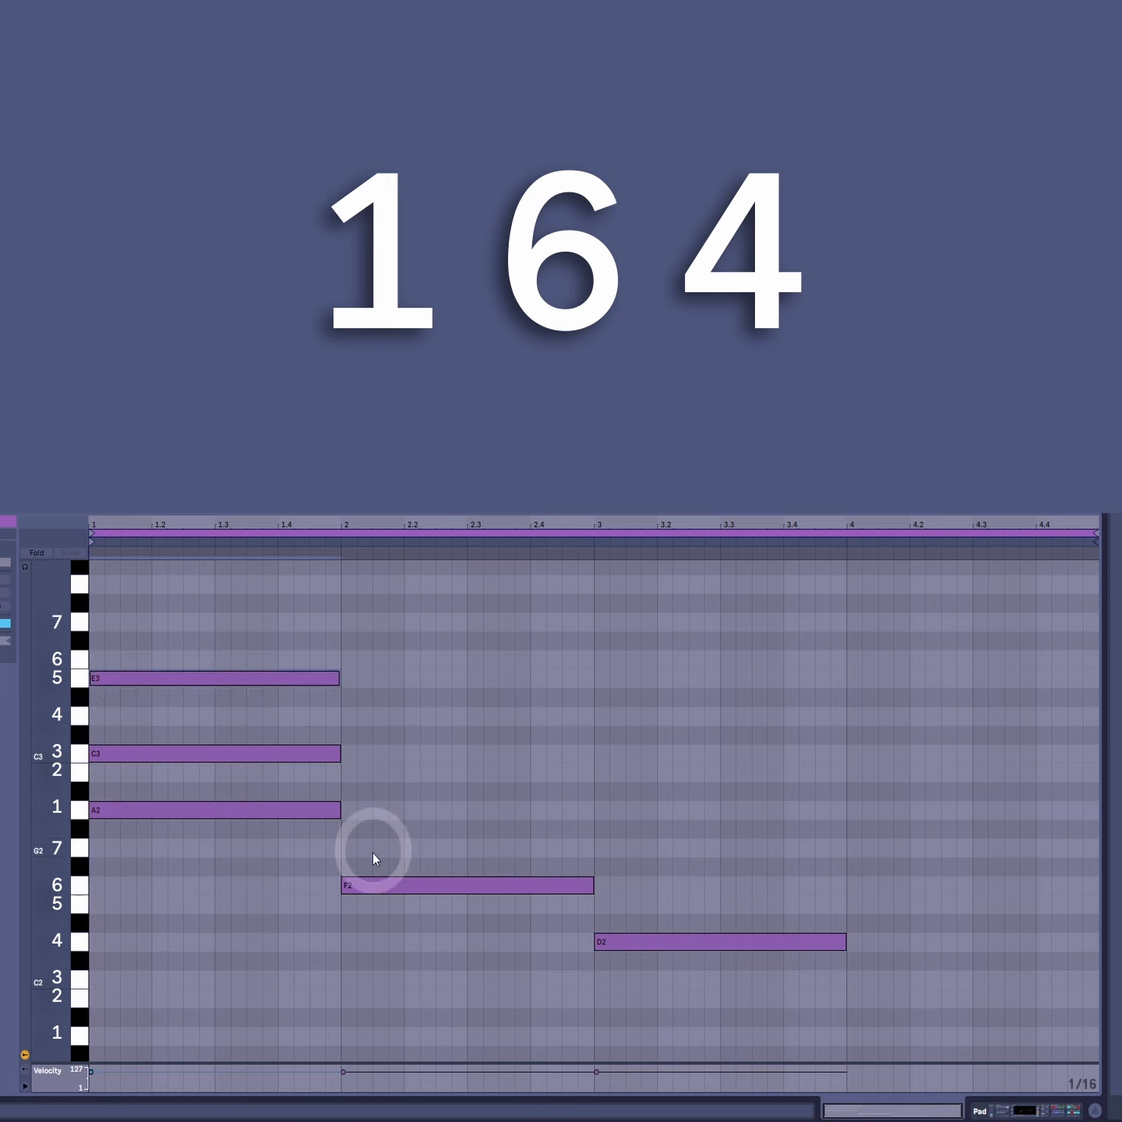
left_click_drag(378, 891, 378, 756)
left_click(645, 946)
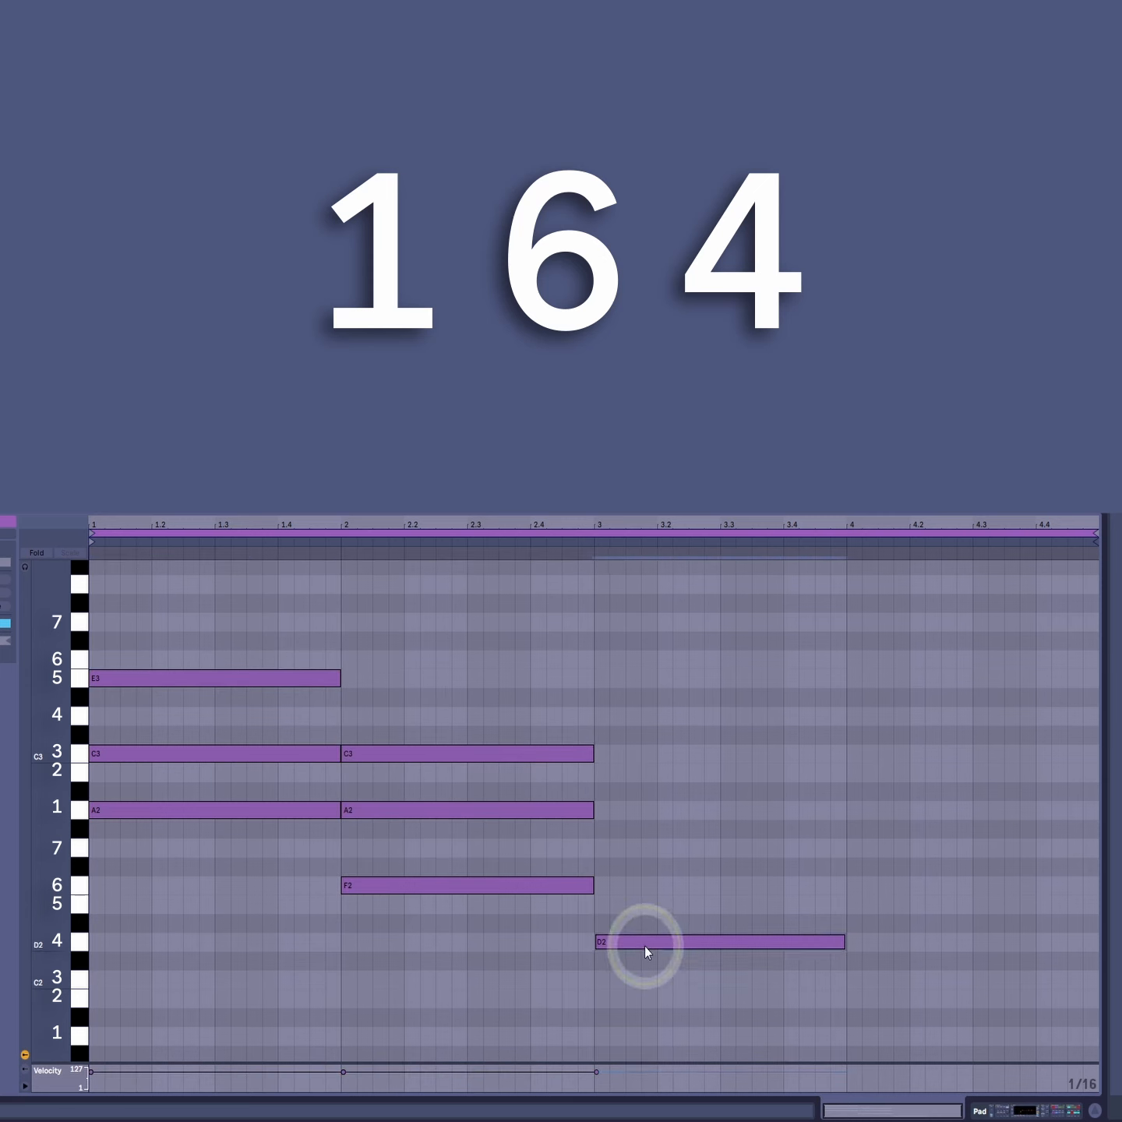
left_click_drag(645, 950, 657, 814)
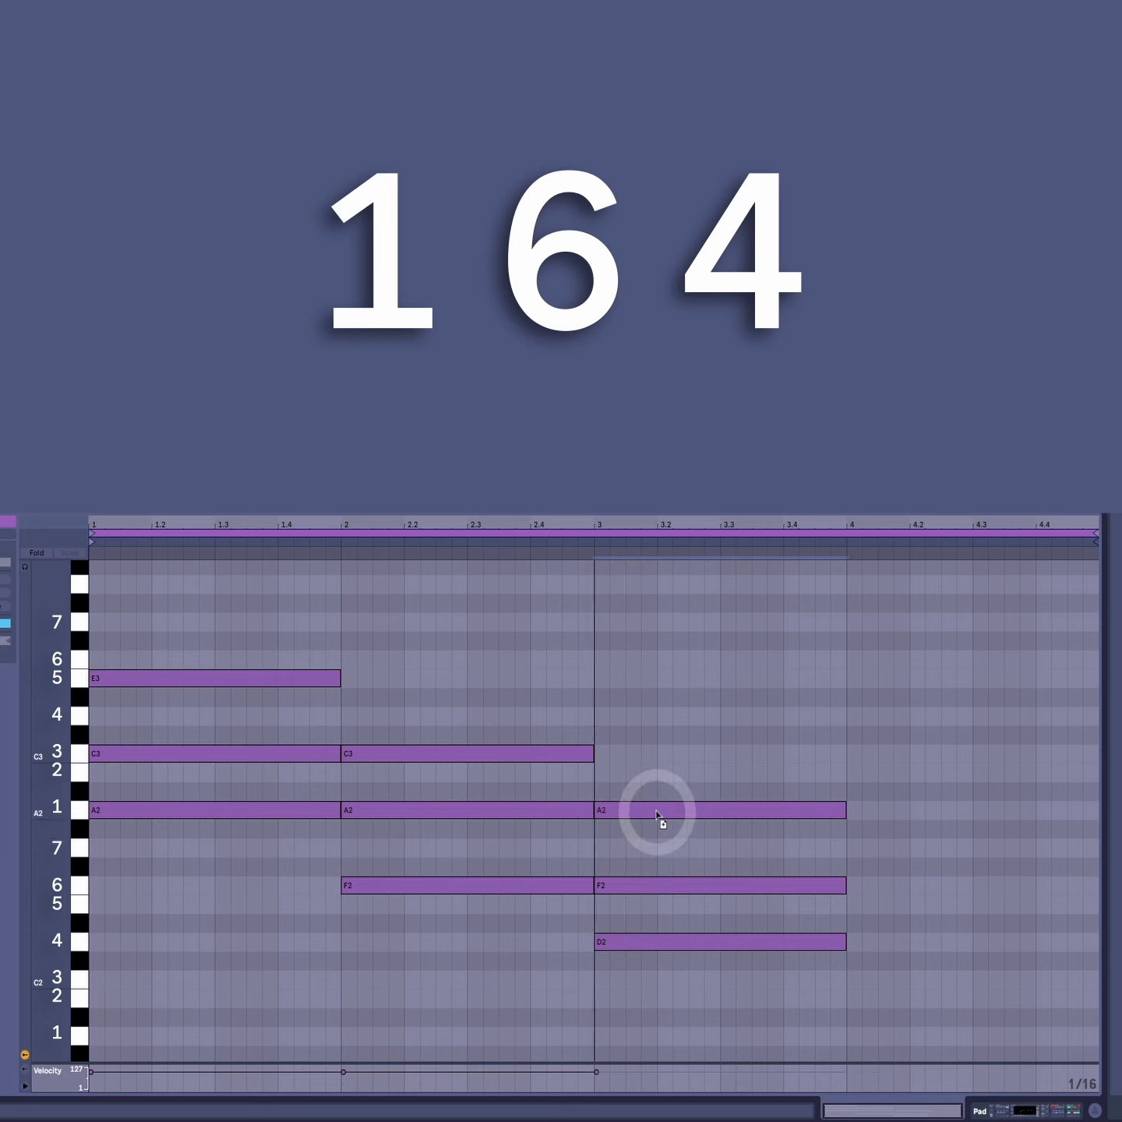
Step: Copy the F2–A2–C3 chord from bar 2 of the Pad clip to bar 4
left_click_drag(163, 627, 164, 866)
left_click_drag(460, 719, 521, 988)
left_click_drag(758, 646, 762, 1037)
left_click(24, 567)
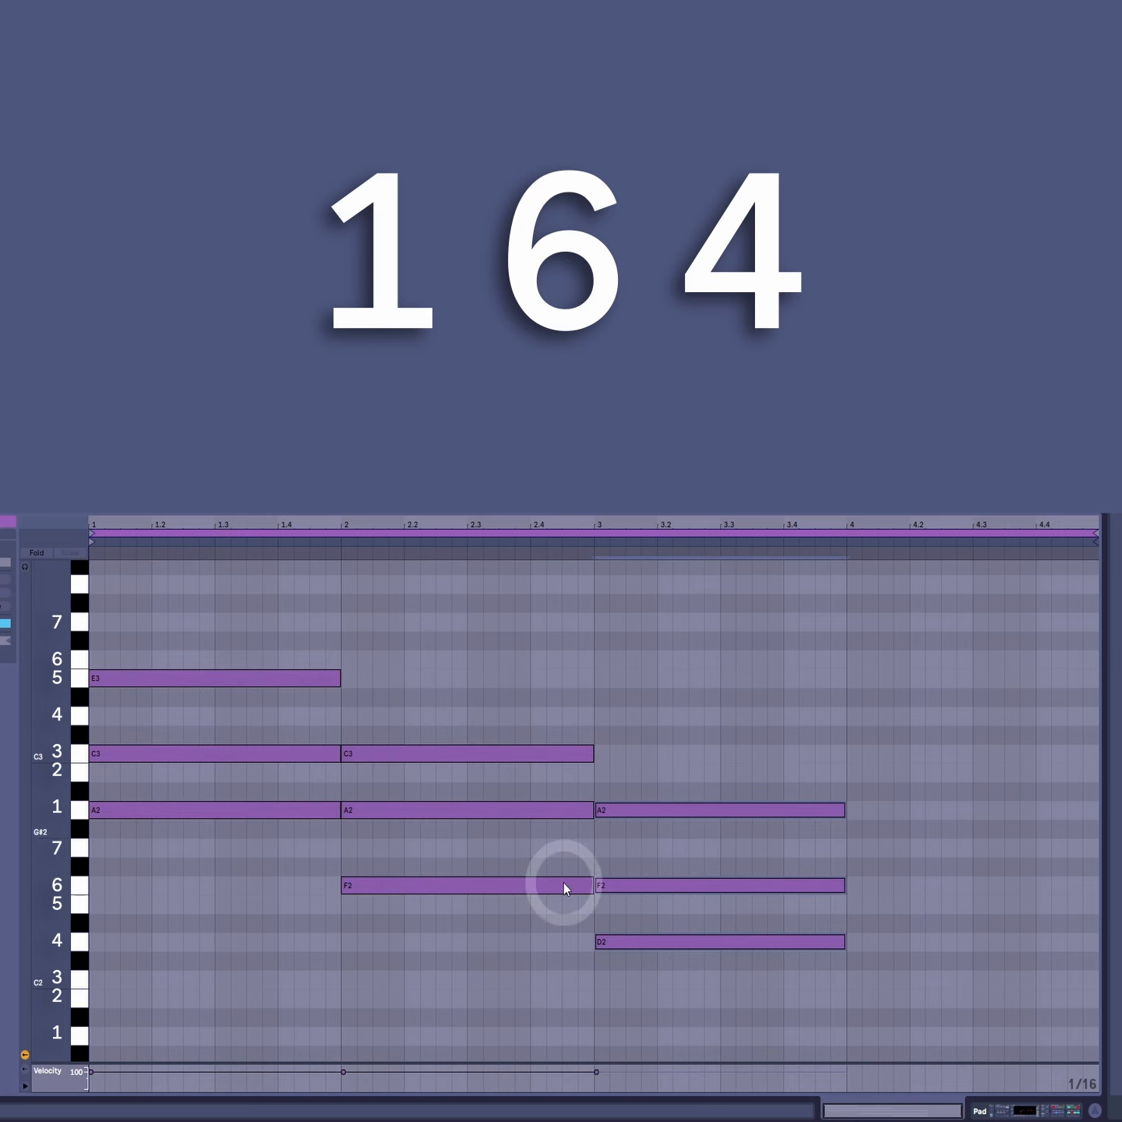
left_click_drag(507, 653, 486, 1033)
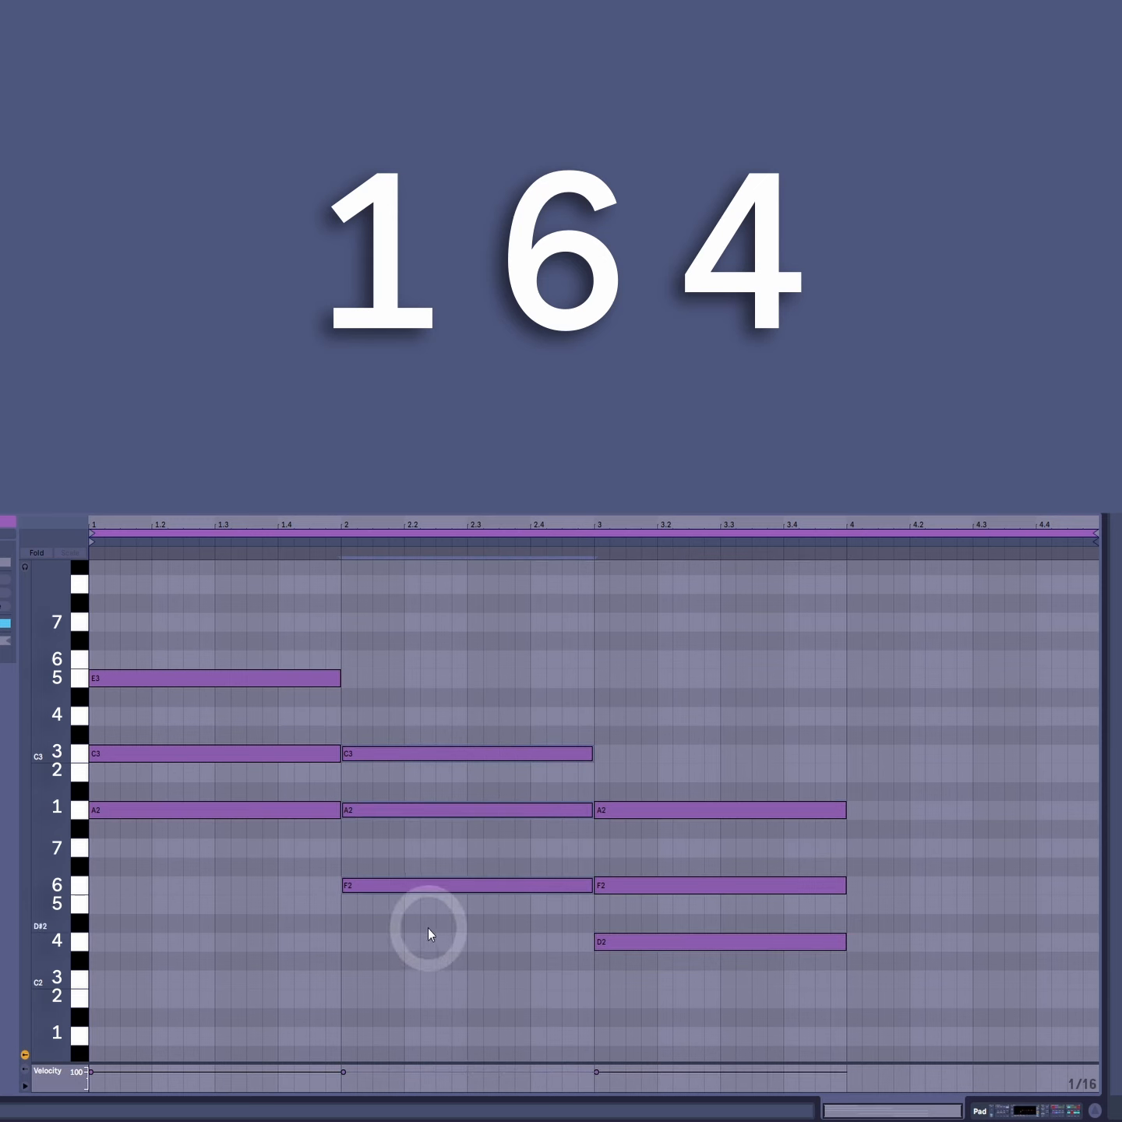
left_click_drag(351, 885, 858, 880)
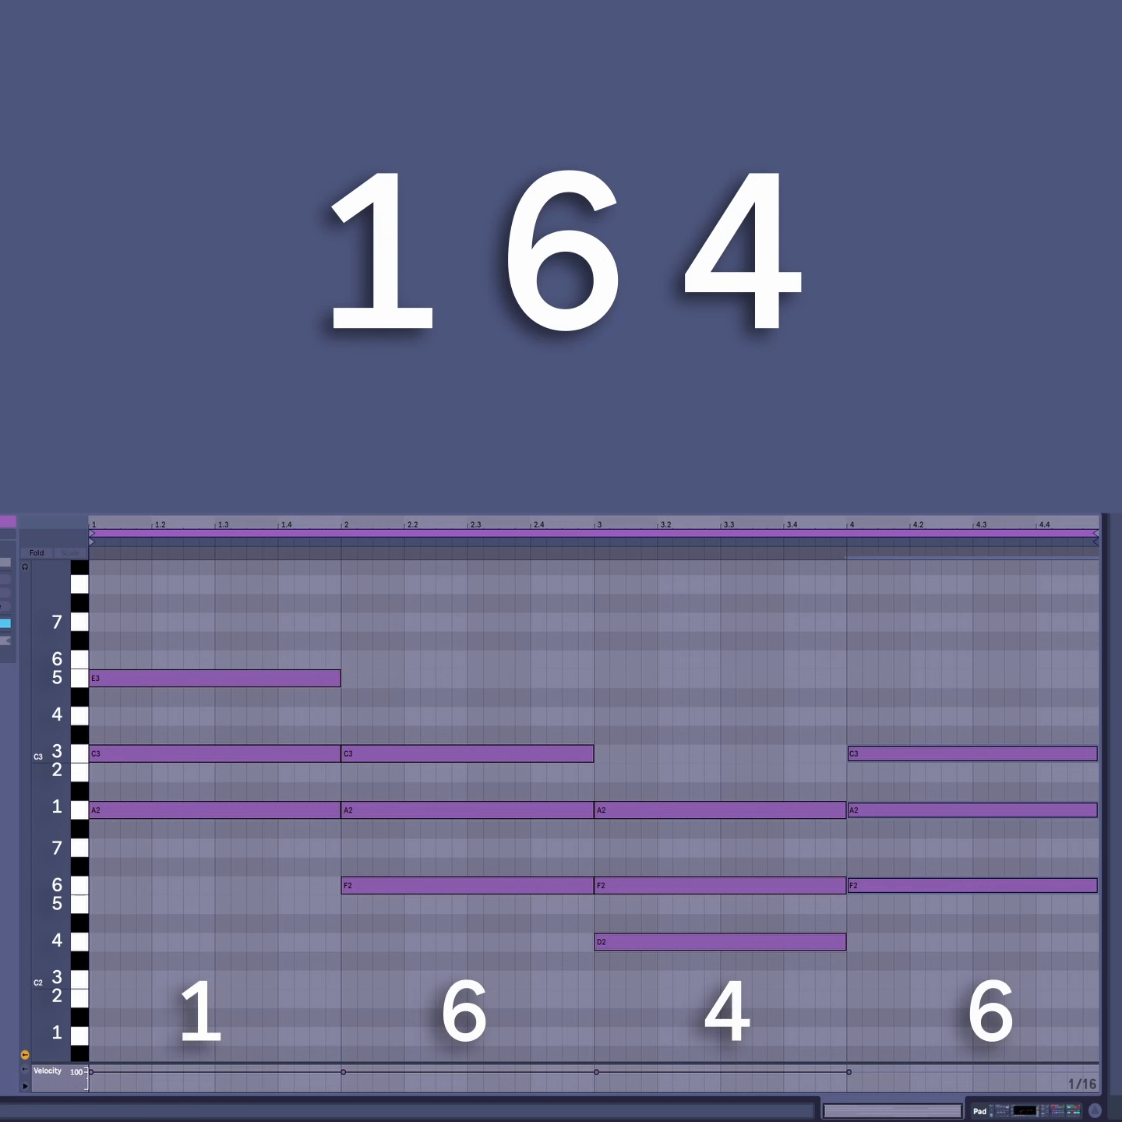
Step: Play the four-bar chord progression in the Pad clip at bar 41
left_click(182, 614)
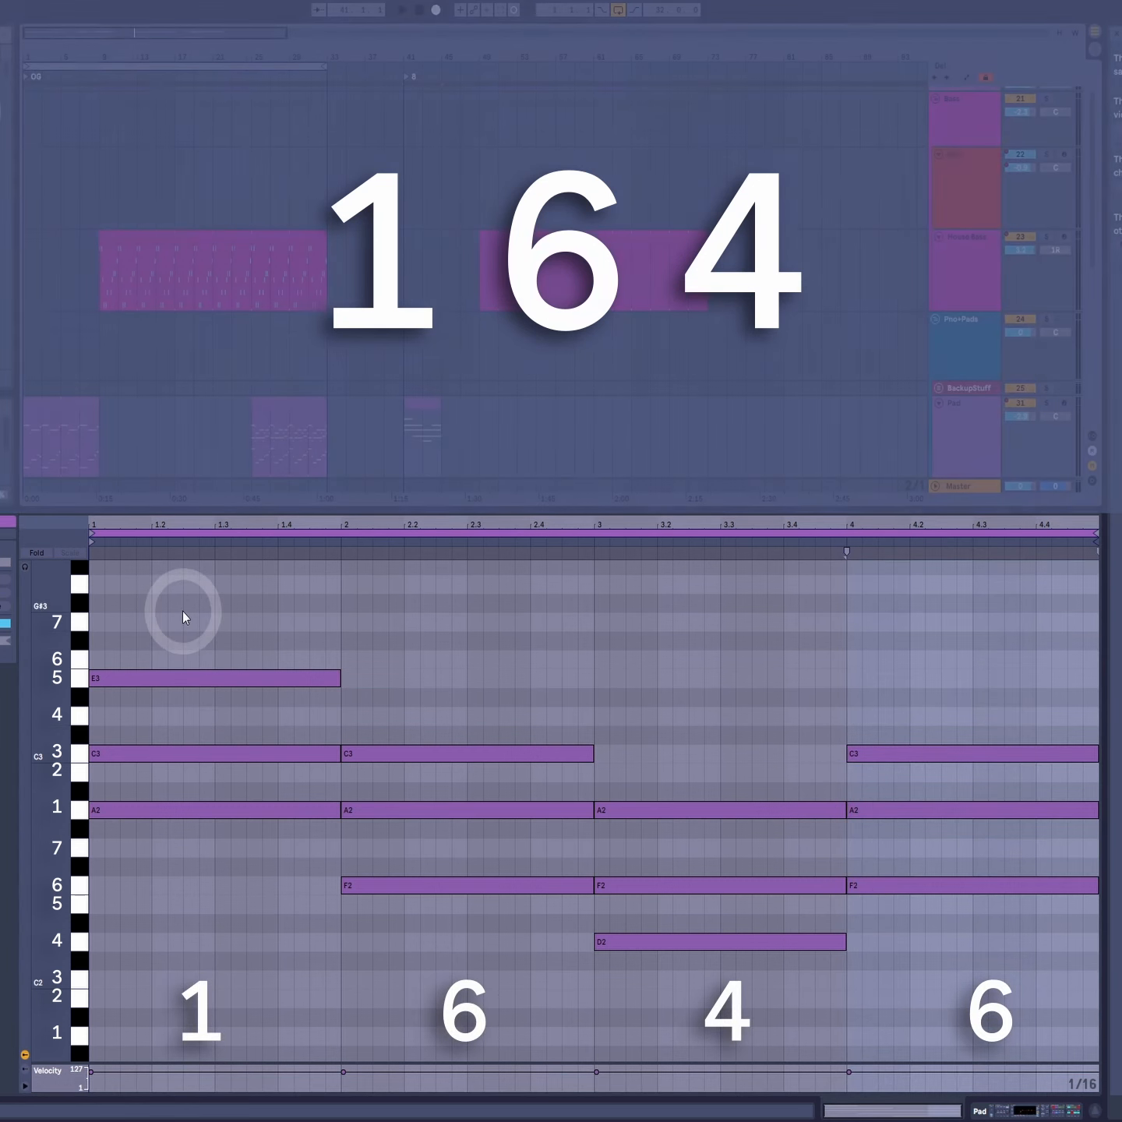
key("space")
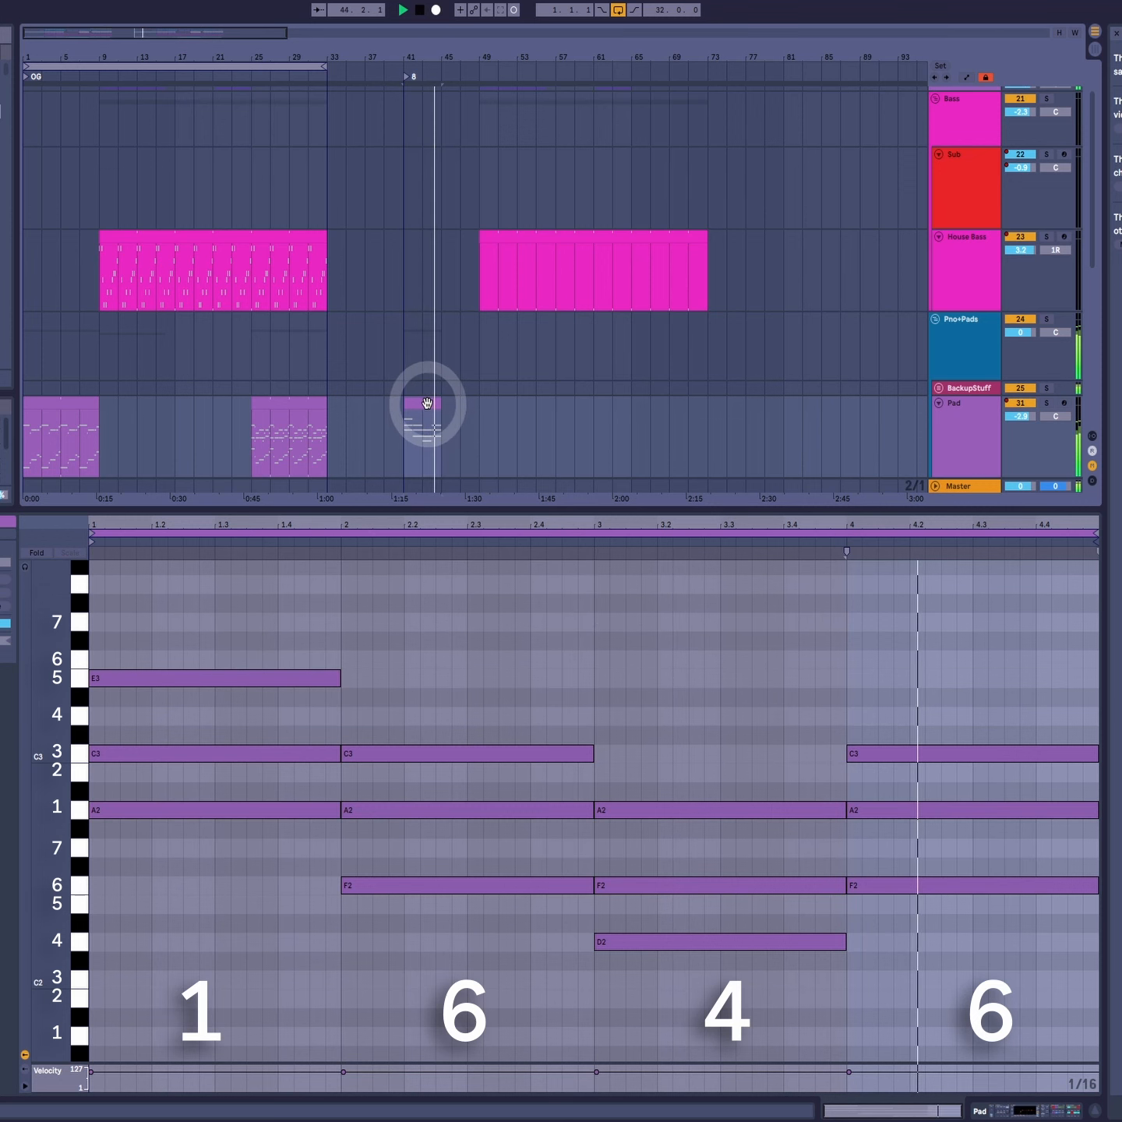
key("space")
Step: Copy the Pad chord clip to bar 53 and extend it to bar 61, and place a four-bar copy at bar 69
left_click_drag(427, 403, 547, 426)
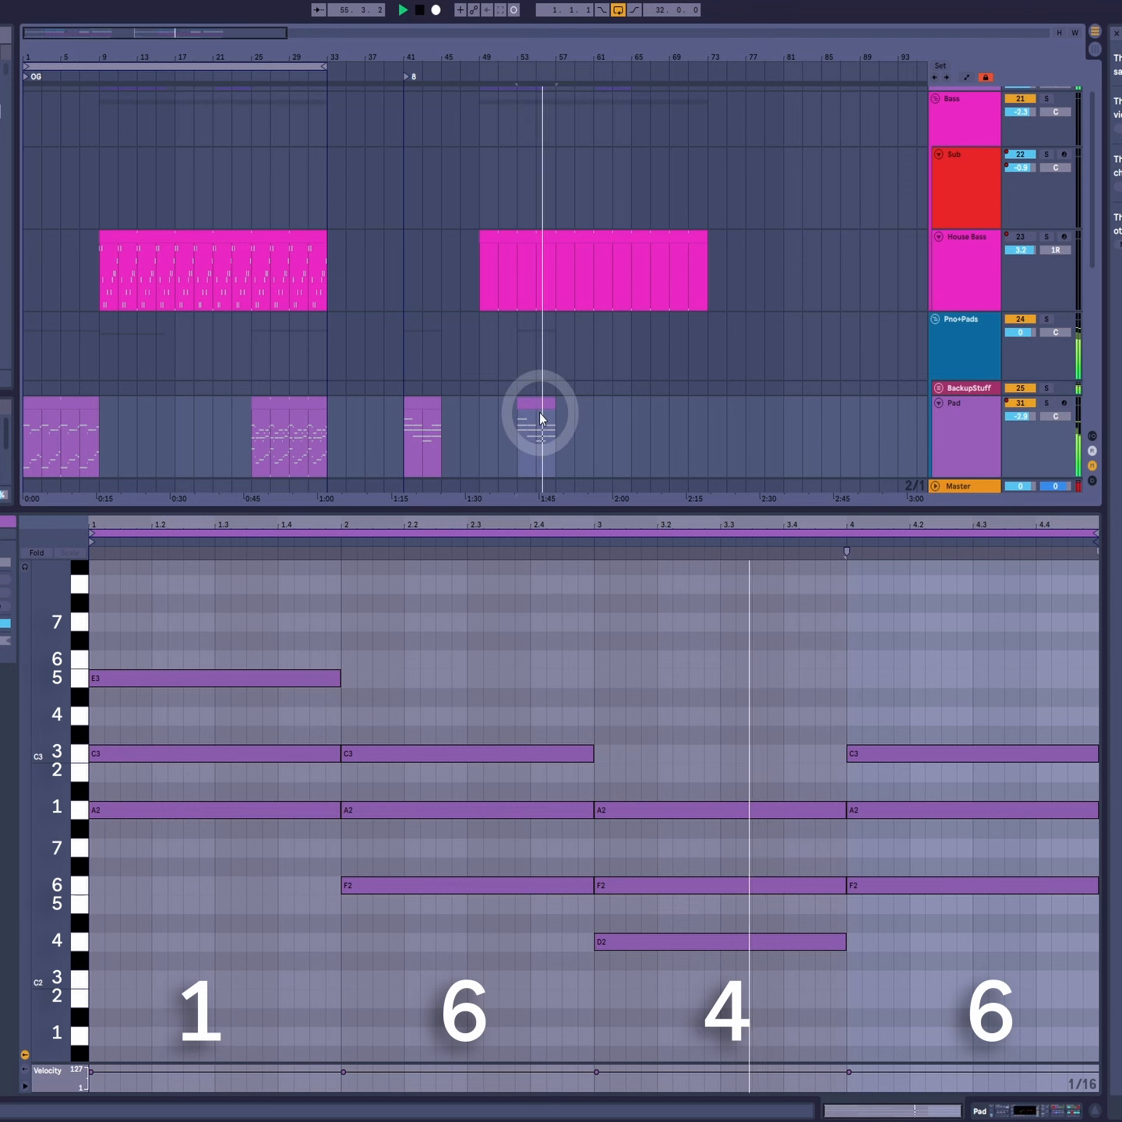
left_click_drag(555, 411, 601, 409)
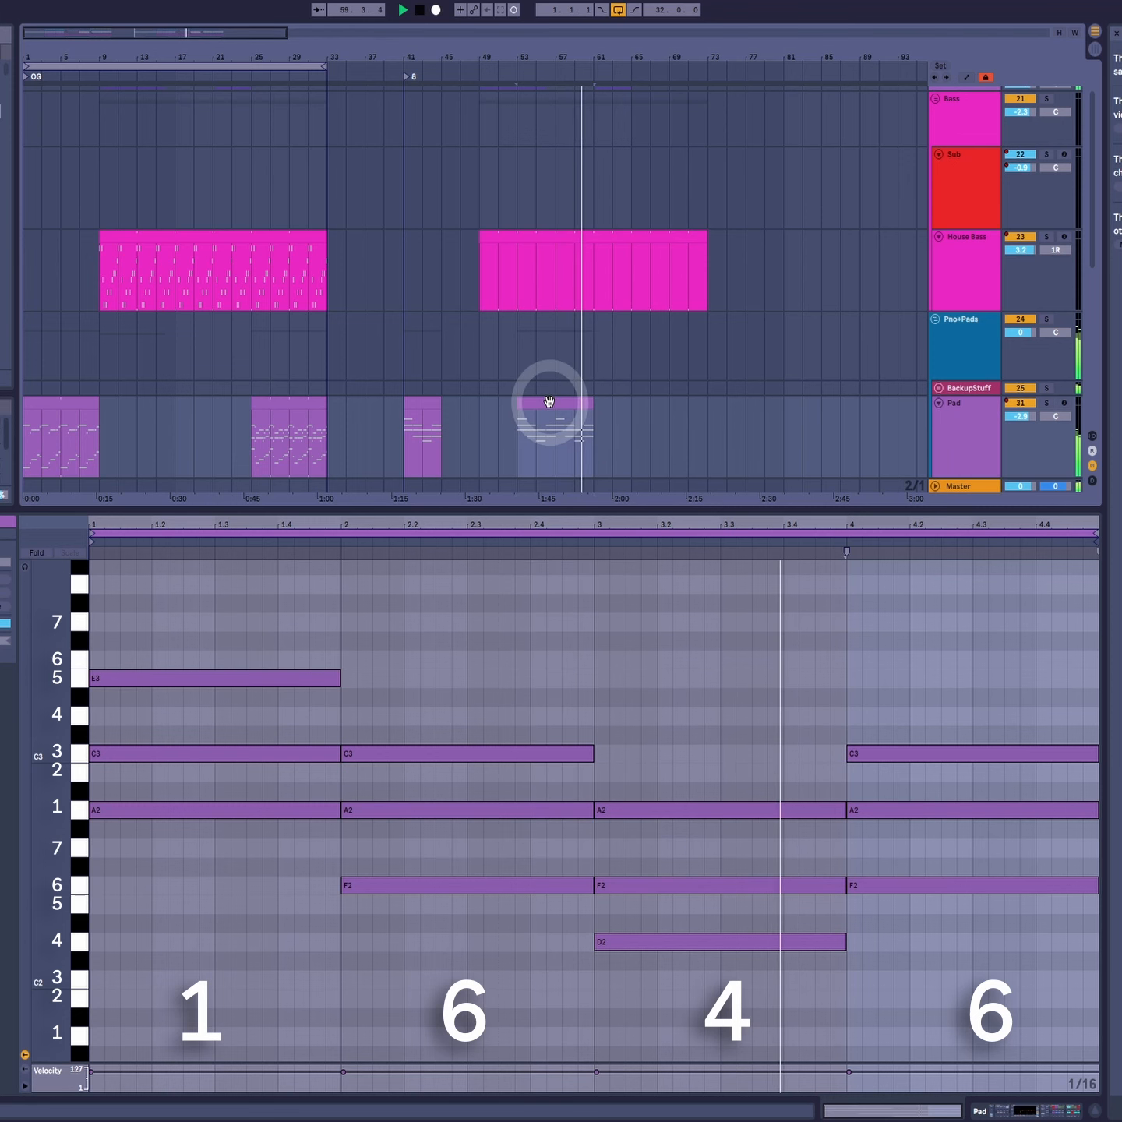
left_click_drag(549, 401, 717, 402)
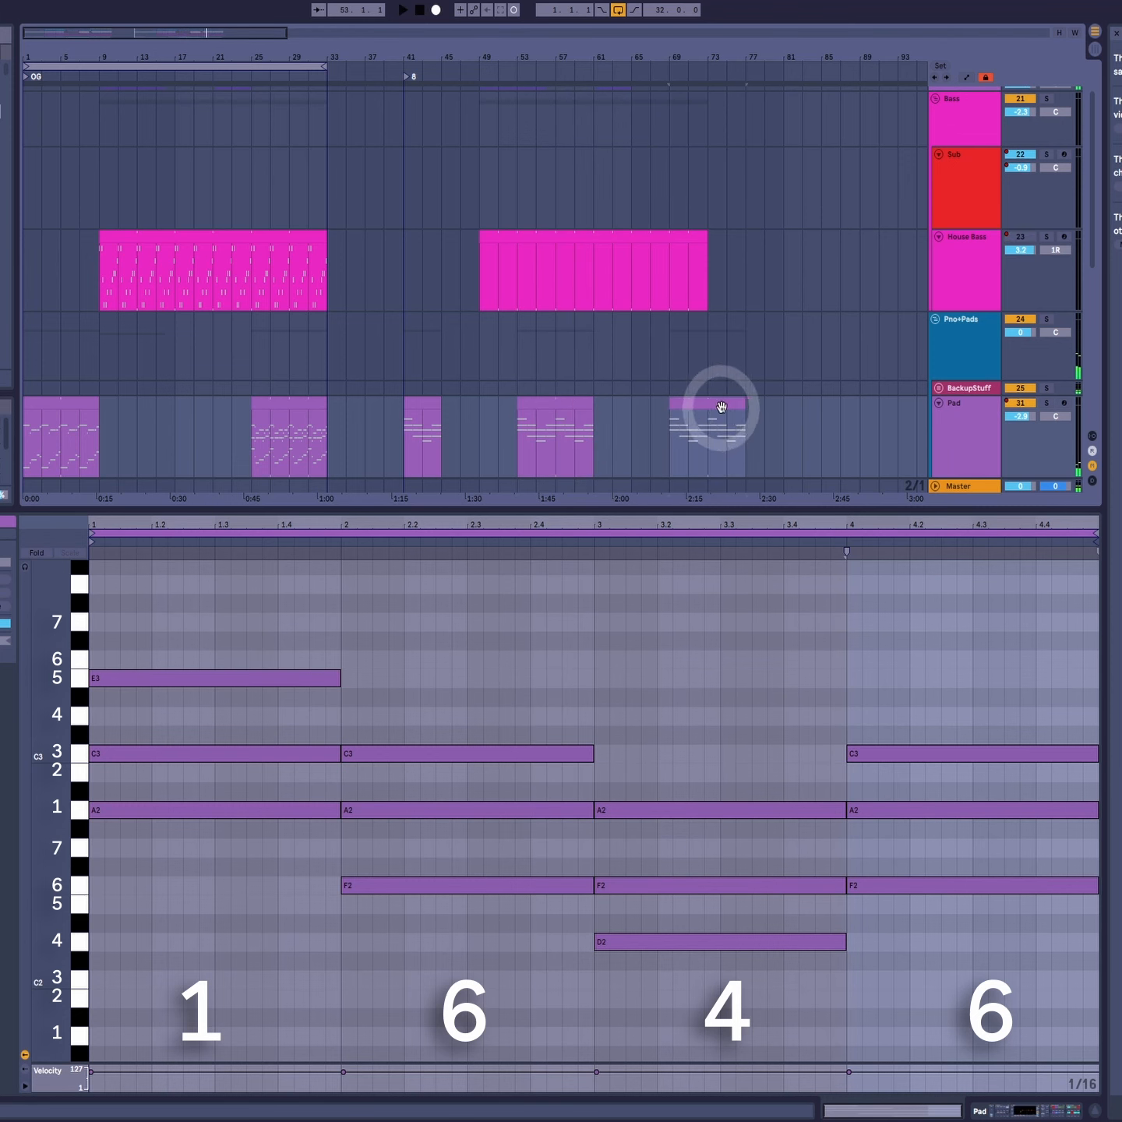
key("space")
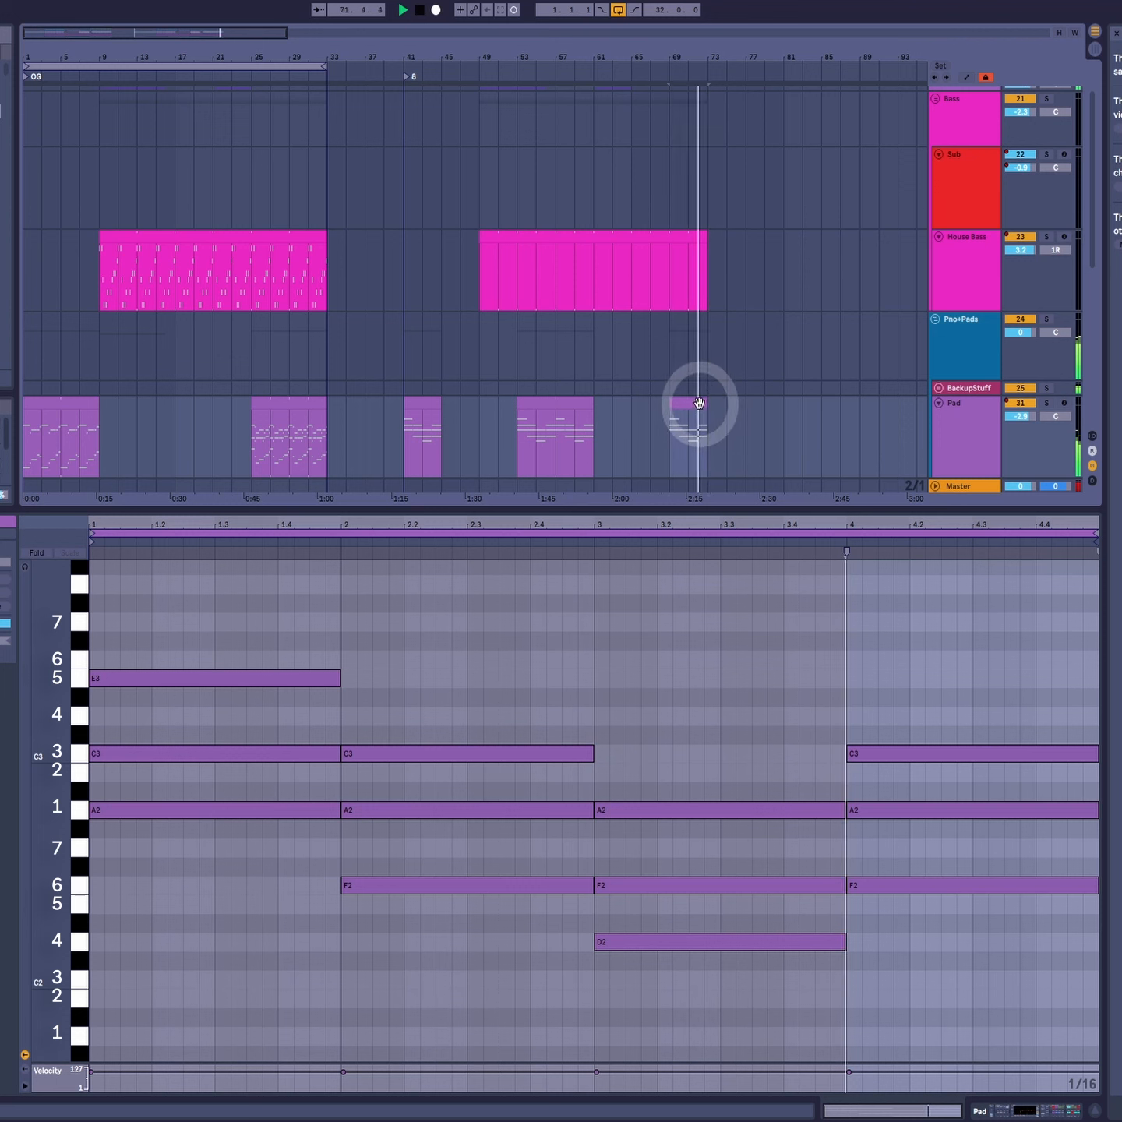
key("space")
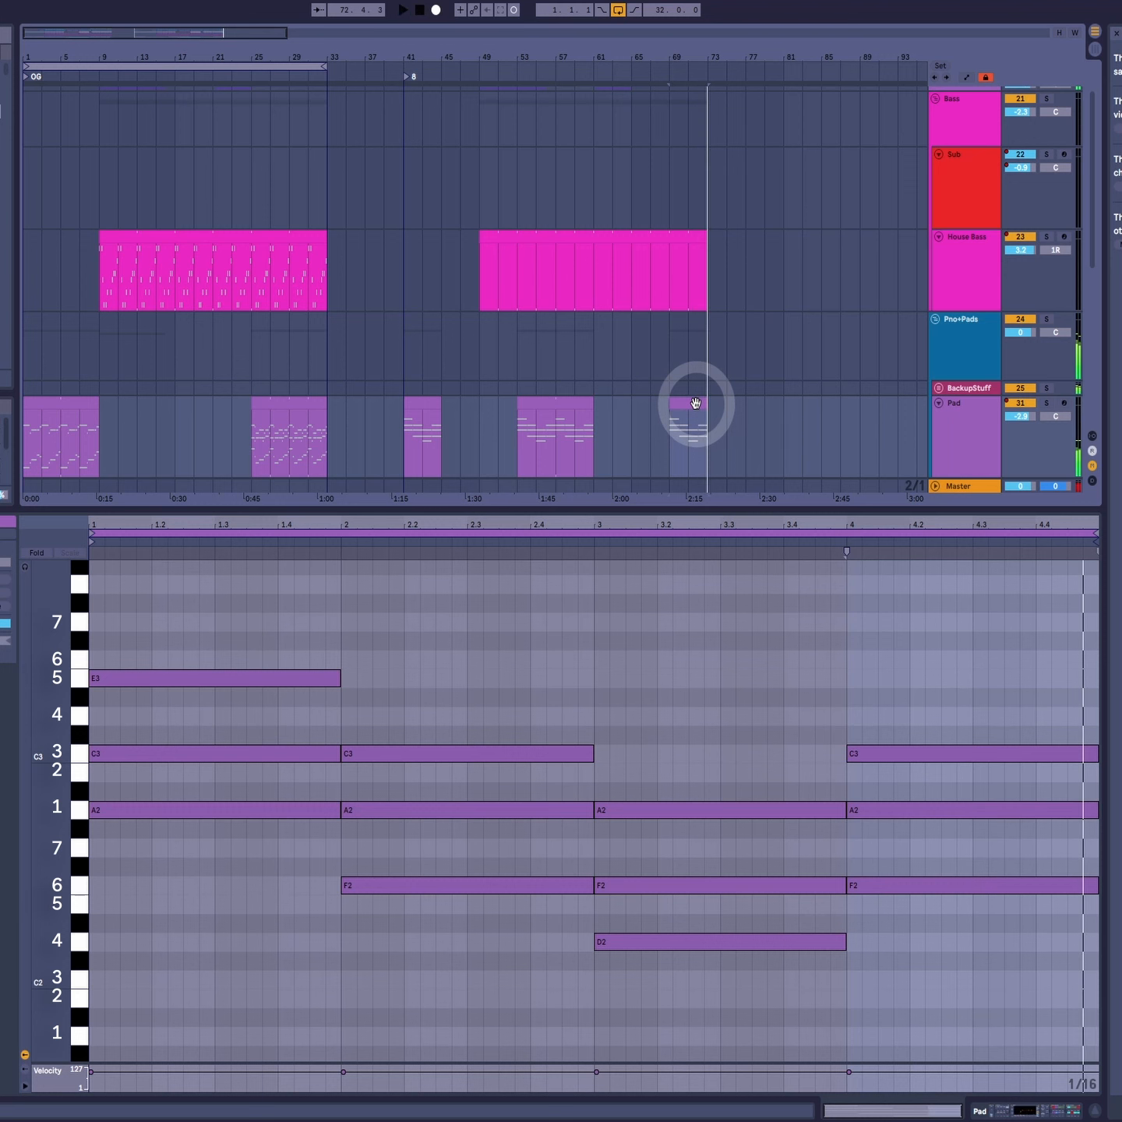
Step: Transpose the first-bar chord of the Pad clip at bar 69 down seven semitones to D2, F2 and A2
left_click(198, 683)
left_click_drag(206, 593, 234, 862)
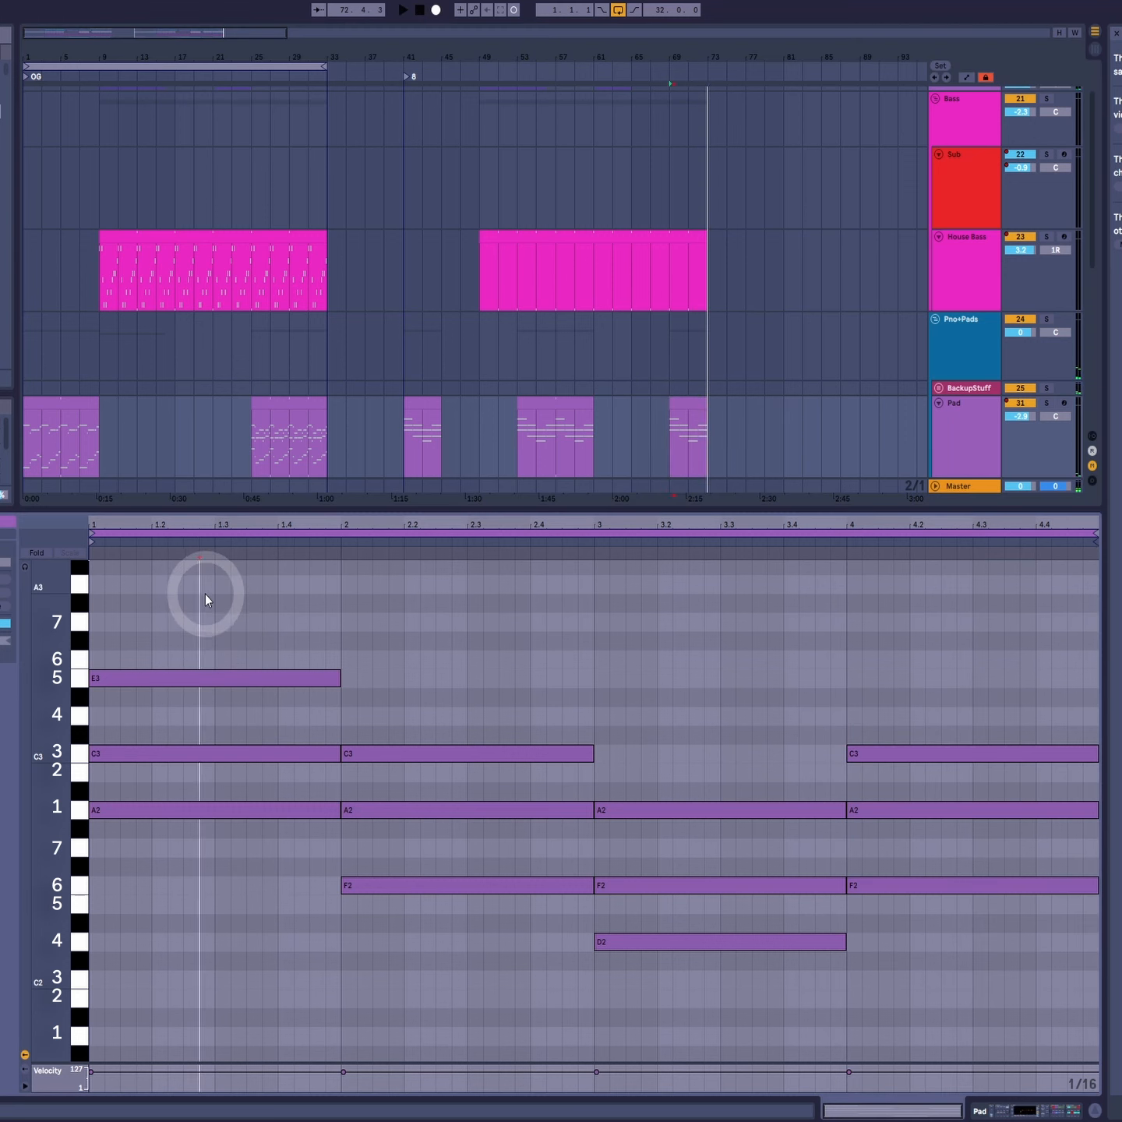
key("Down")
key("Down")
key("Down")
key("Down")
key("Down")
key("Down")
key("Down")
Step: Transpose the third-bar chord of the Pad clip up seven semitones to A2, C3 and E3
left_click_drag(459, 740, 450, 999)
left_click_drag(656, 782, 671, 1050)
key("Up")
key("Up")
key("Up")
key("Up")
key("Up")
key("Up")
key("Up")
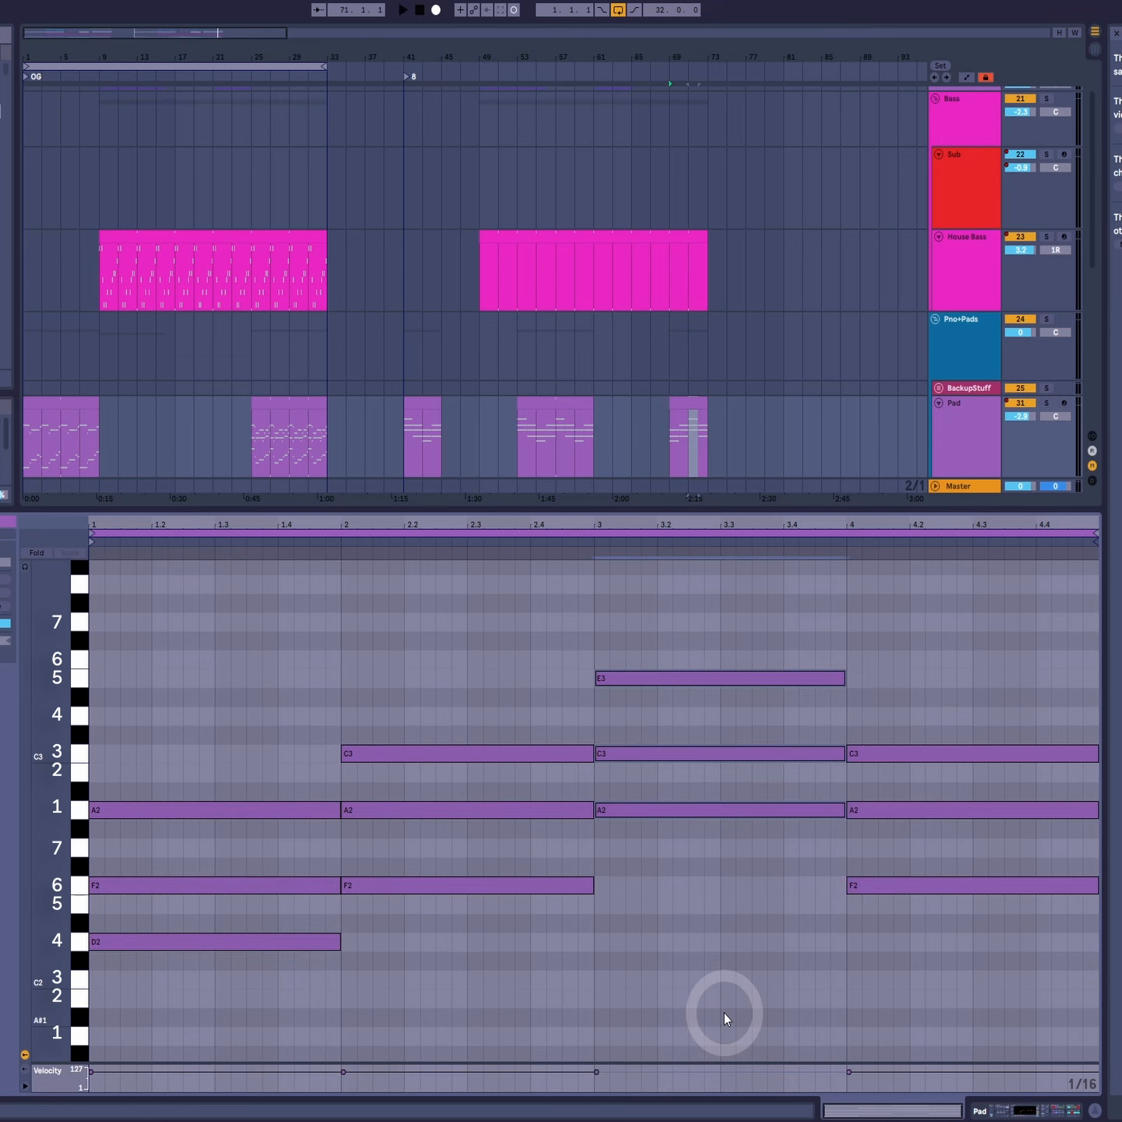
key("Up")
key("Down")
Step: Transpose the fourth-bar chord of the Pad clip up four semitones to A2, C#3 and E3
left_click_drag(949, 635, 950, 1022)
key("Up")
key("Up")
key("Up")
key("Up")
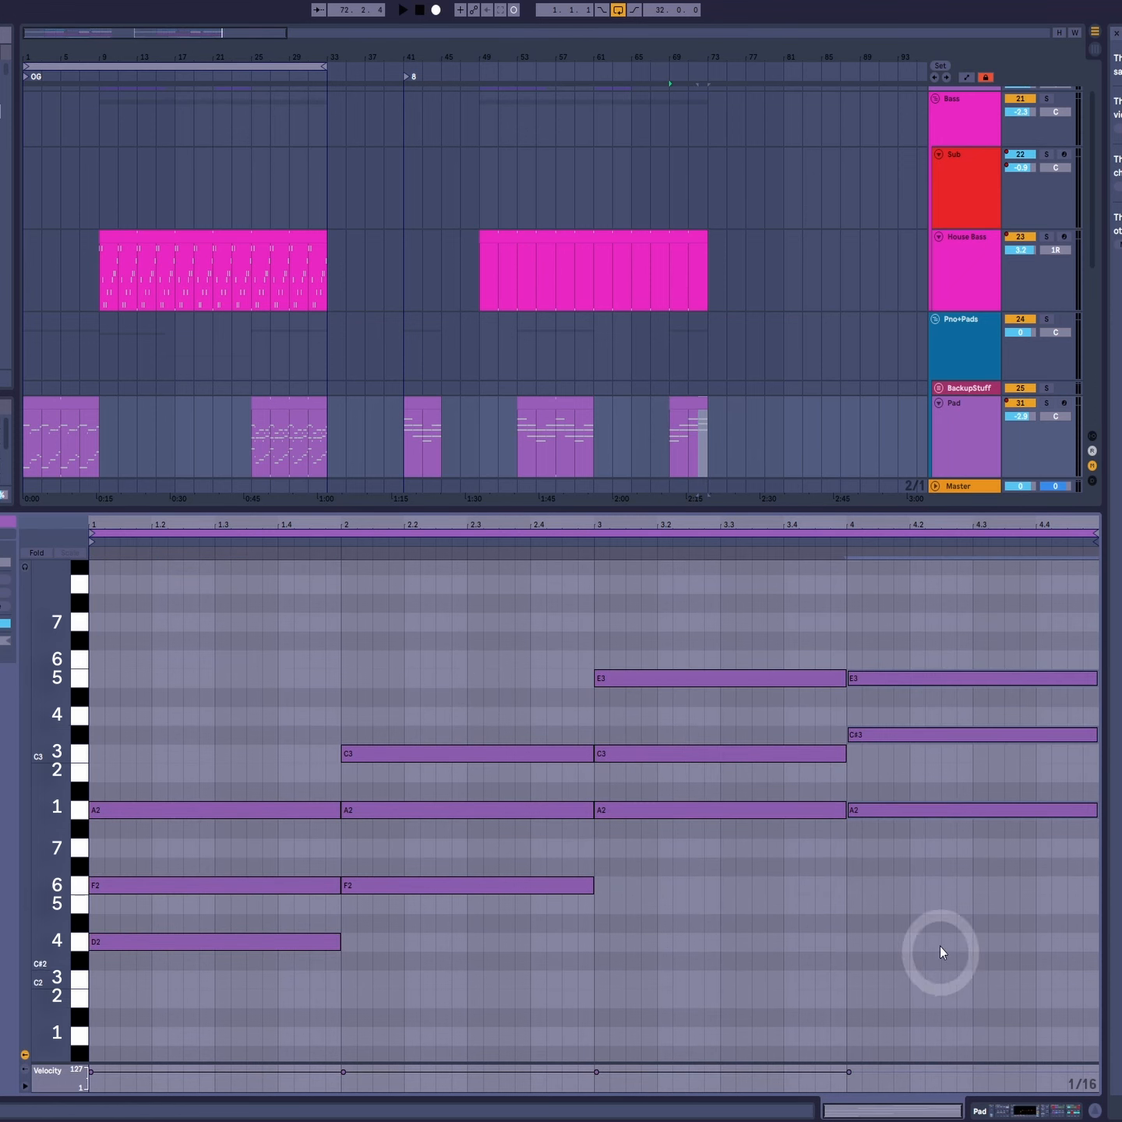
Step: Play the Pad clip at bar 69 and lower the fourth bar's C#3 note to C3
left_click(687, 407)
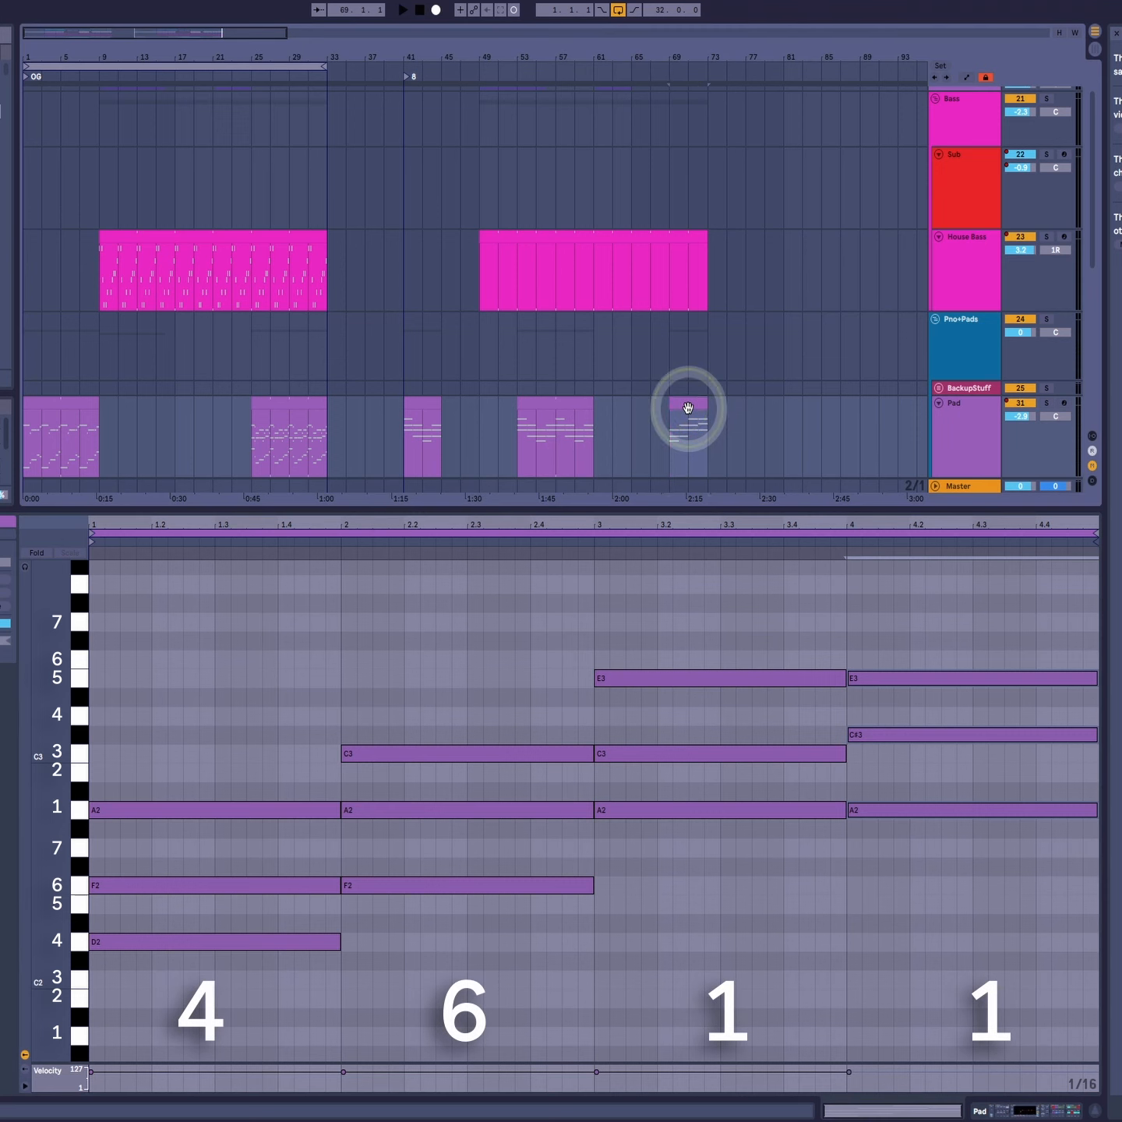
key("space")
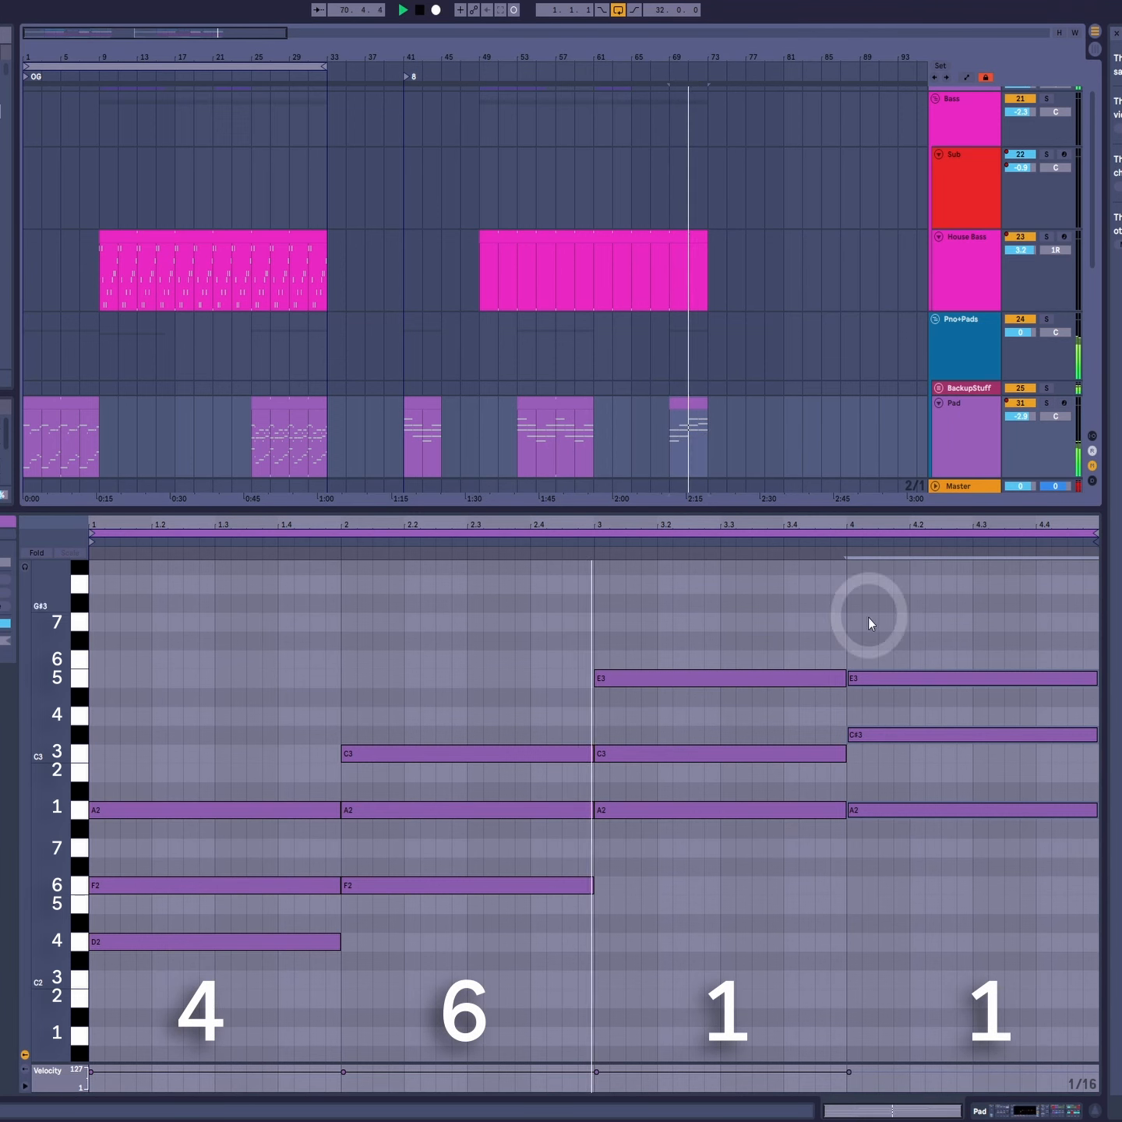
left_click(913, 736)
key("Down")
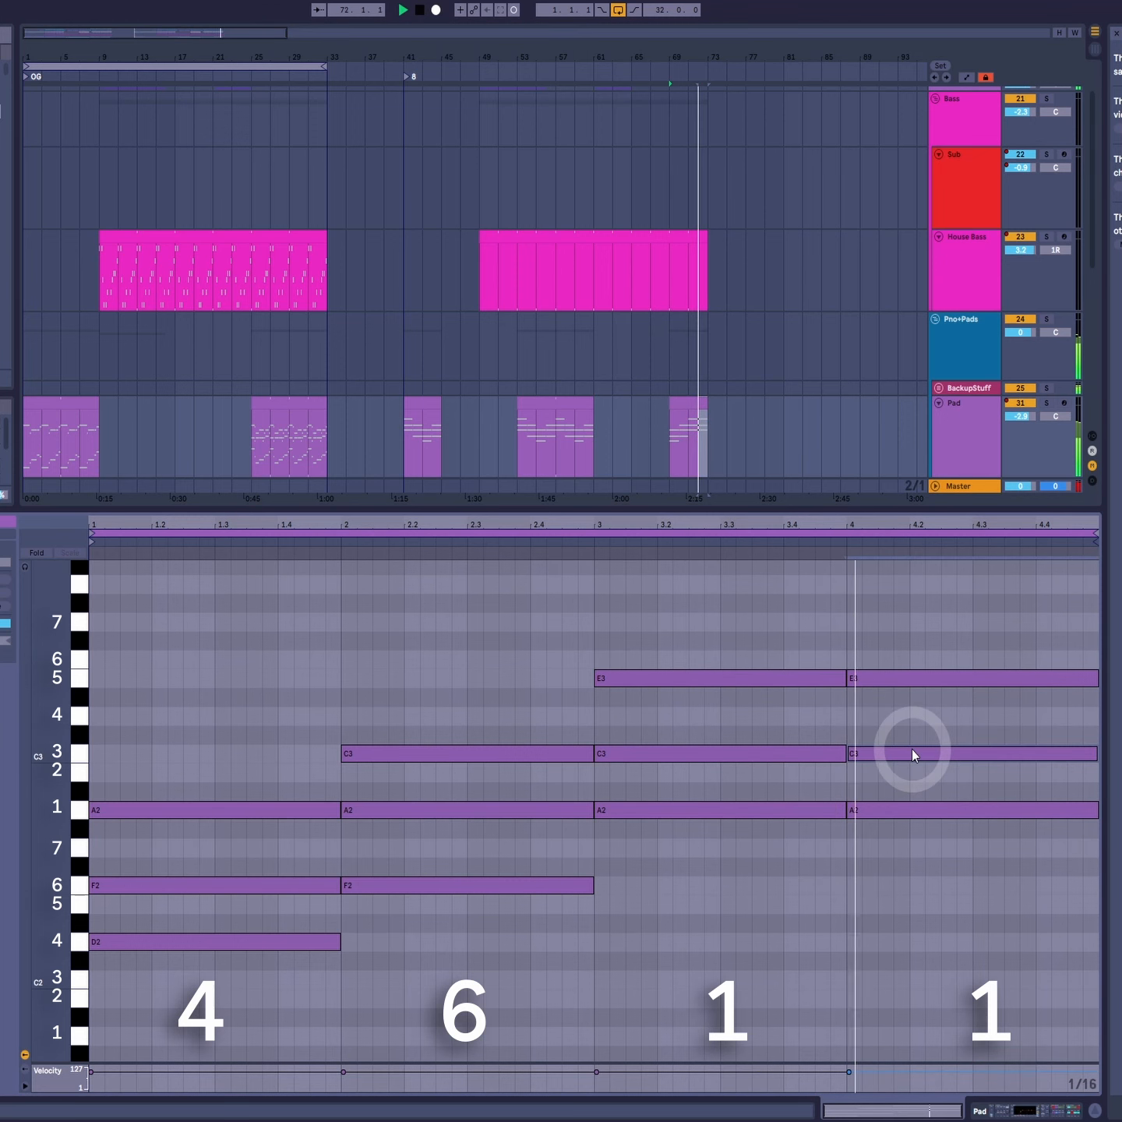
Step: Copy the revised chord clip from bar 41 over the Pad clip at bar 53 and play it
left_click(422, 422)
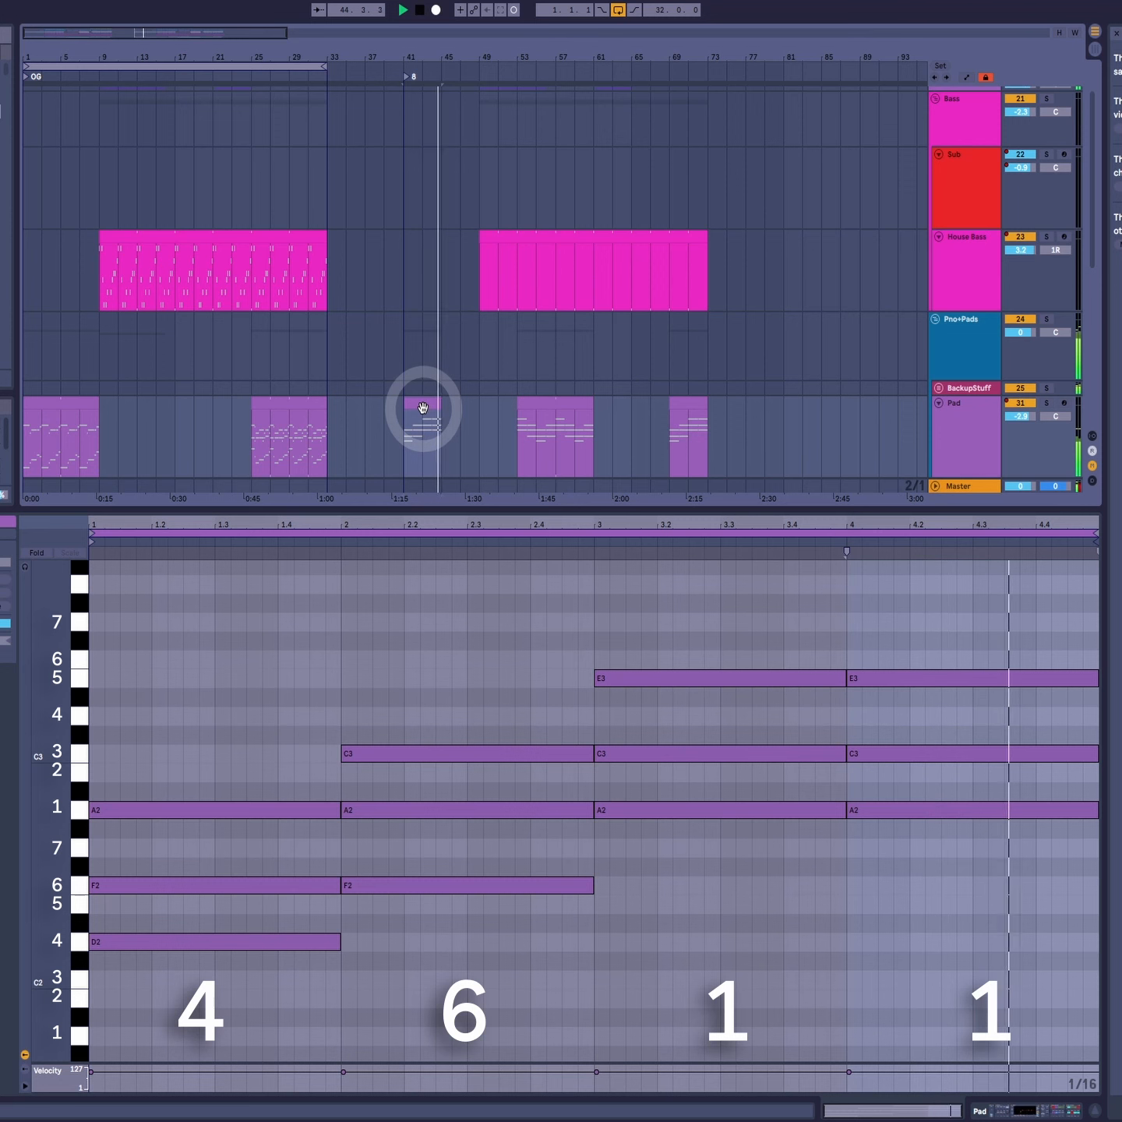
key("space")
left_click_drag(423, 408, 531, 424)
key("space")
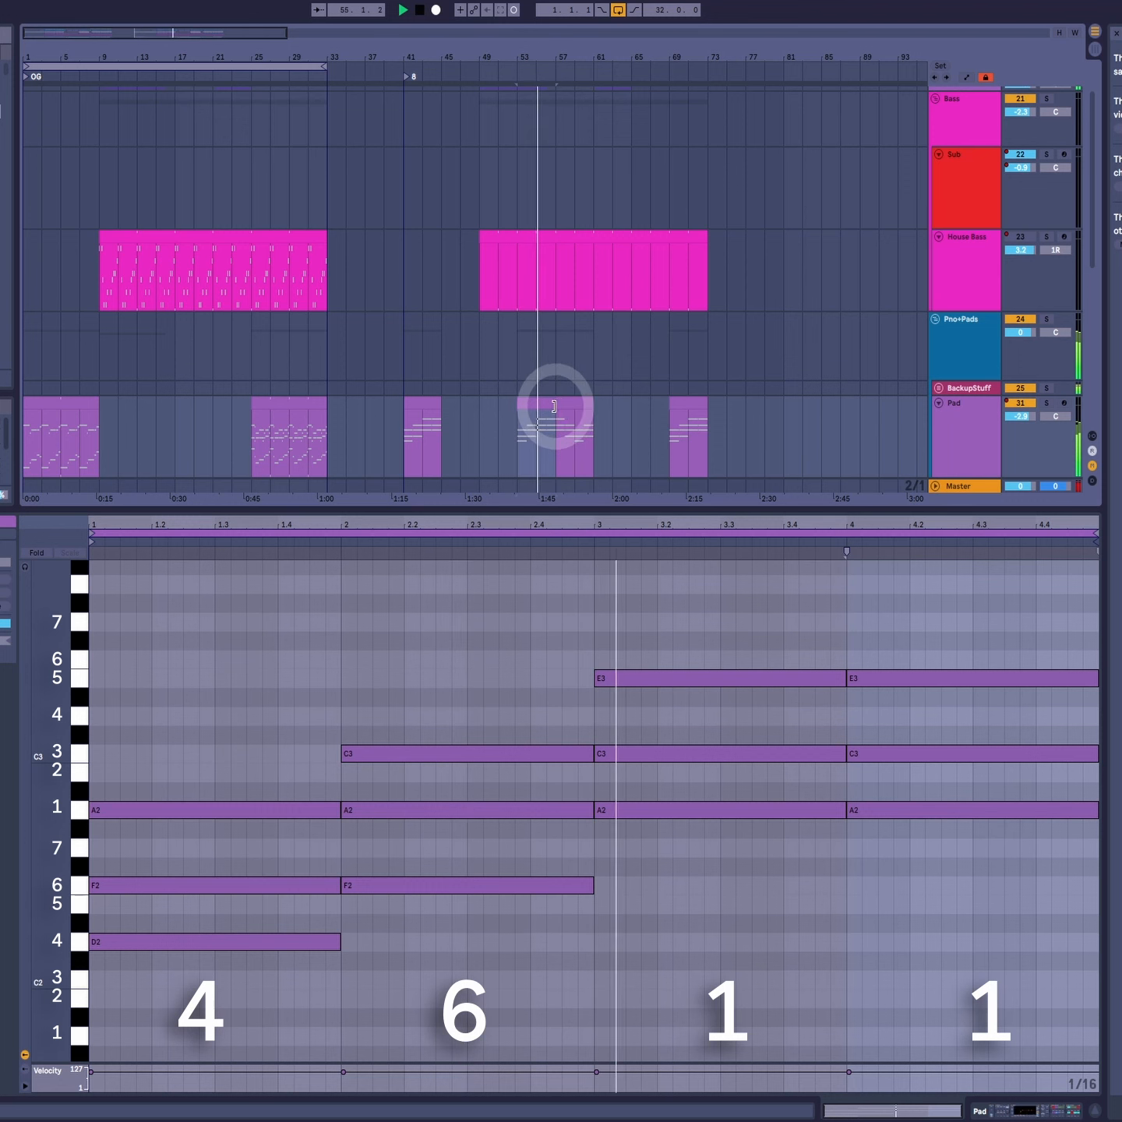
Step: Extend the Pad chord clip at bar 53 so it ends at bar 61, and play it through
left_click_drag(561, 406, 587, 406)
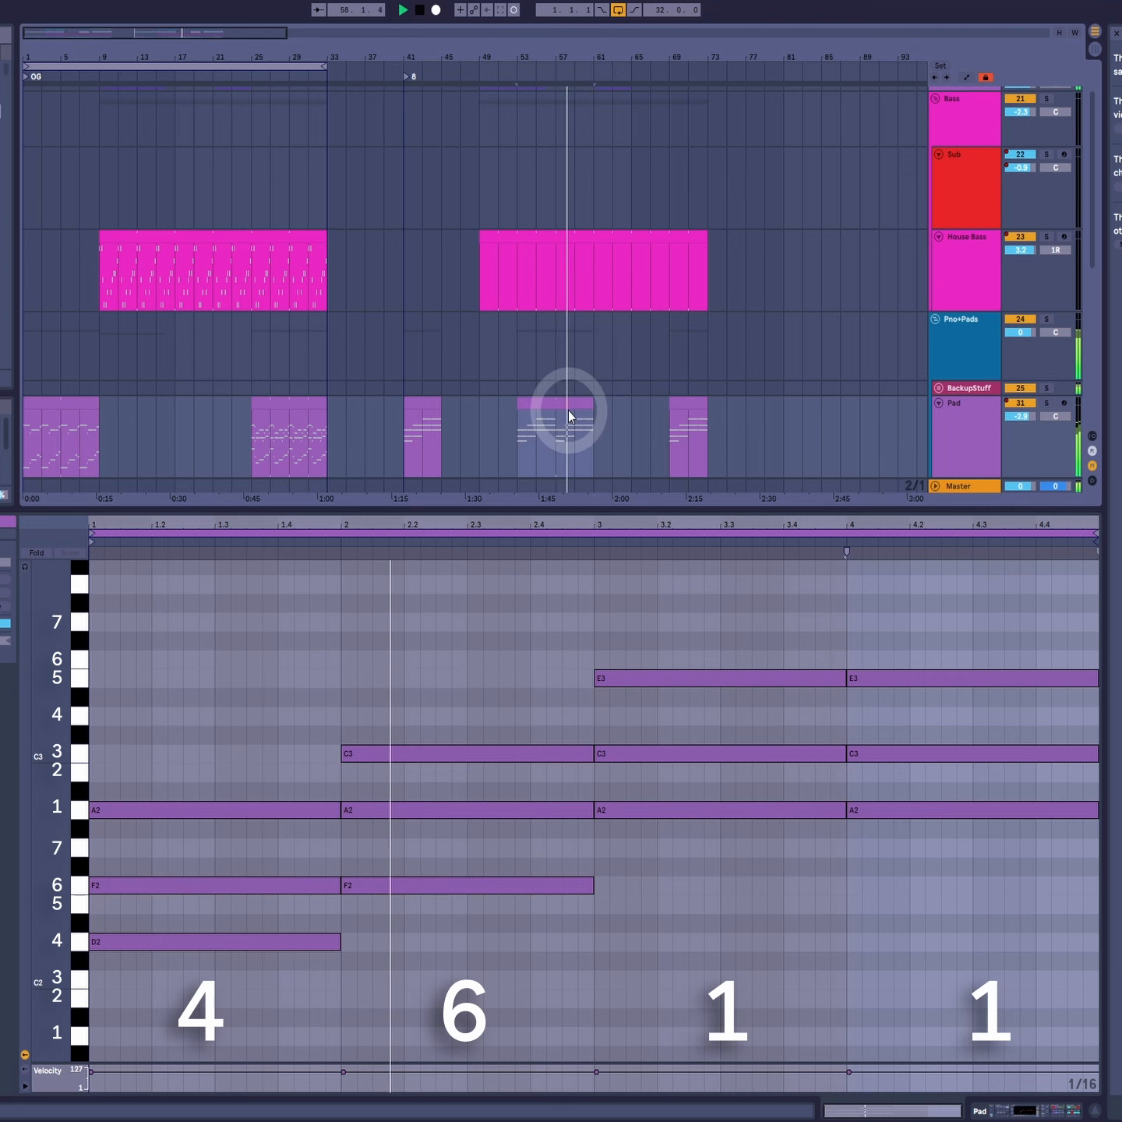
key("space")
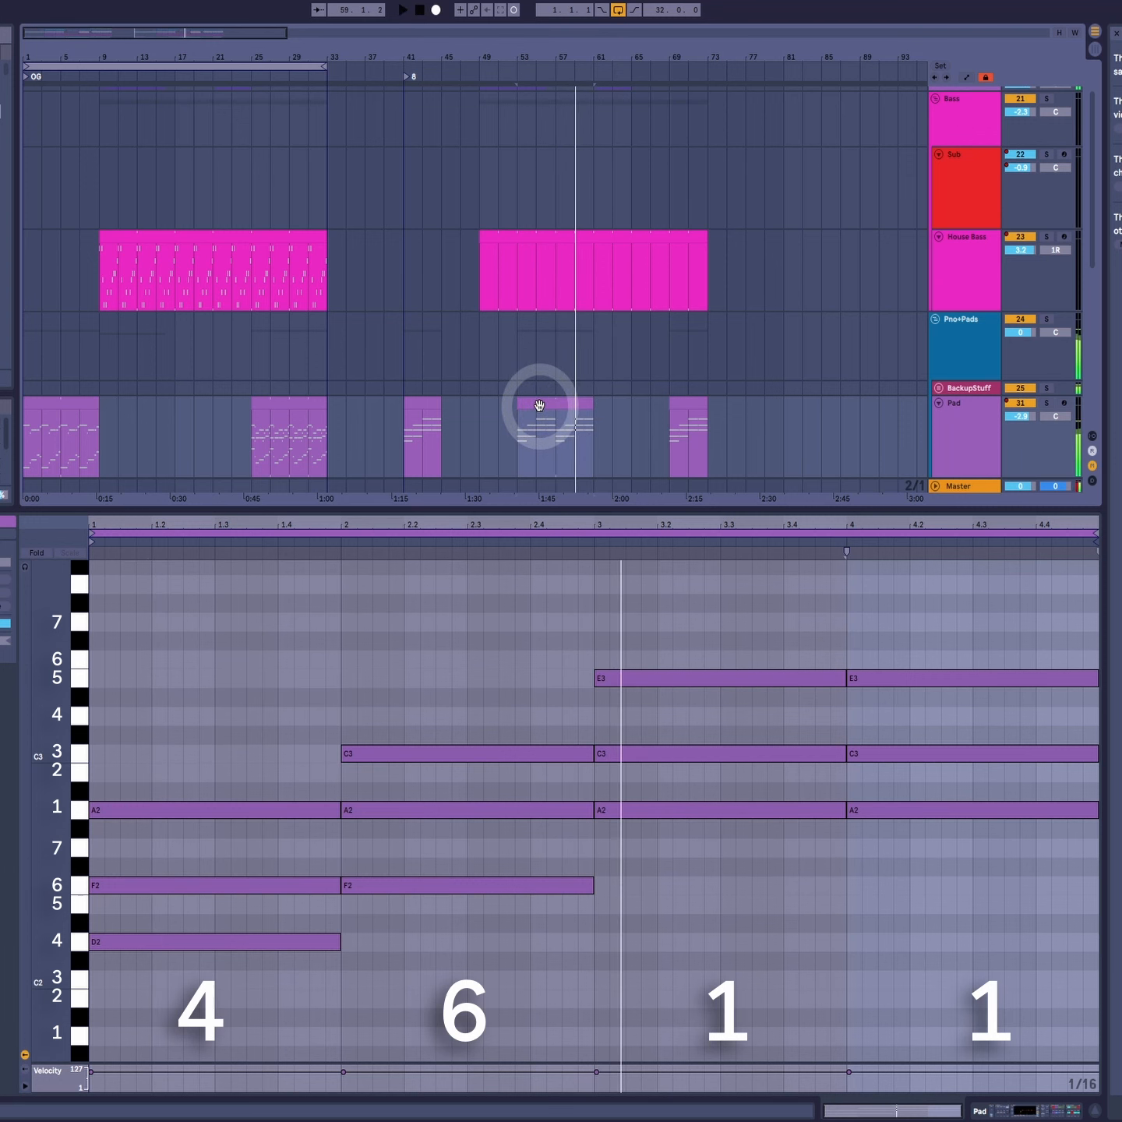
left_click(427, 610)
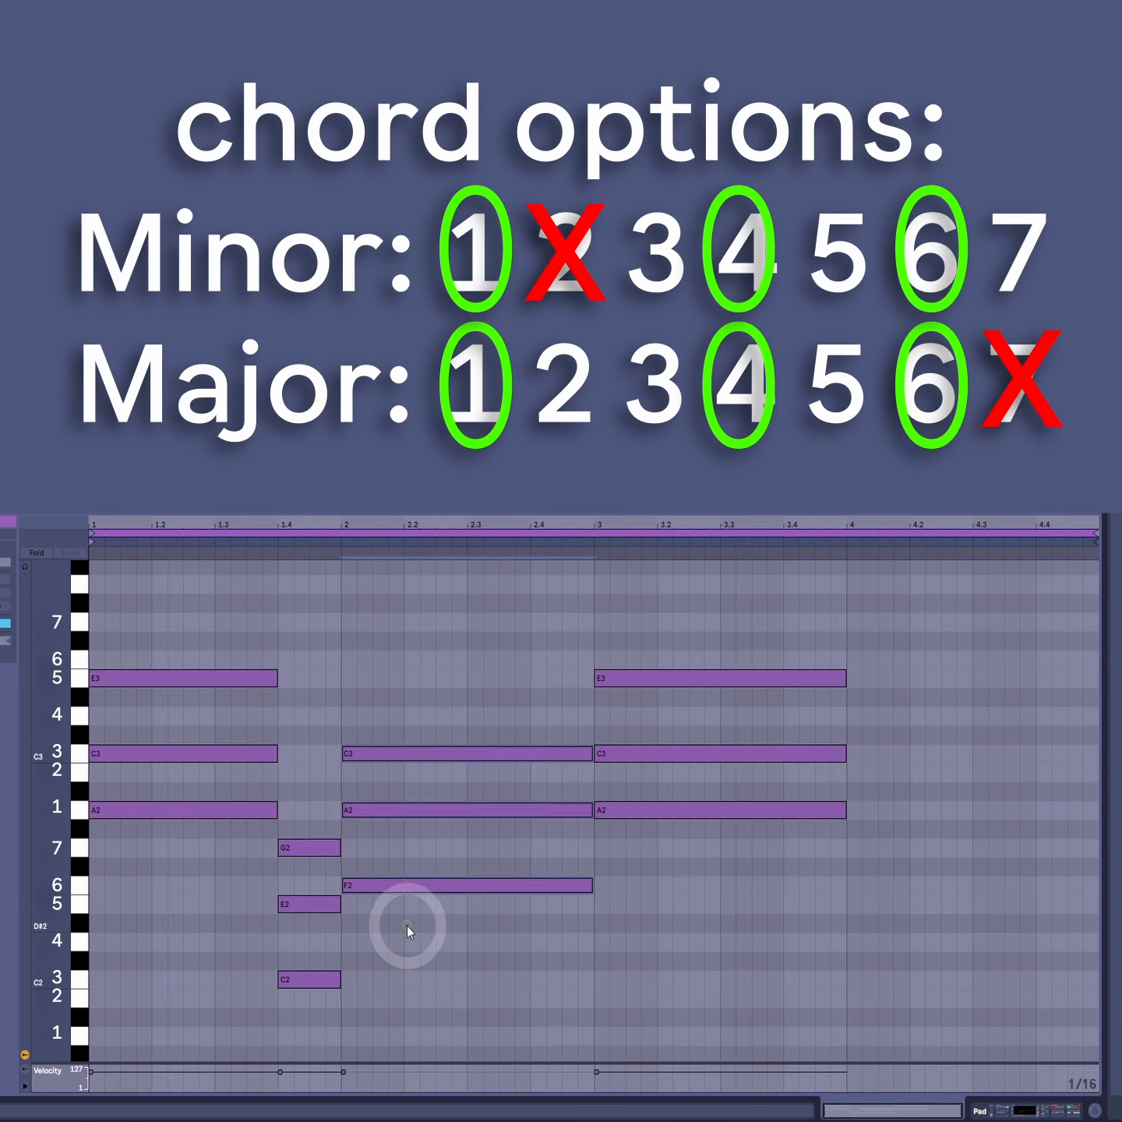
Step: Make the bar 2 chord D2, F2 and A2, and lower the bar 3 chord to F2, A2 and C3
mouse_move(407, 925)
left_mouse_down()
mouse_move(410, 935)
mouse_move(421, 909)
mouse_move(404, 905)
left_mouse_up()
key("Down")
left_click_drag(720, 631, 734, 912)
key("Down")
key("Down")
key("Down")
key("Down")
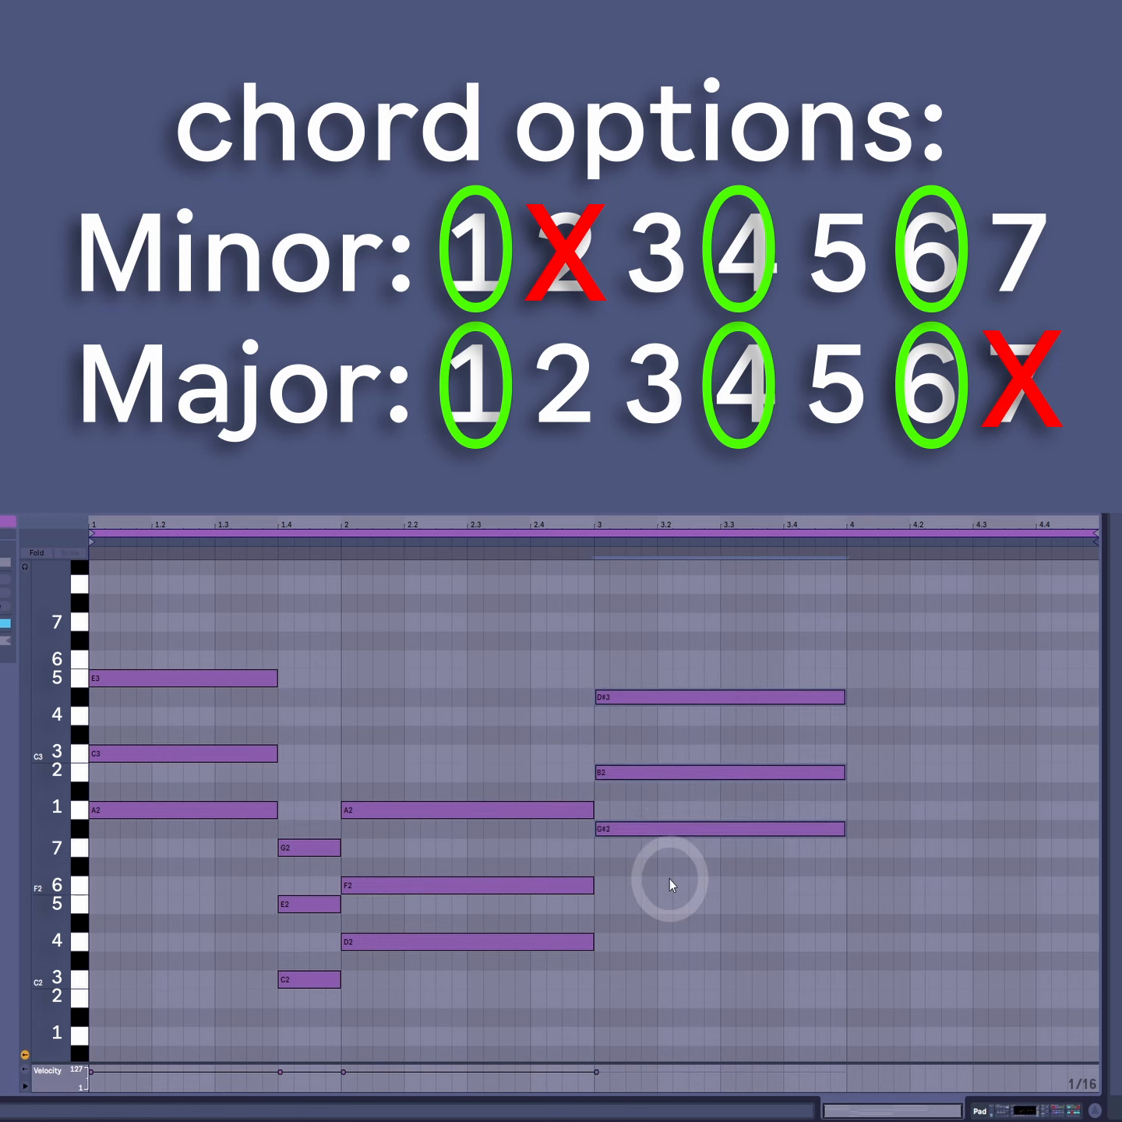
left_click_drag(677, 814, 677, 846)
key("Up")
Step: Shorten the D2, F2 and A2 chord to end at 2.3, and place the F2, A2 and C3 chord from 2.3 to bar 3
left_click_drag(651, 634, 675, 967)
left_click_drag(445, 701, 512, 1069)
left_click_drag(593, 954, 464, 932)
left_click_drag(771, 638, 596, 880)
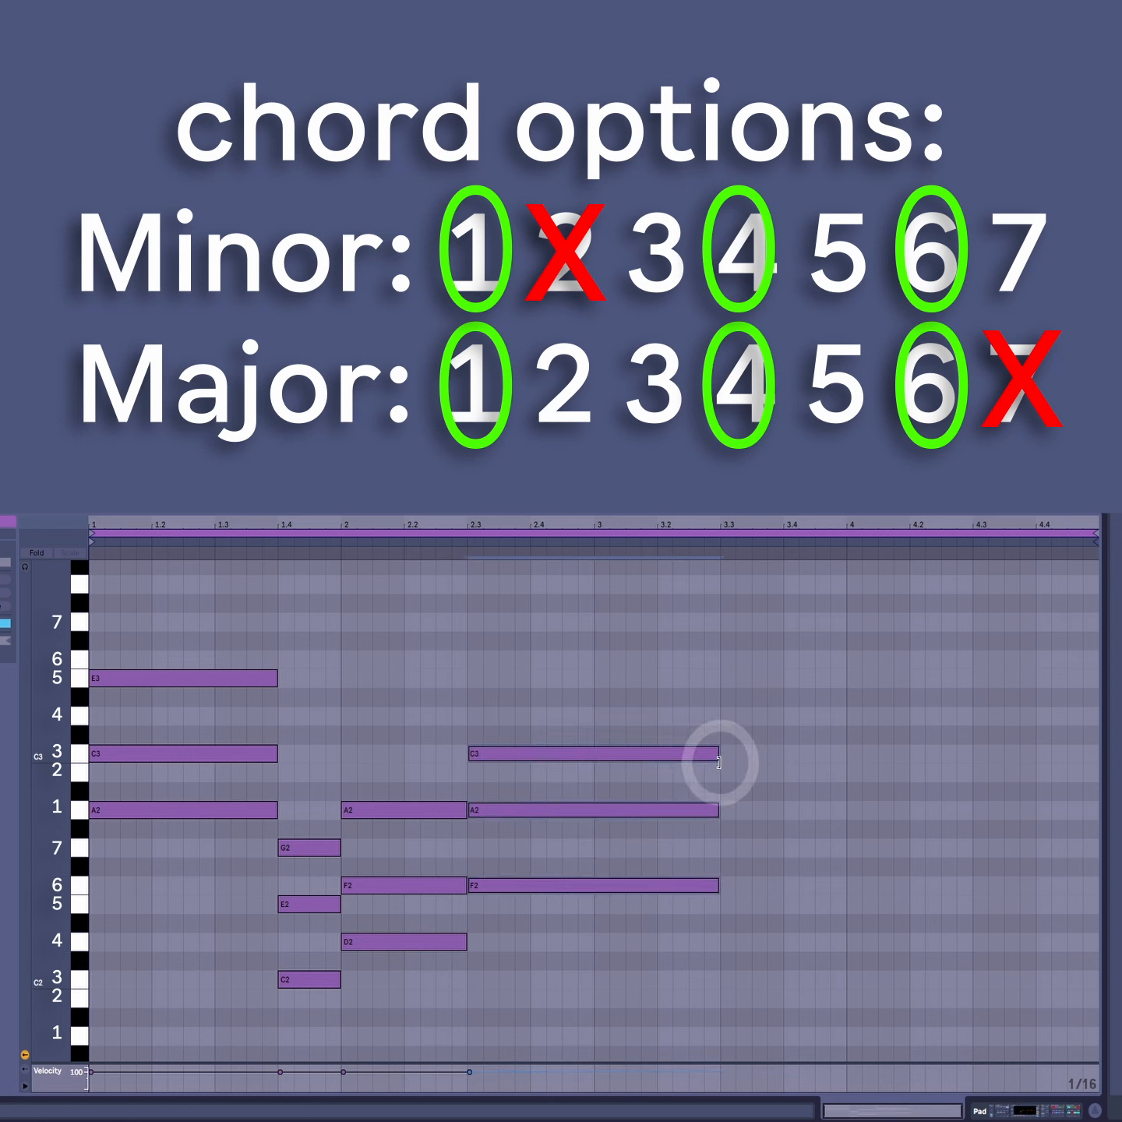
left_click_drag(719, 761, 592, 747)
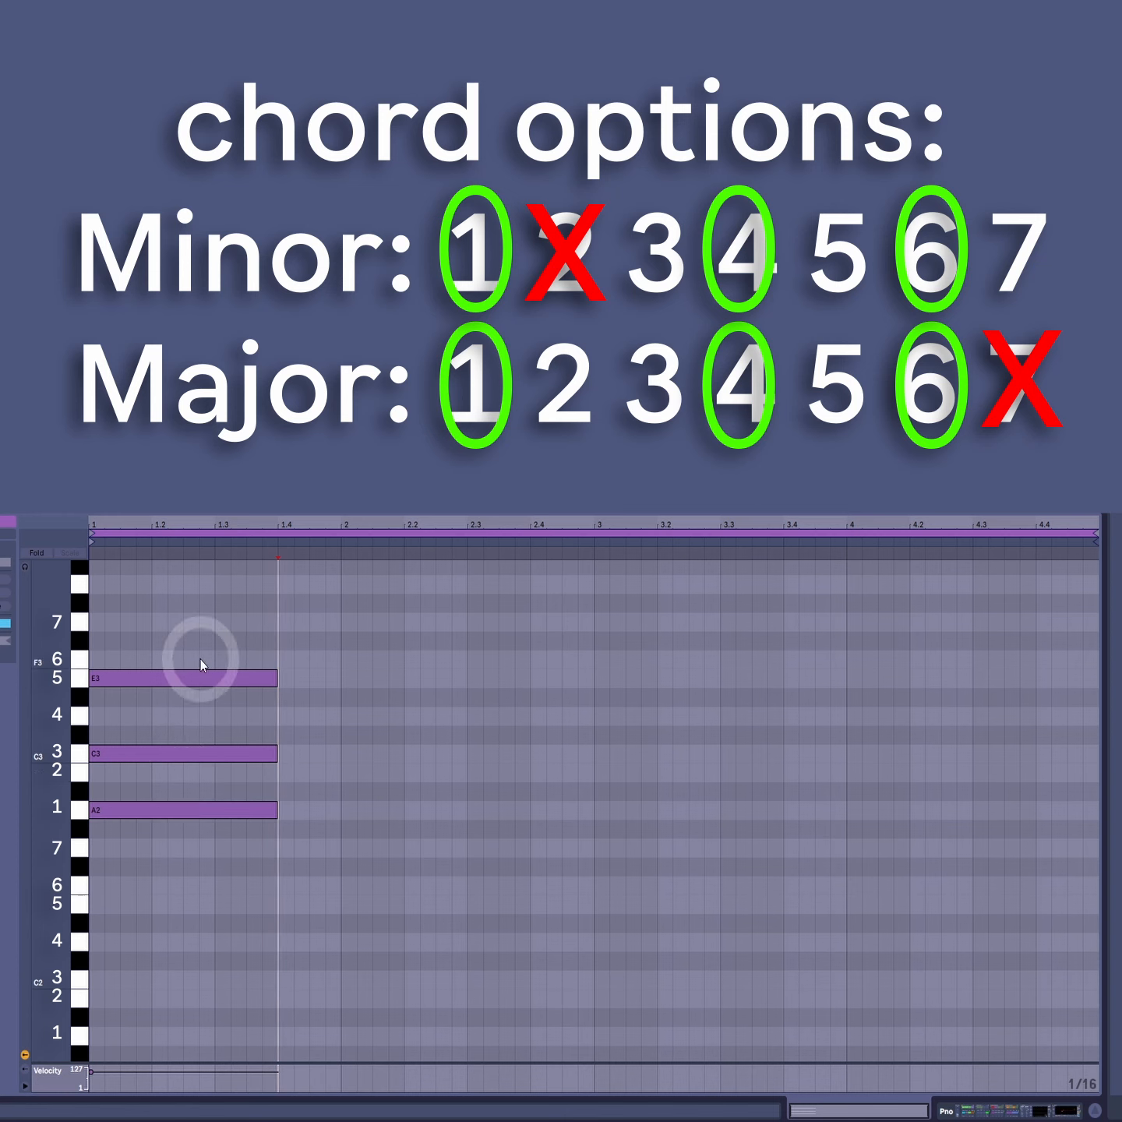
Step: Copy the bar 1 chord in the Pno clip to bar 2 as F2, A2 and C3
left_click_drag(181, 600, 171, 1017)
left_click_drag(119, 810, 368, 890)
left_click(354, 831)
key("Up")
Step: Copy the bar 2 chord to bar 3 as D2, F#2 and A2
left_click_drag(402, 719, 620, 946)
left_click(584, 762)
left_click(377, 803)
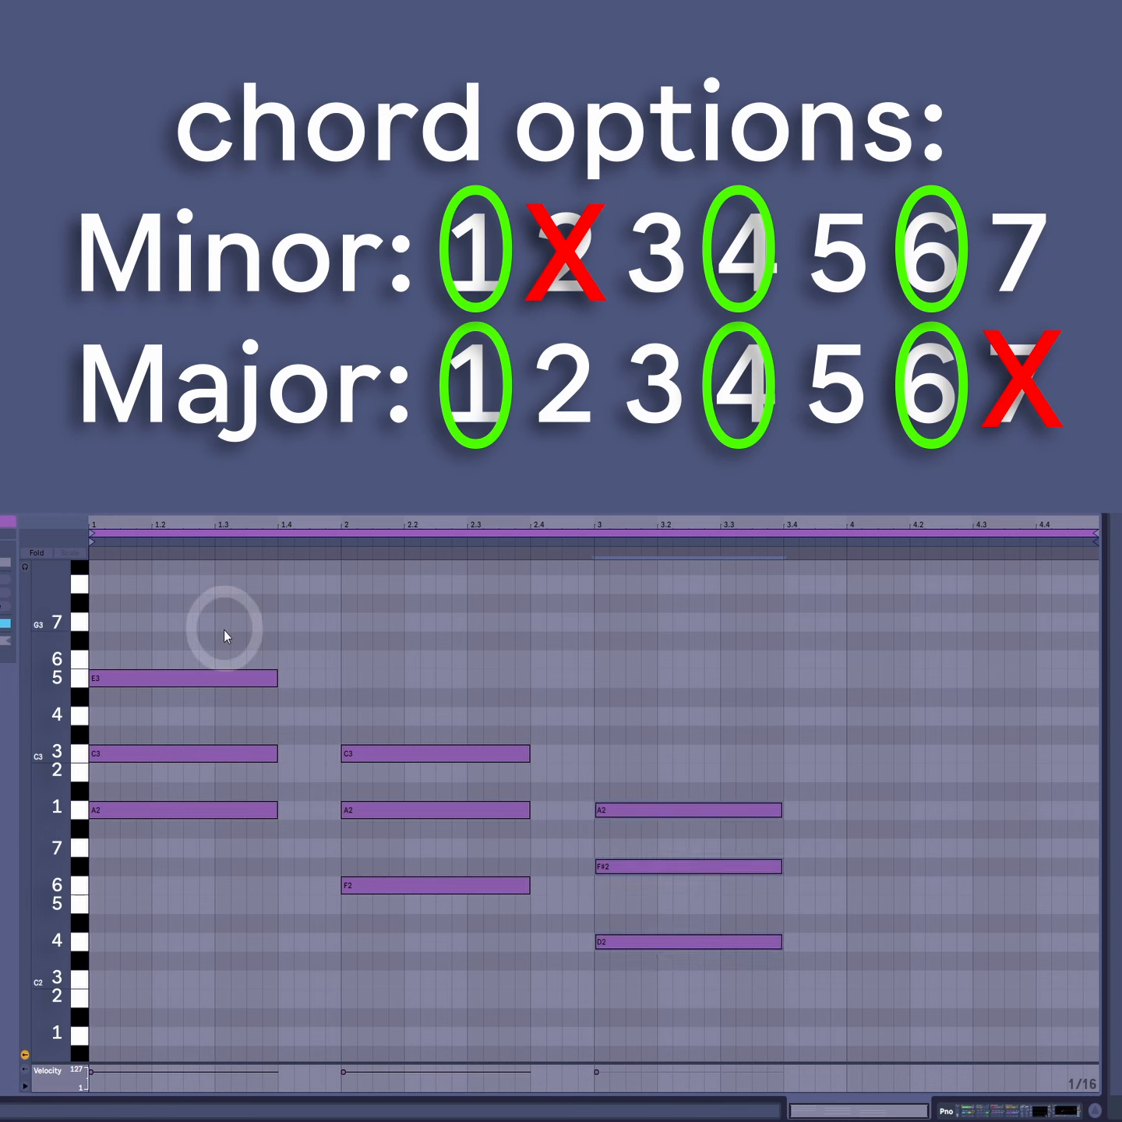
Step: Add a short passing chord of G2, B2 and D3 from 1.4 to bar 2
left_click_drag(224, 629, 292, 827)
double_click(285, 850)
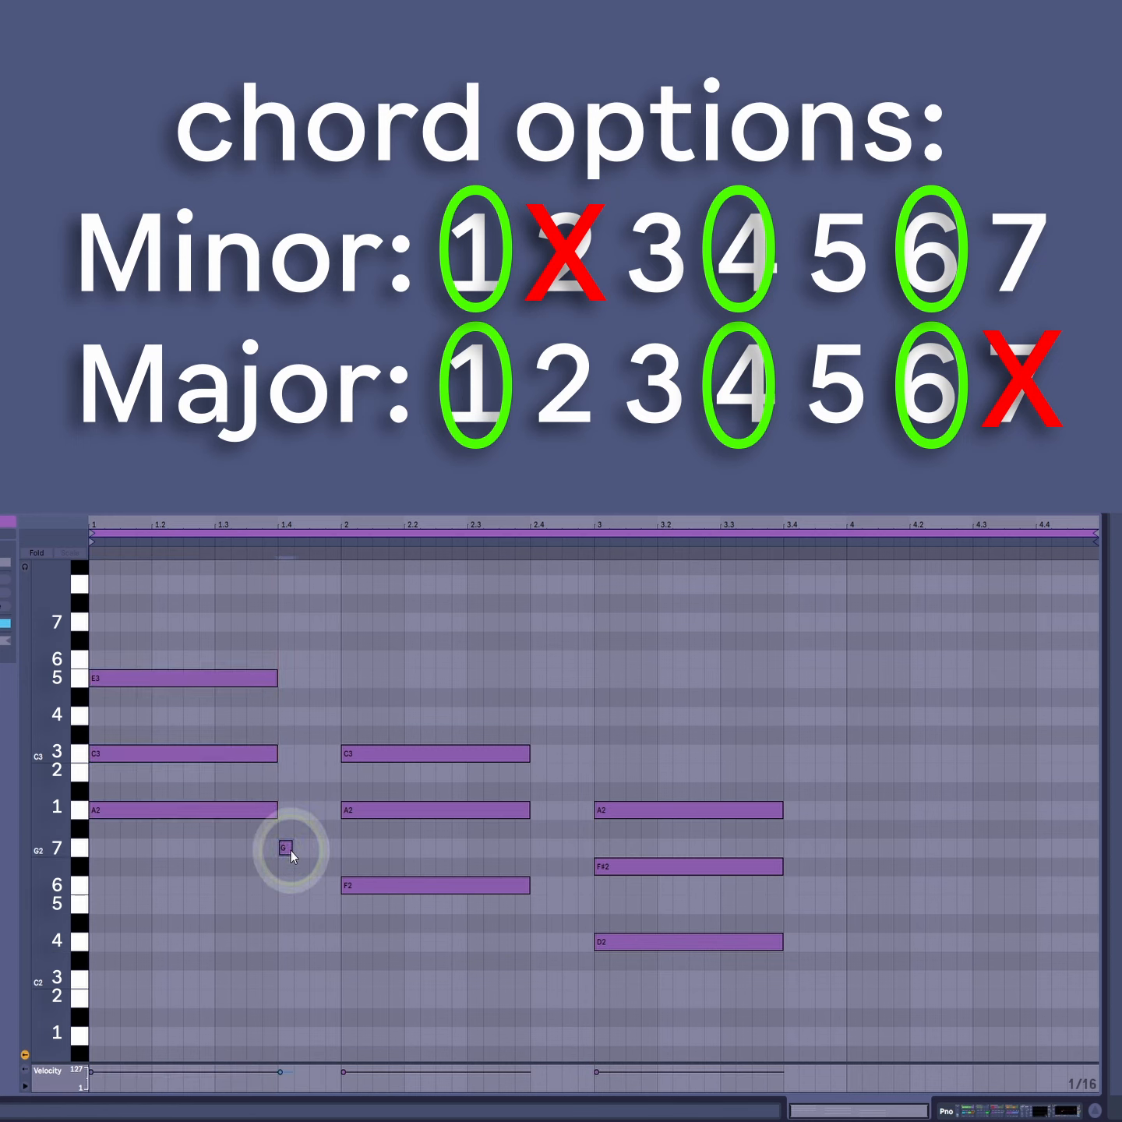
left_click(297, 851)
left_click_drag(289, 849, 297, 851)
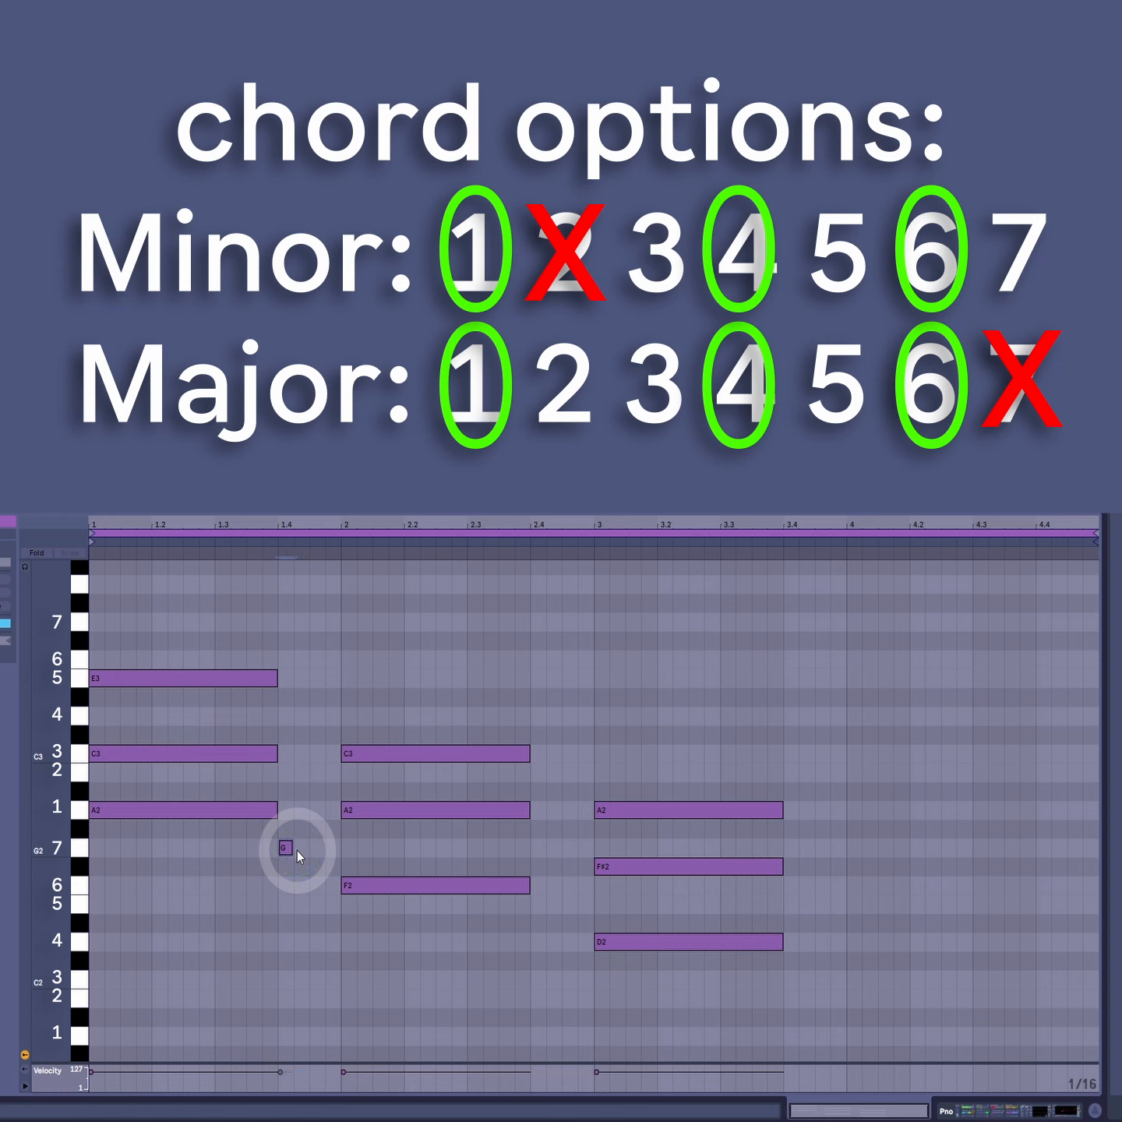
left_click_drag(293, 849, 341, 850)
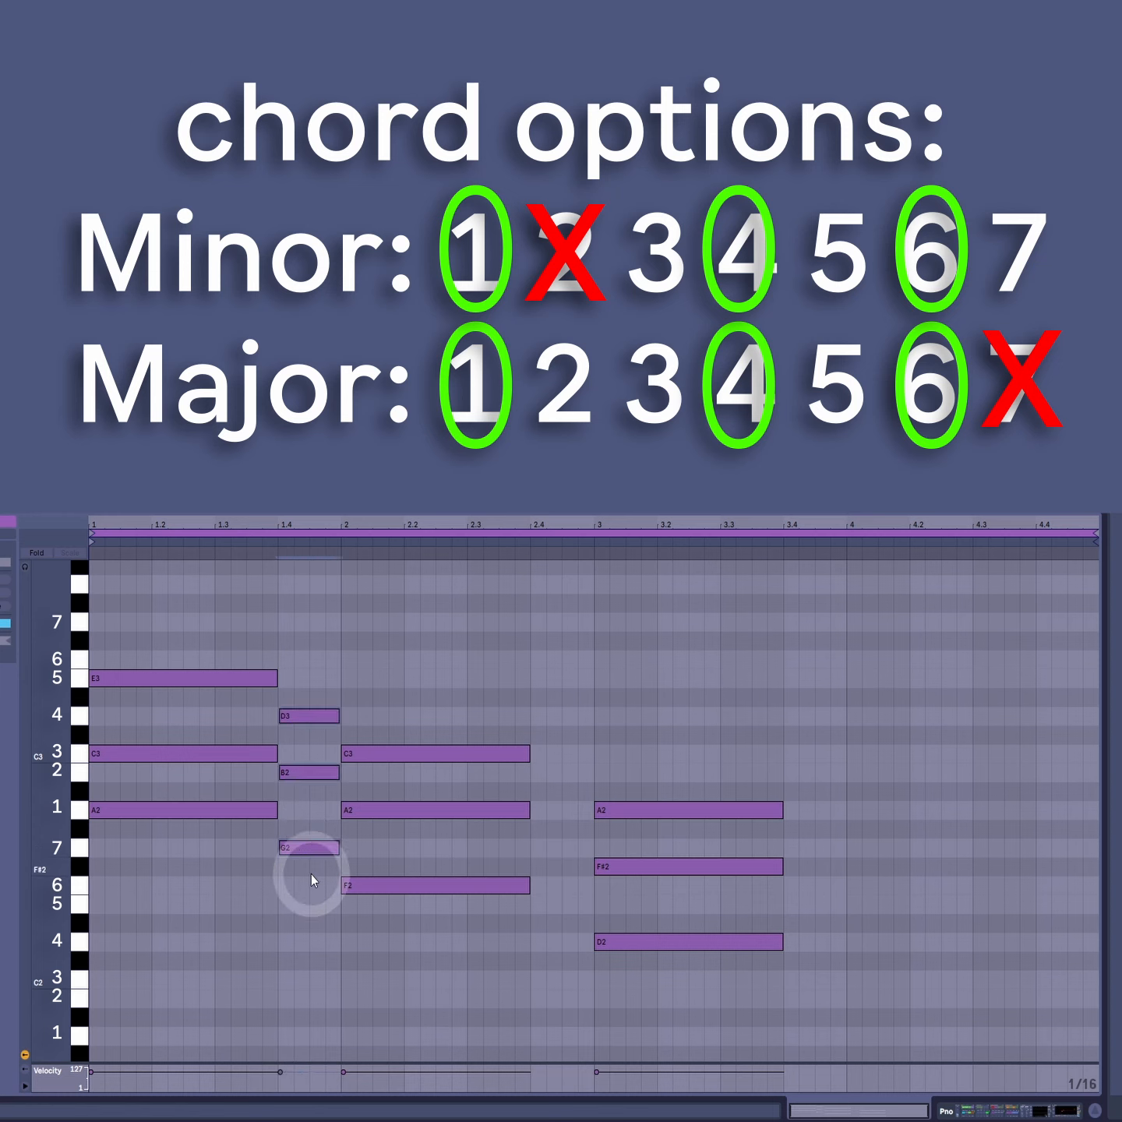
Step: Copy the passing chord from 1.4 to 2.4 and make it E2, G2 and B2
left_click_drag(325, 653, 332, 914)
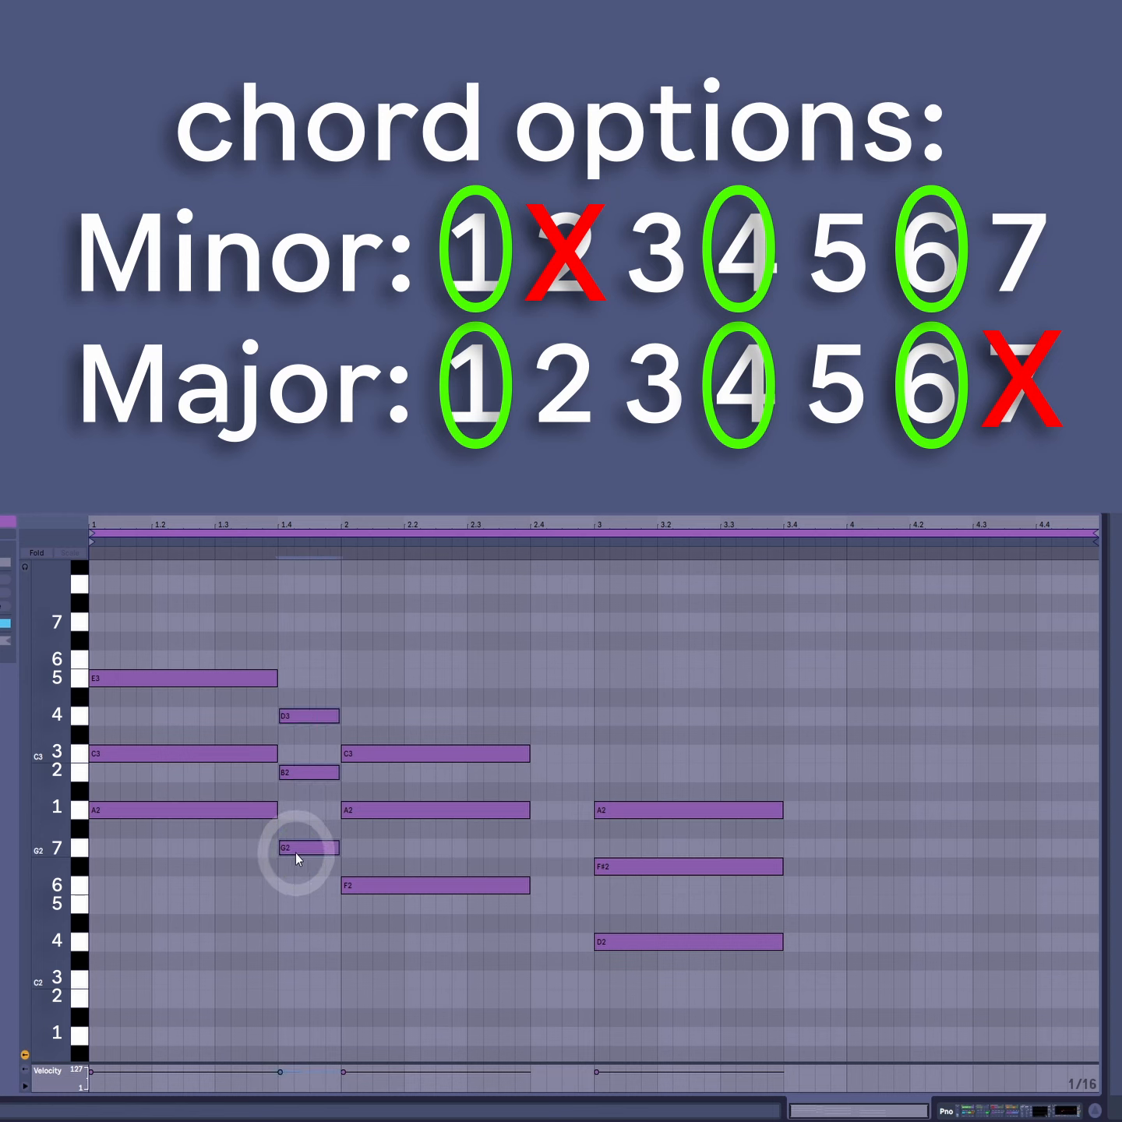
left_click_drag(296, 852, 543, 903)
left_click_drag(311, 638, 325, 900)
left_click_drag(391, 679, 438, 957)
left_click_drag(572, 658, 557, 955)
left_click_drag(673, 695, 672, 950)
left_click_drag(544, 826, 544, 844)
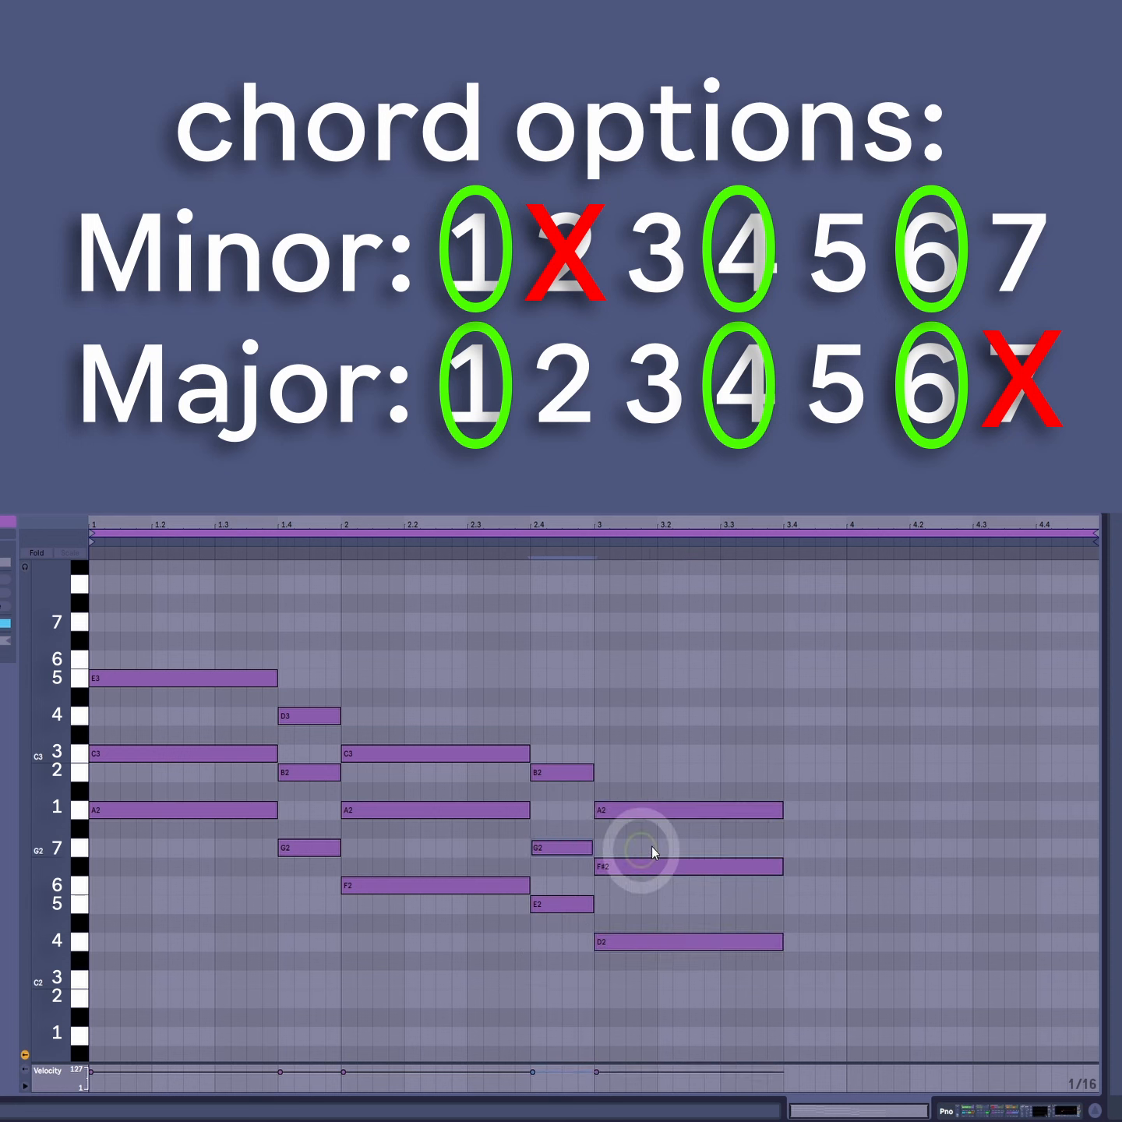
Step: Copy the E2, G2 and B2 chord to 3.4 and the F2, A2 and C3 chord to bar 4
left_click_drag(655, 694, 713, 946)
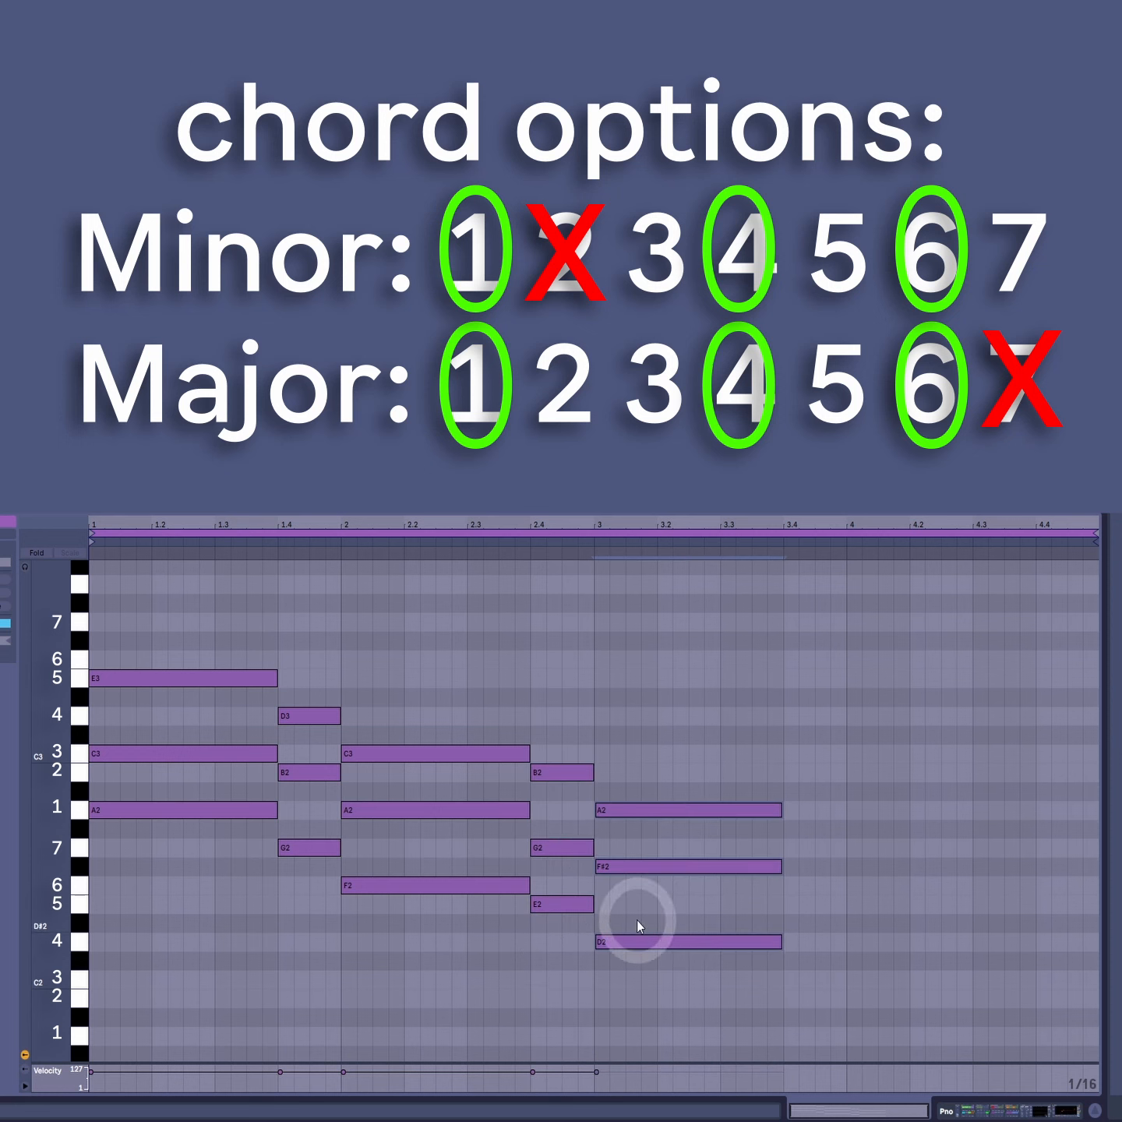
left_click_drag(566, 721, 803, 913)
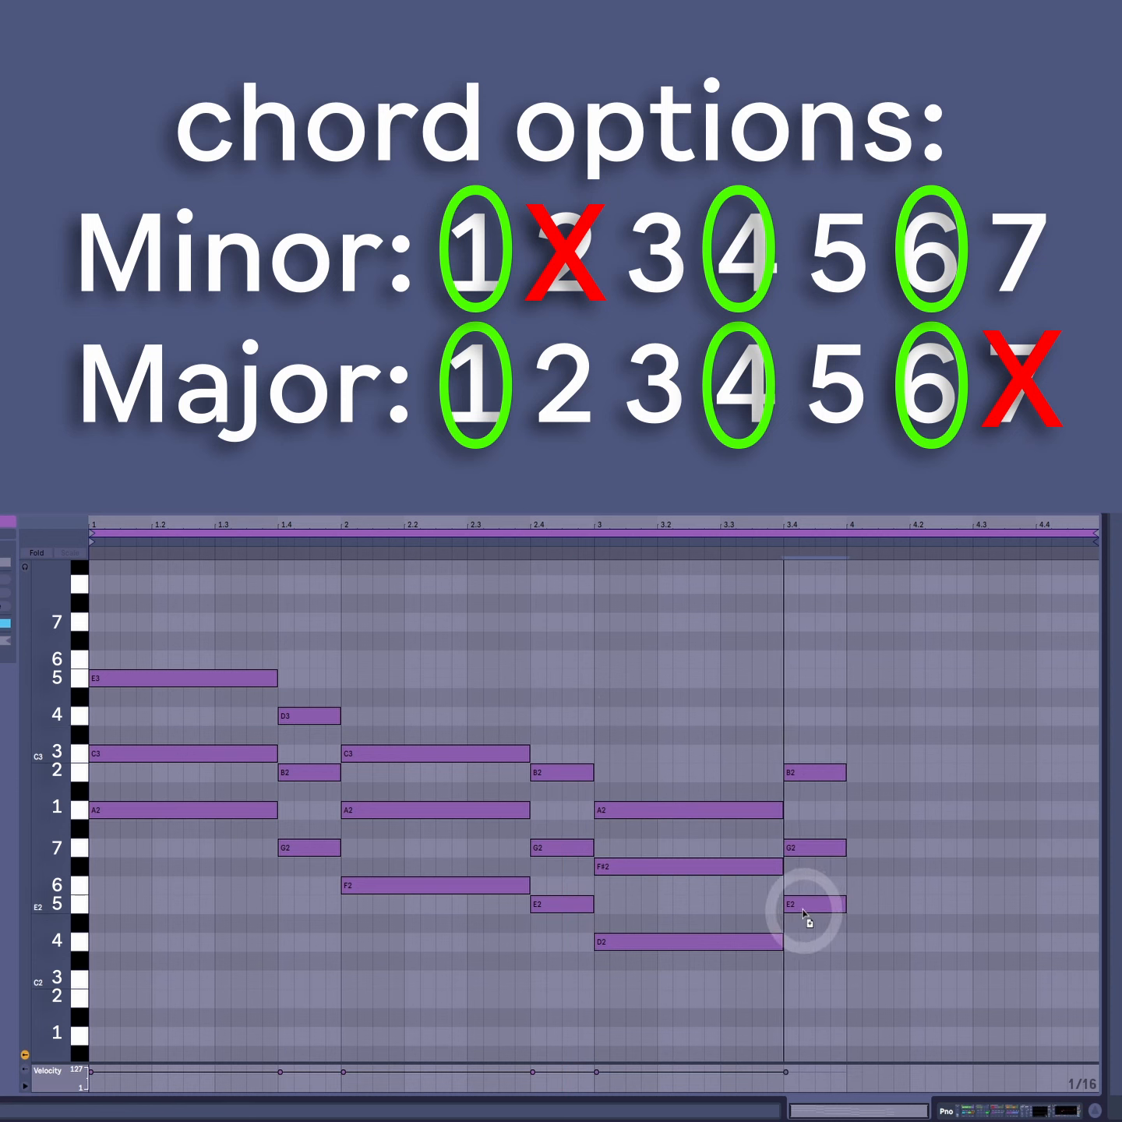
left_click_drag(417, 709, 380, 889)
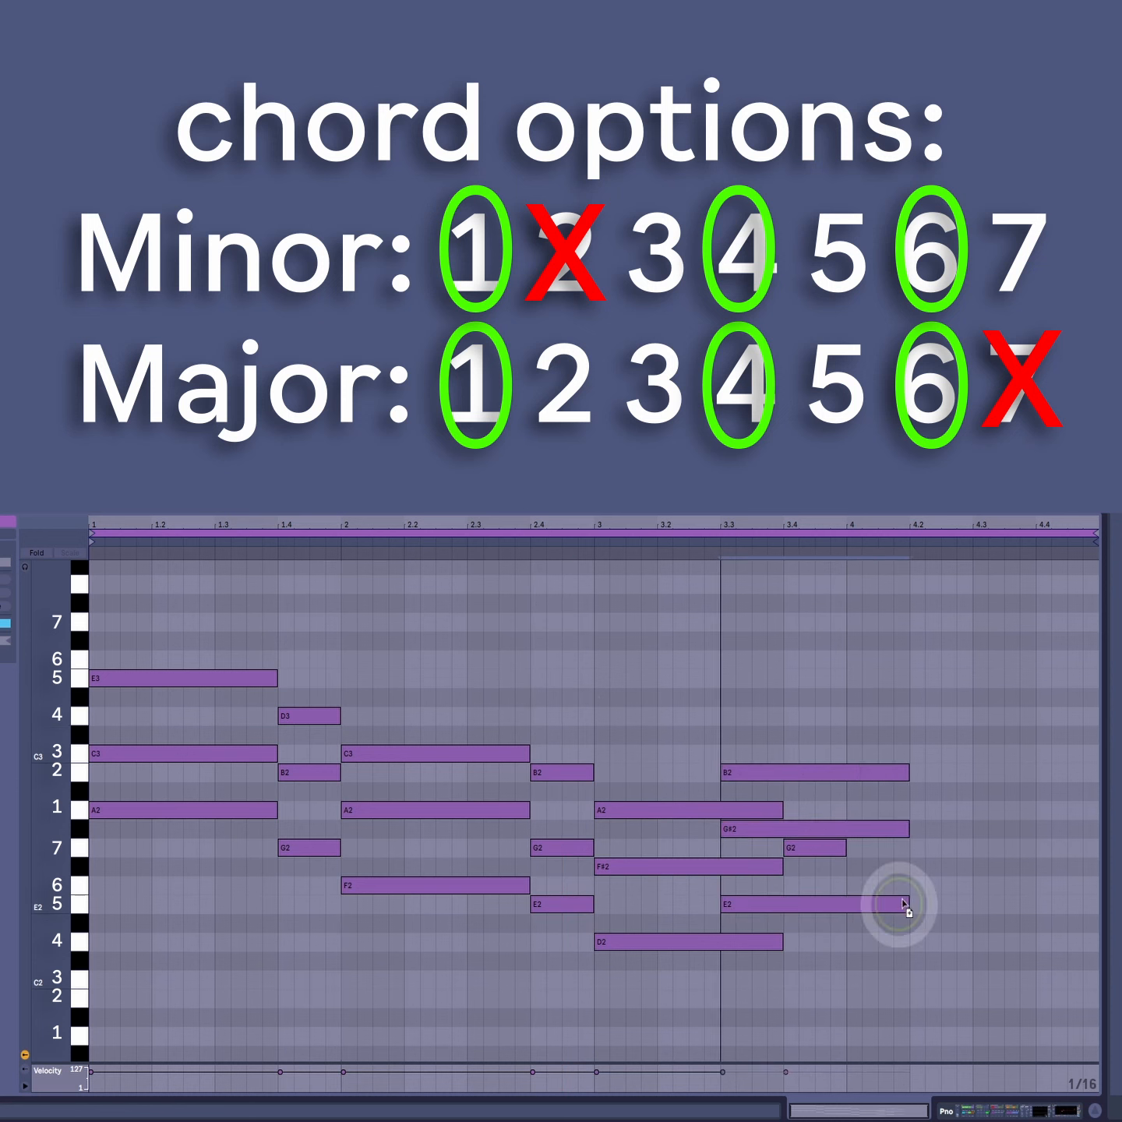
left_click(882, 885)
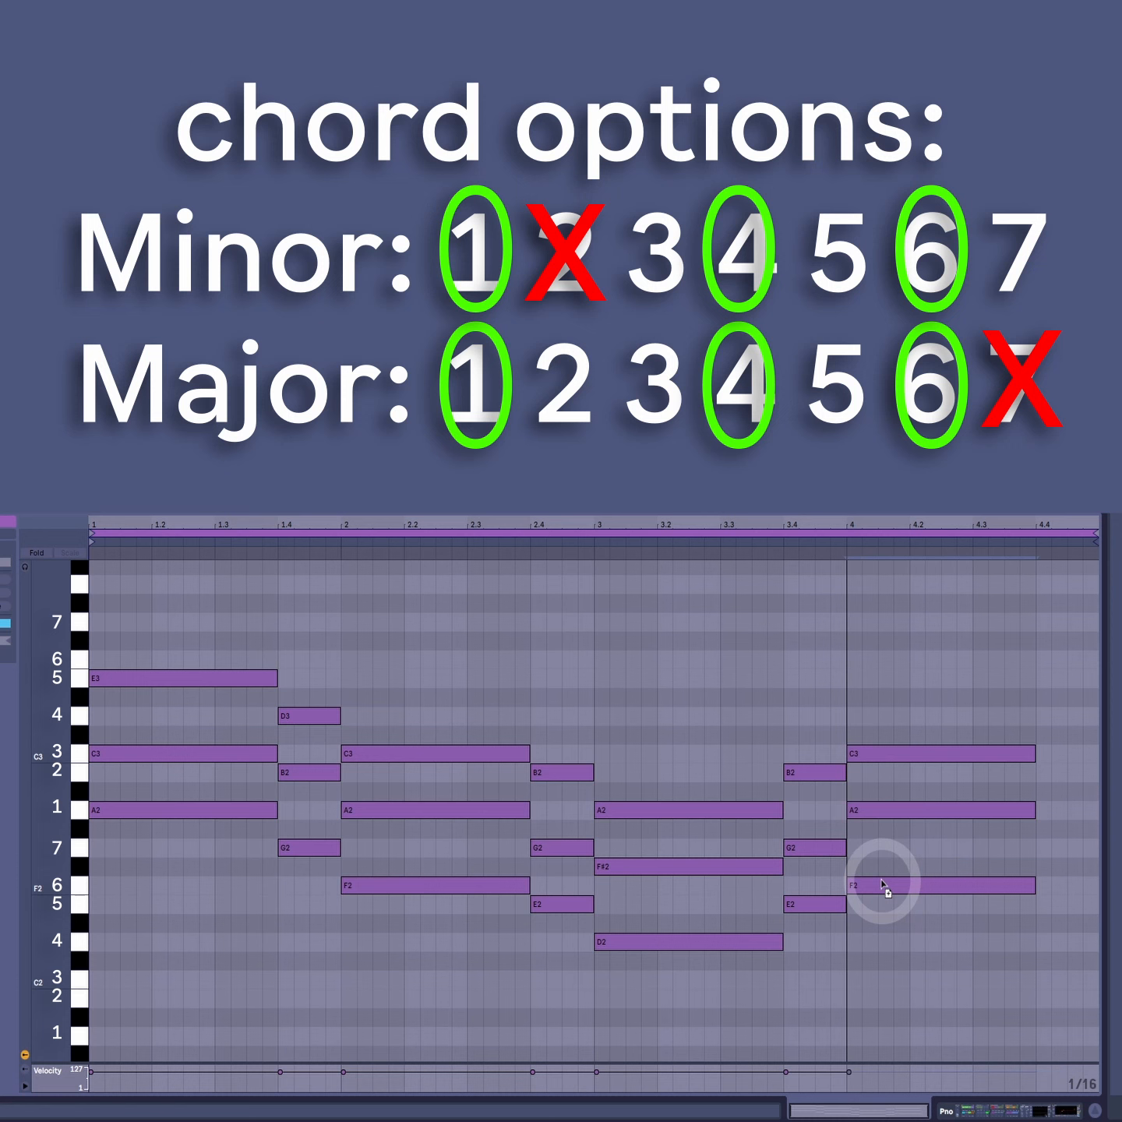
left_click_drag(881, 880, 891, 881)
Step: Copy the G2, B2 and D3 chord from 1.4 to 4.4, and lower the F#2 in bar 3 to F2
left_click_drag(324, 678, 307, 922)
left_click_drag(305, 852, 1064, 852)
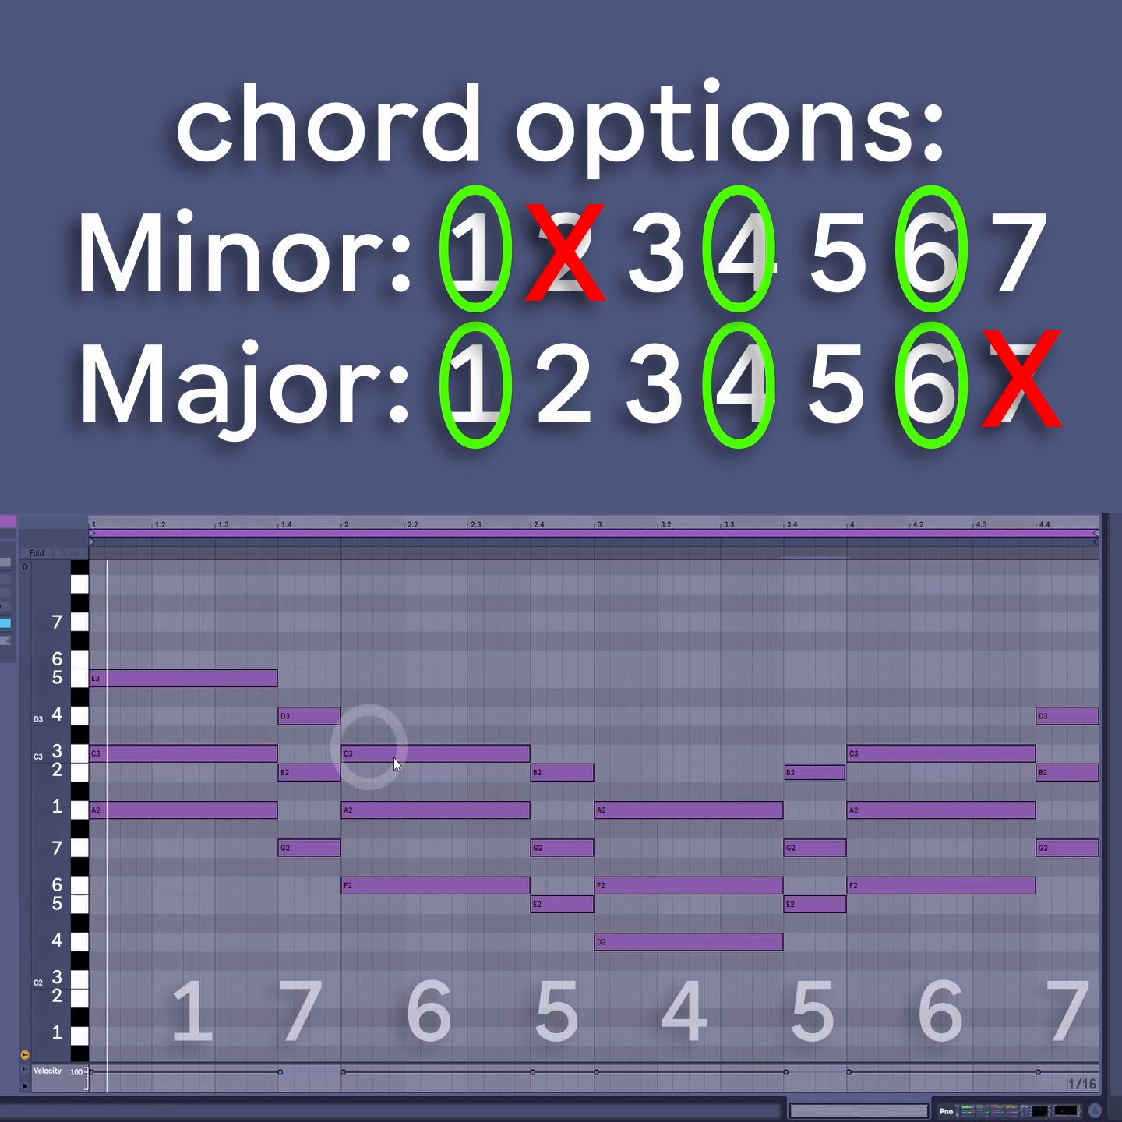
left_click(578, 949)
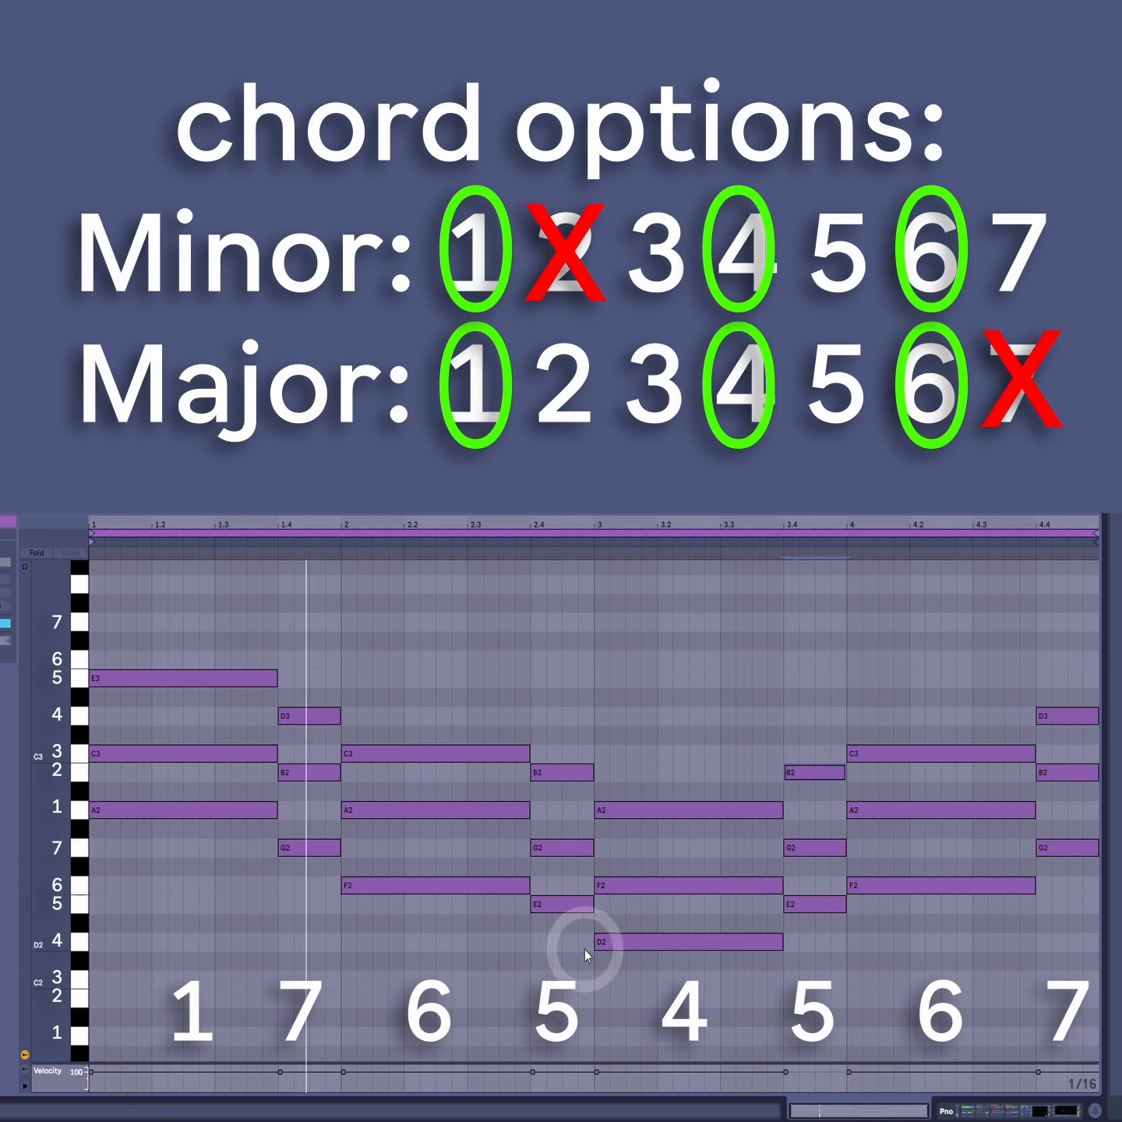
left_click(652, 1007)
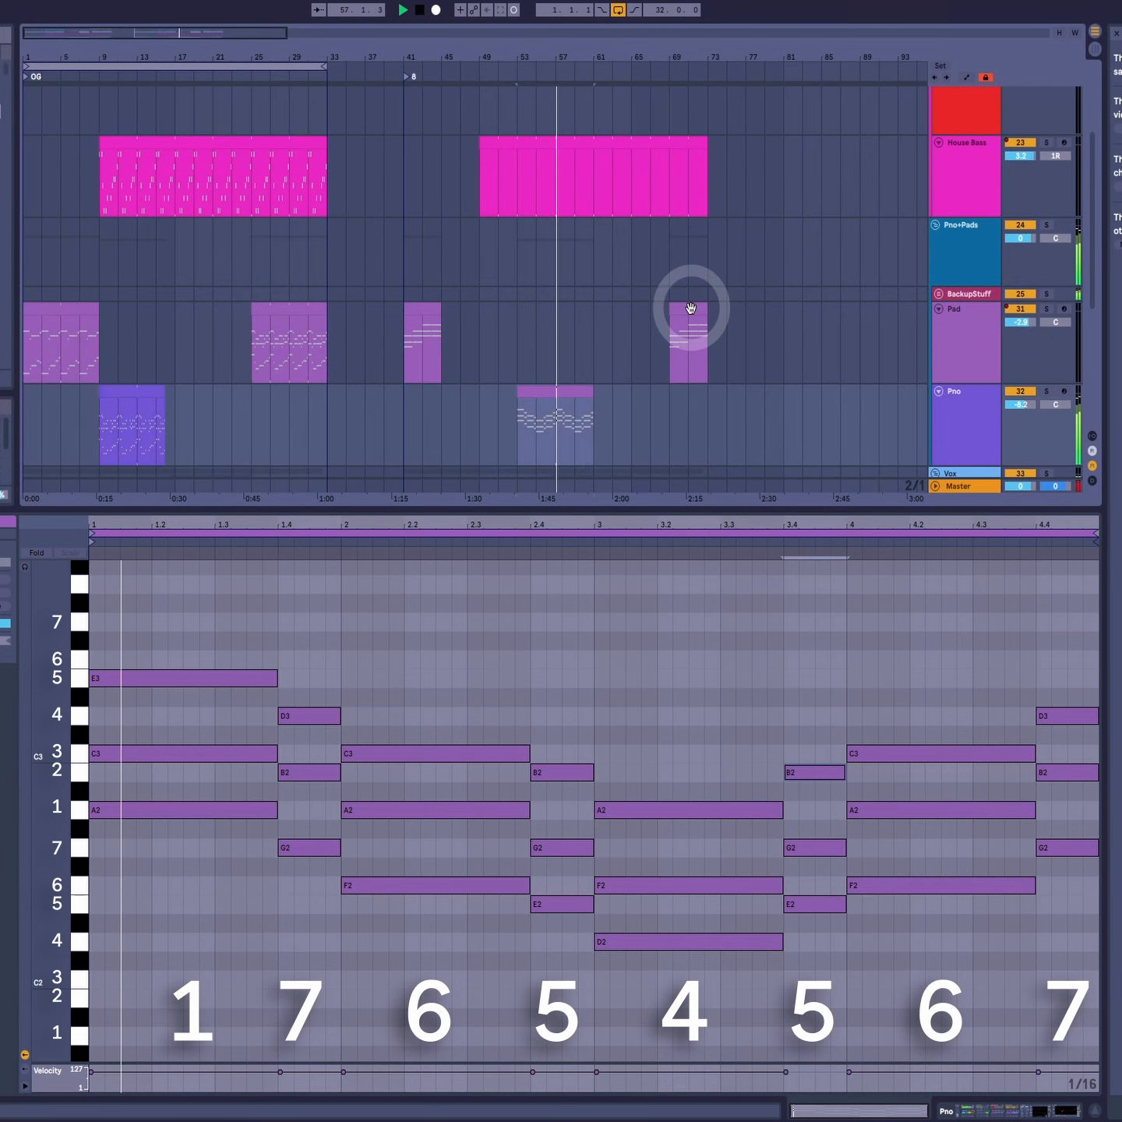
Step: Copy the new eight-chord progression over the Pad clips at bars 69 and 41 and play them
left_click(691, 307)
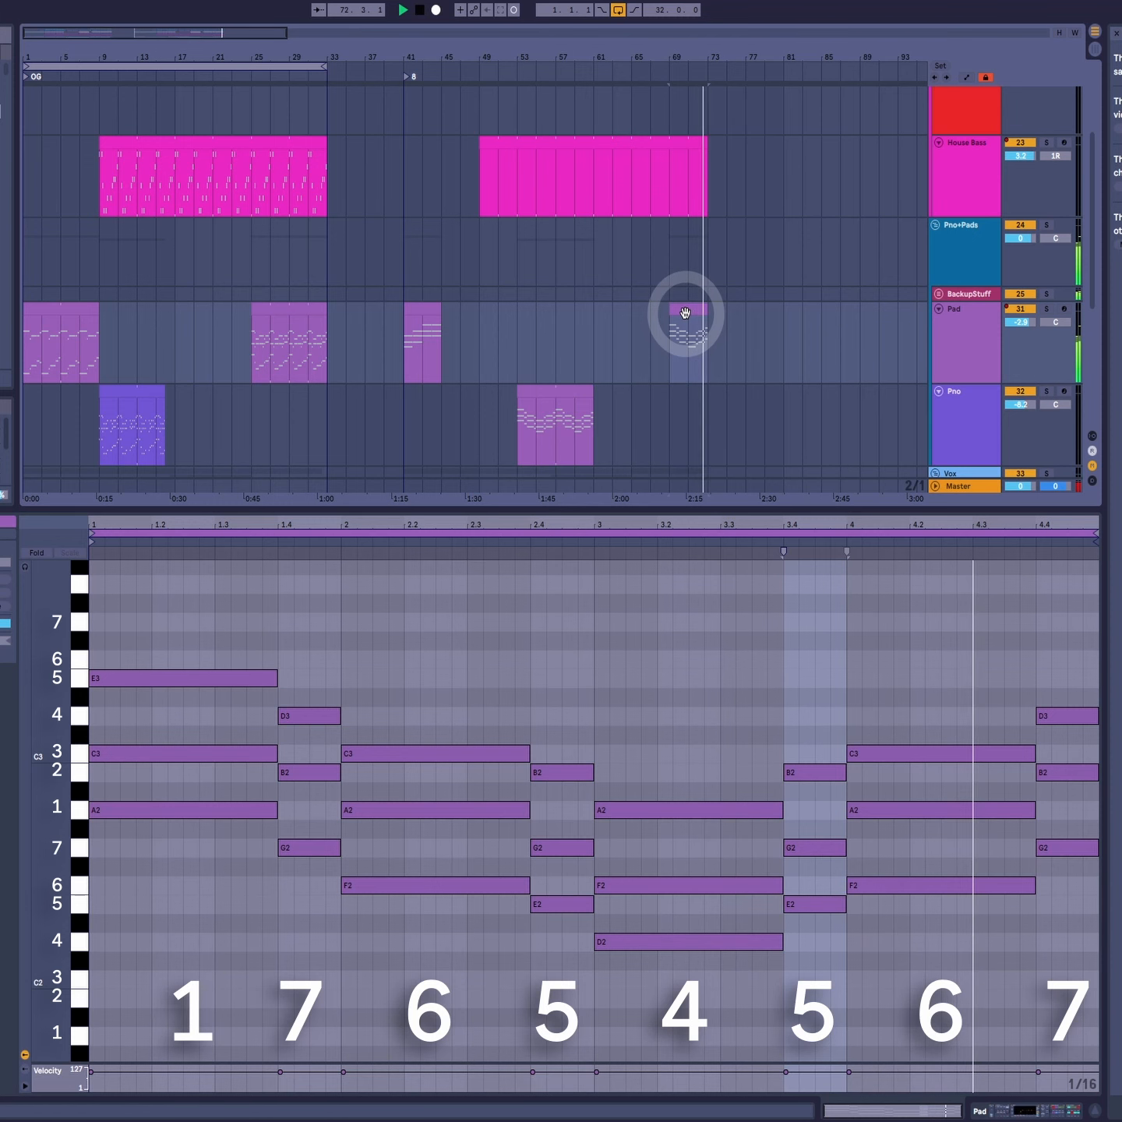
left_click_drag(685, 313, 415, 308)
key("space")
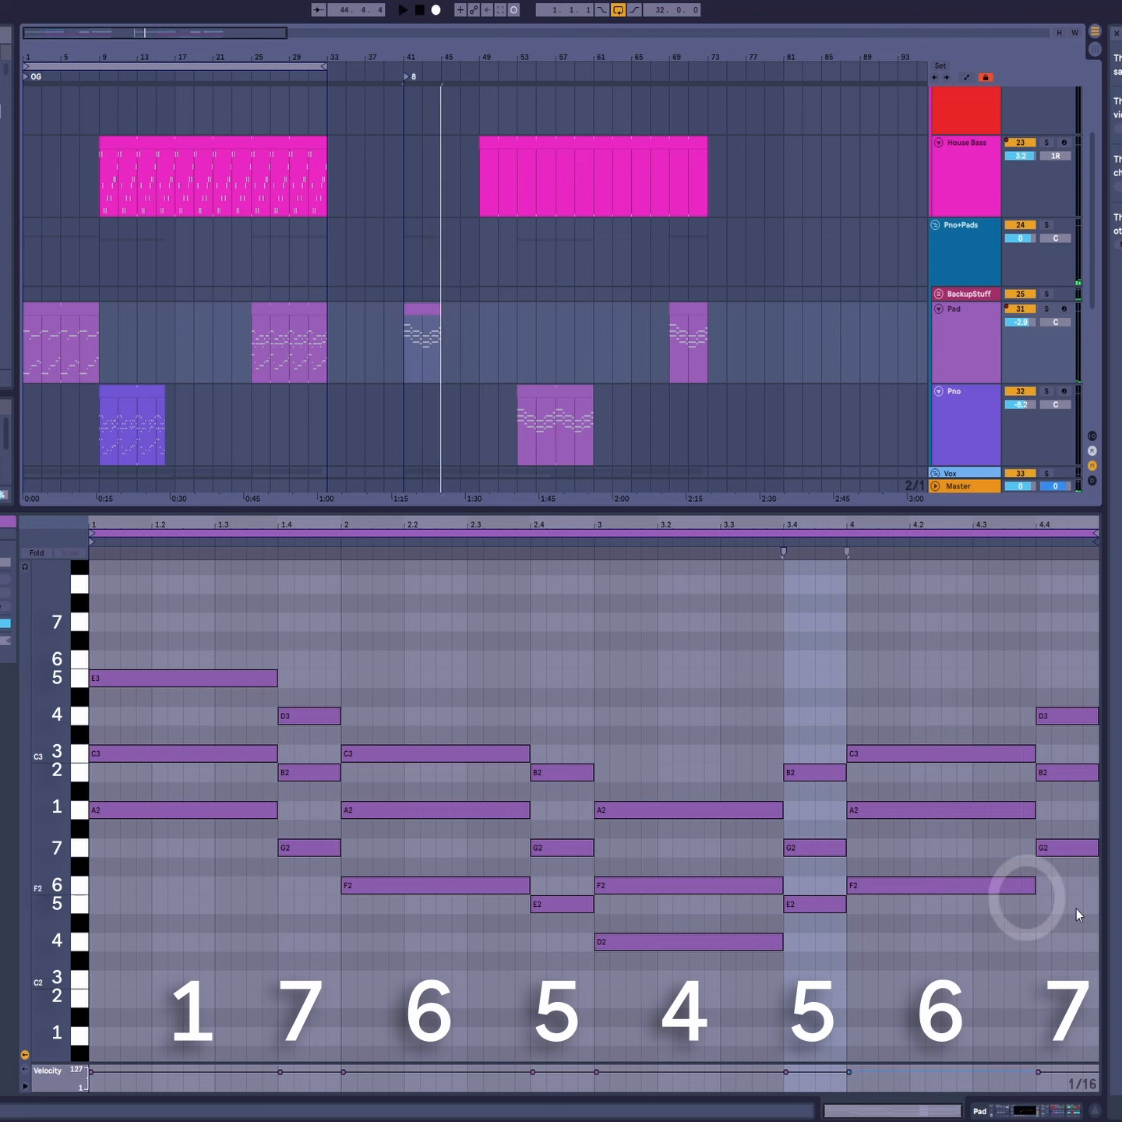
Step: Play the original Pno clip at bar 9 and compare its notes with the chord clip at bar 53
left_click(546, 392)
left_click(137, 392)
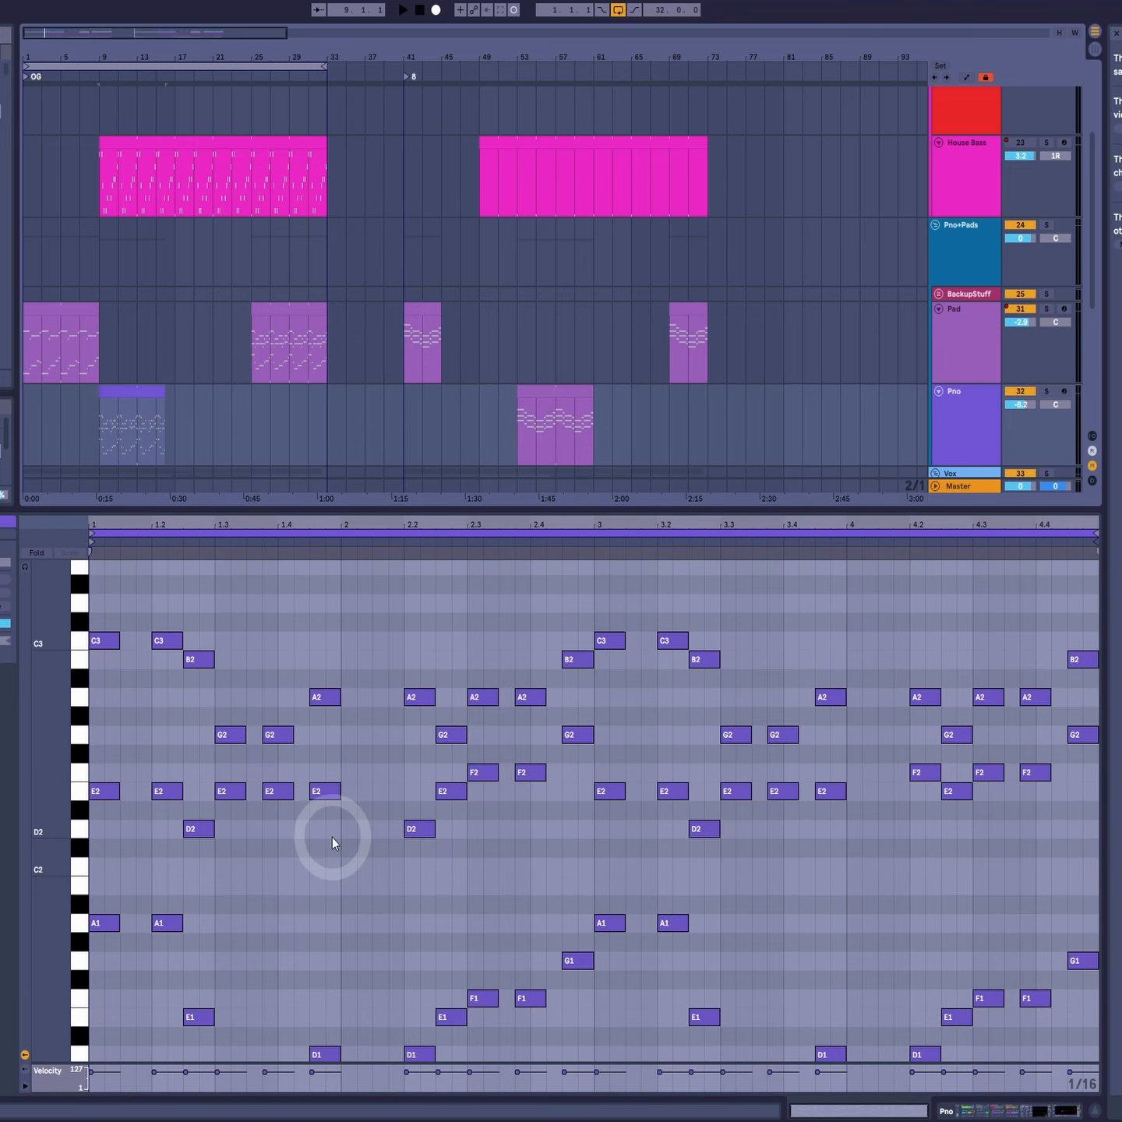
scroll(333, 849, "down", 2)
key("space")
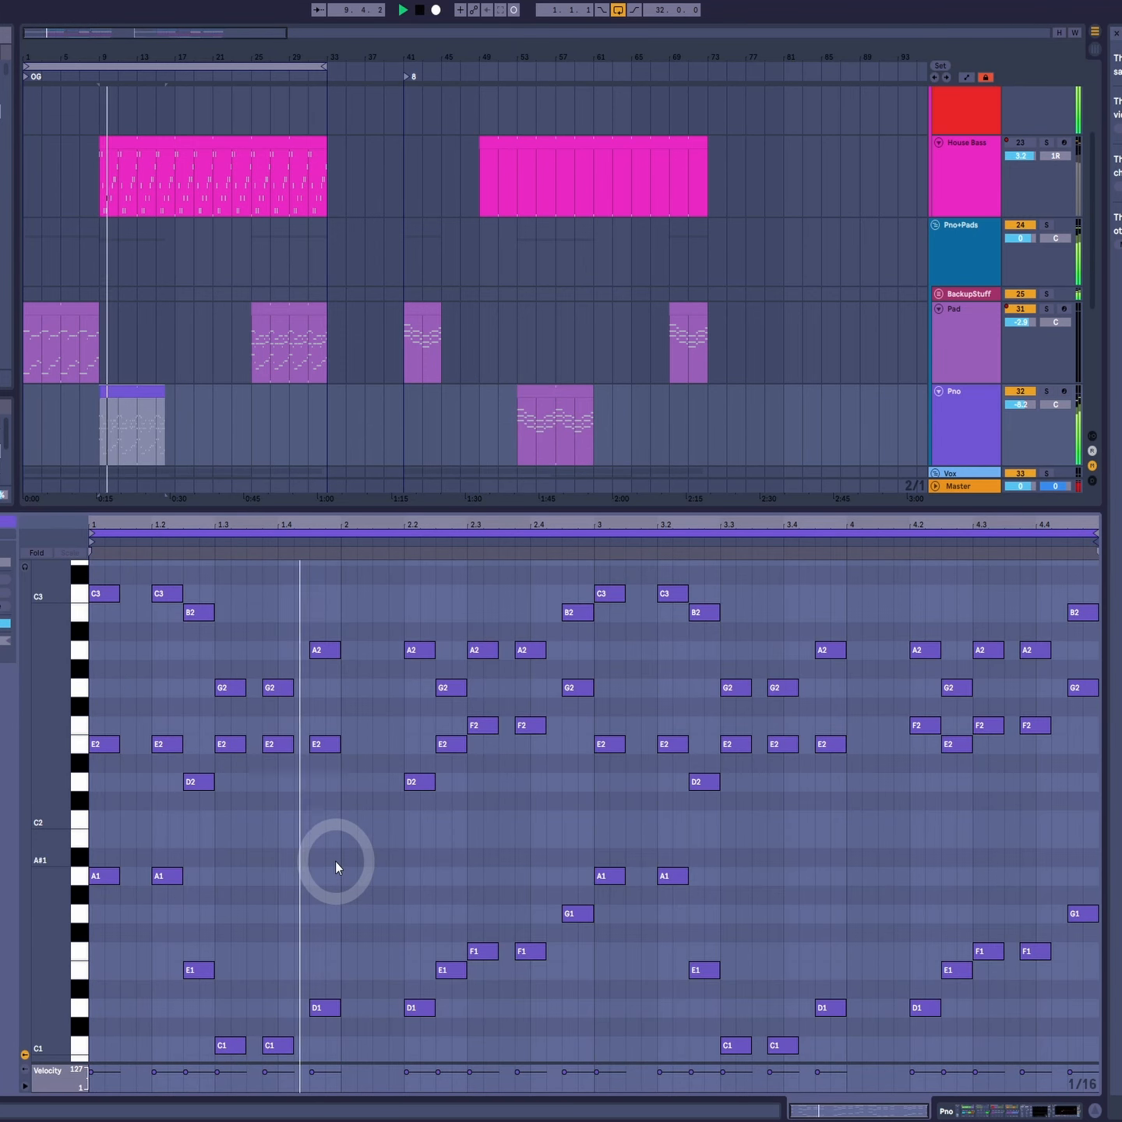
left_click(561, 395)
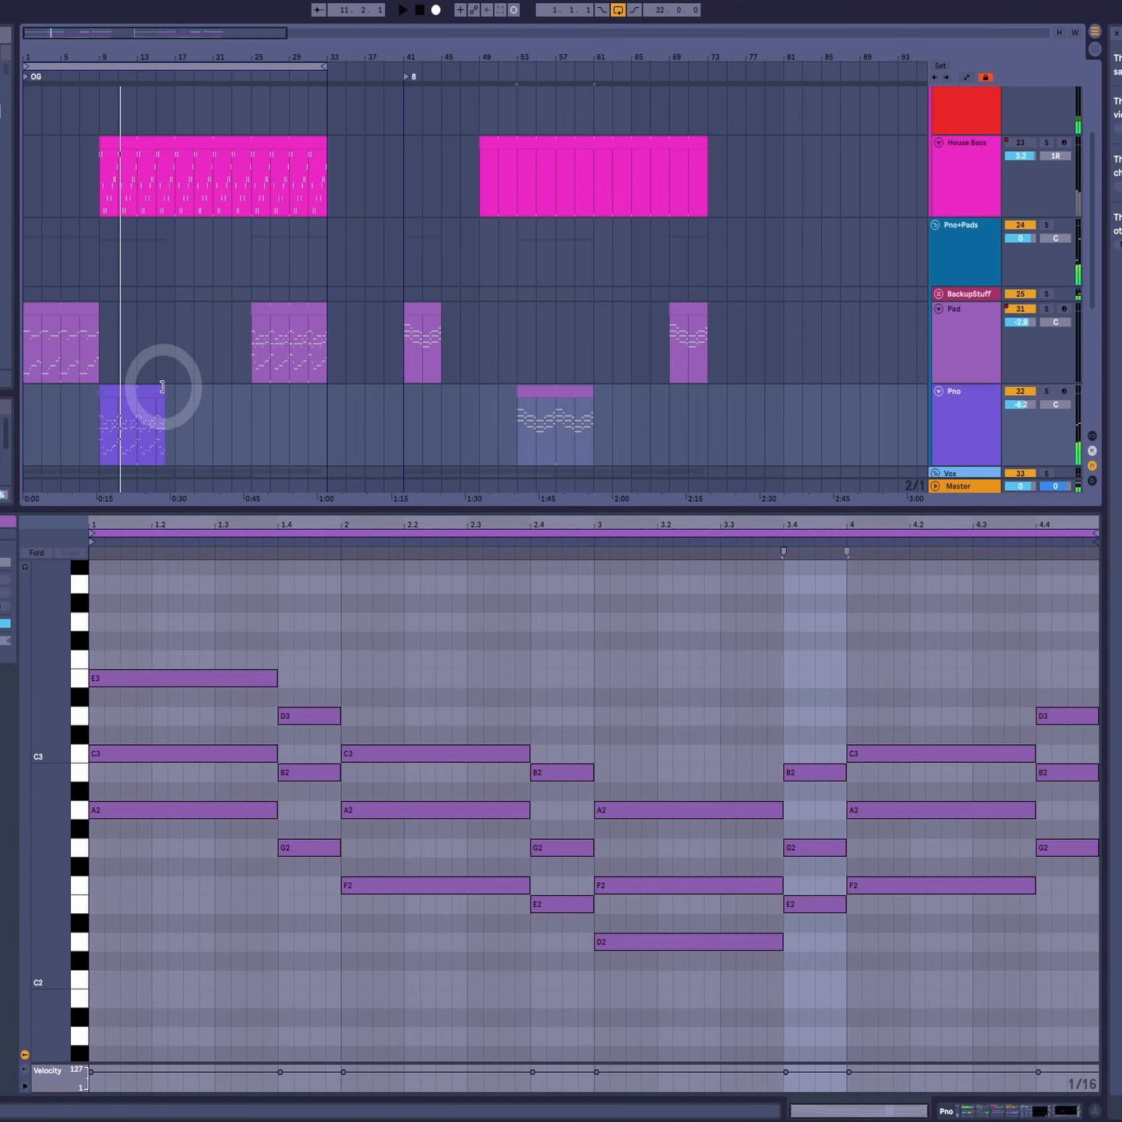
left_click(160, 388)
left_click(551, 388)
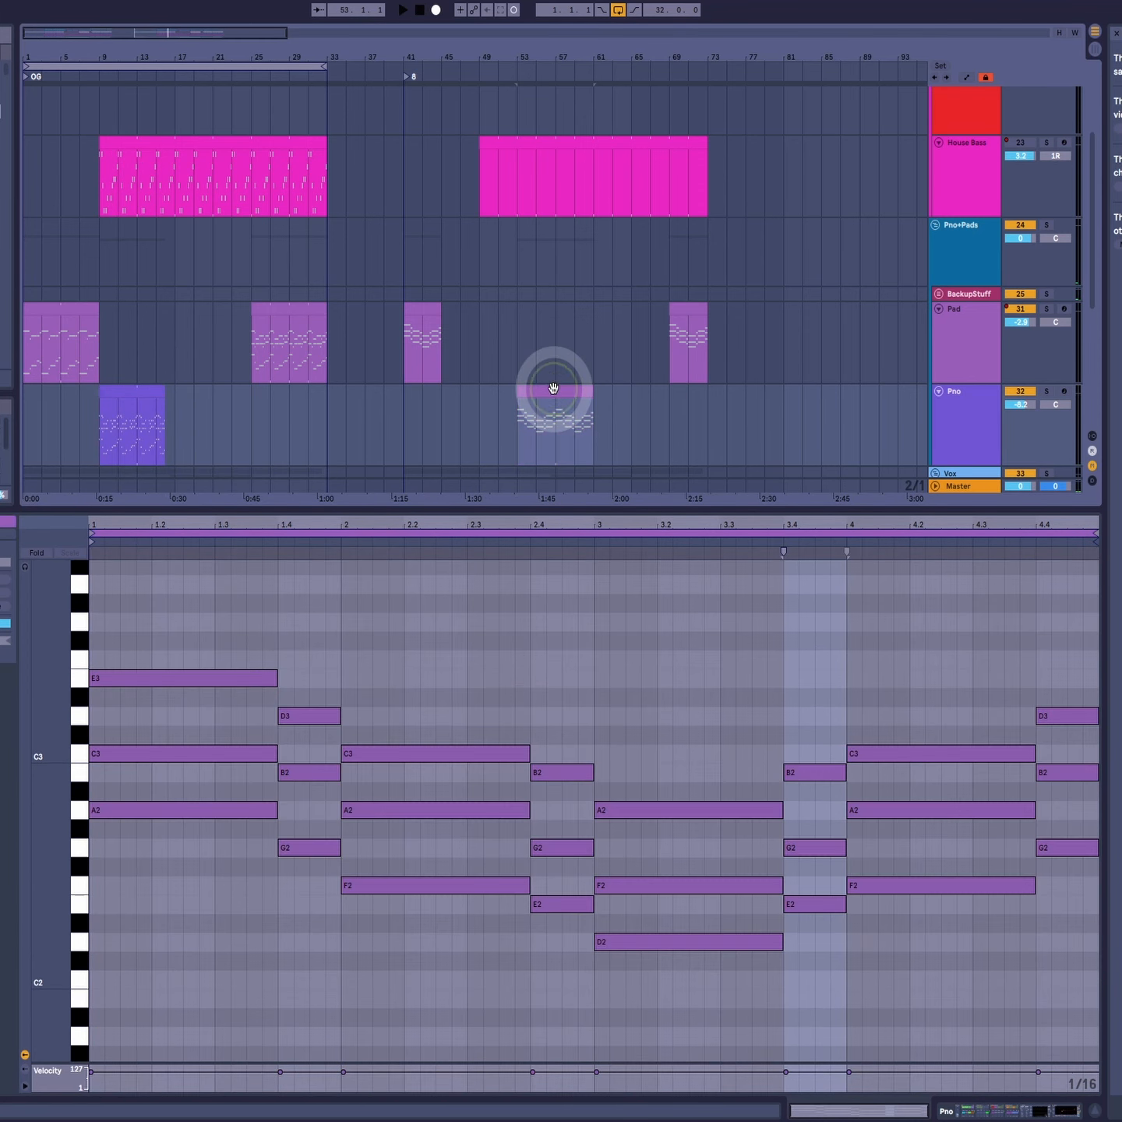
Step: Examine the chords of the Pno clip at bar 53 by selecting them bar by bar
left_click(224, 687)
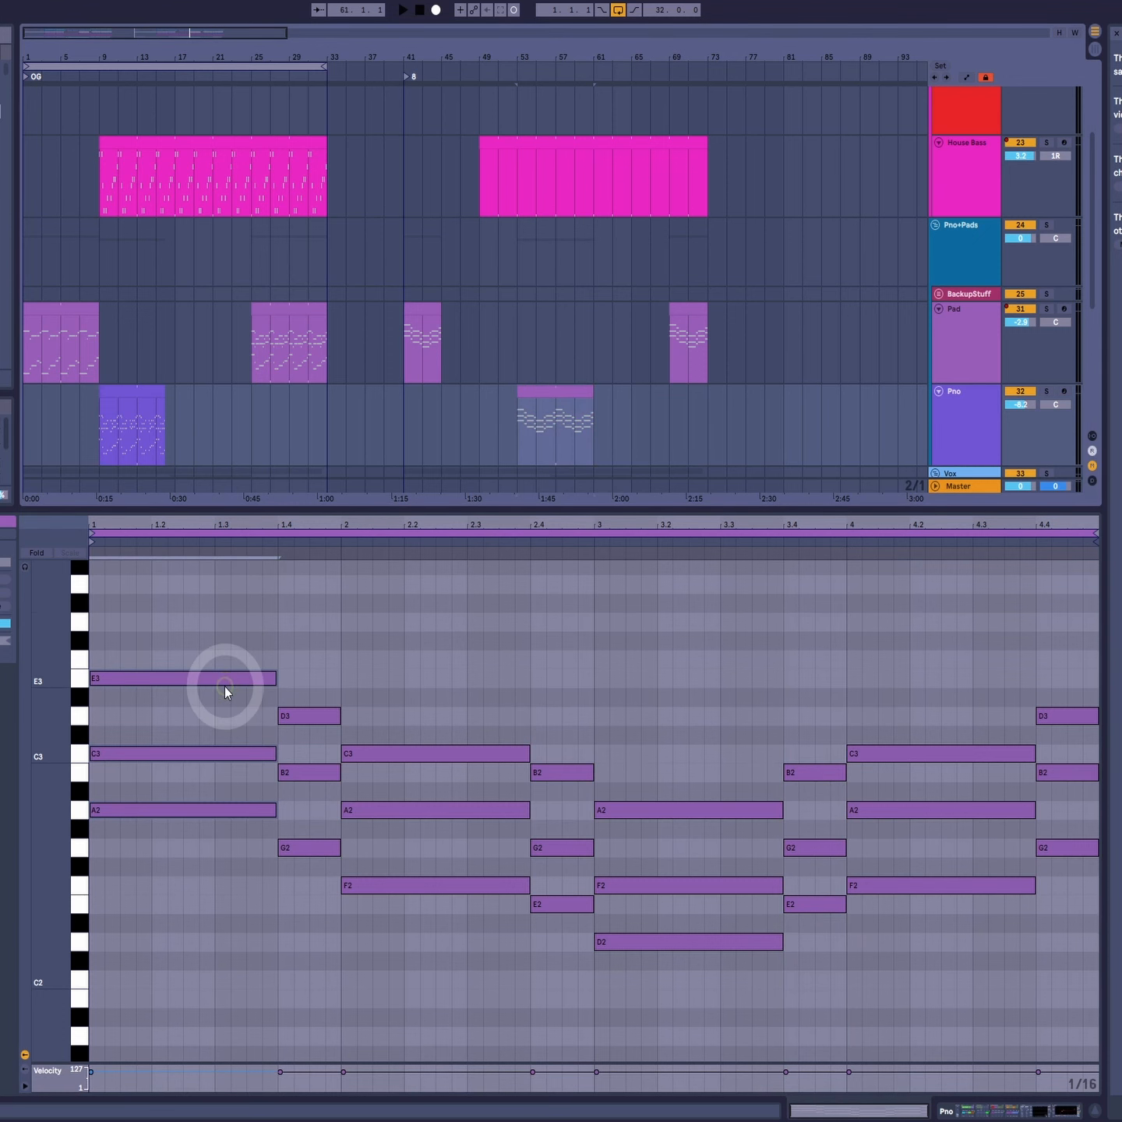
left_click_drag(198, 596, 164, 1016)
left_click_drag(431, 624, 417, 957)
left_click_drag(662, 653, 699, 1040)
left_click_drag(990, 627, 1014, 971)
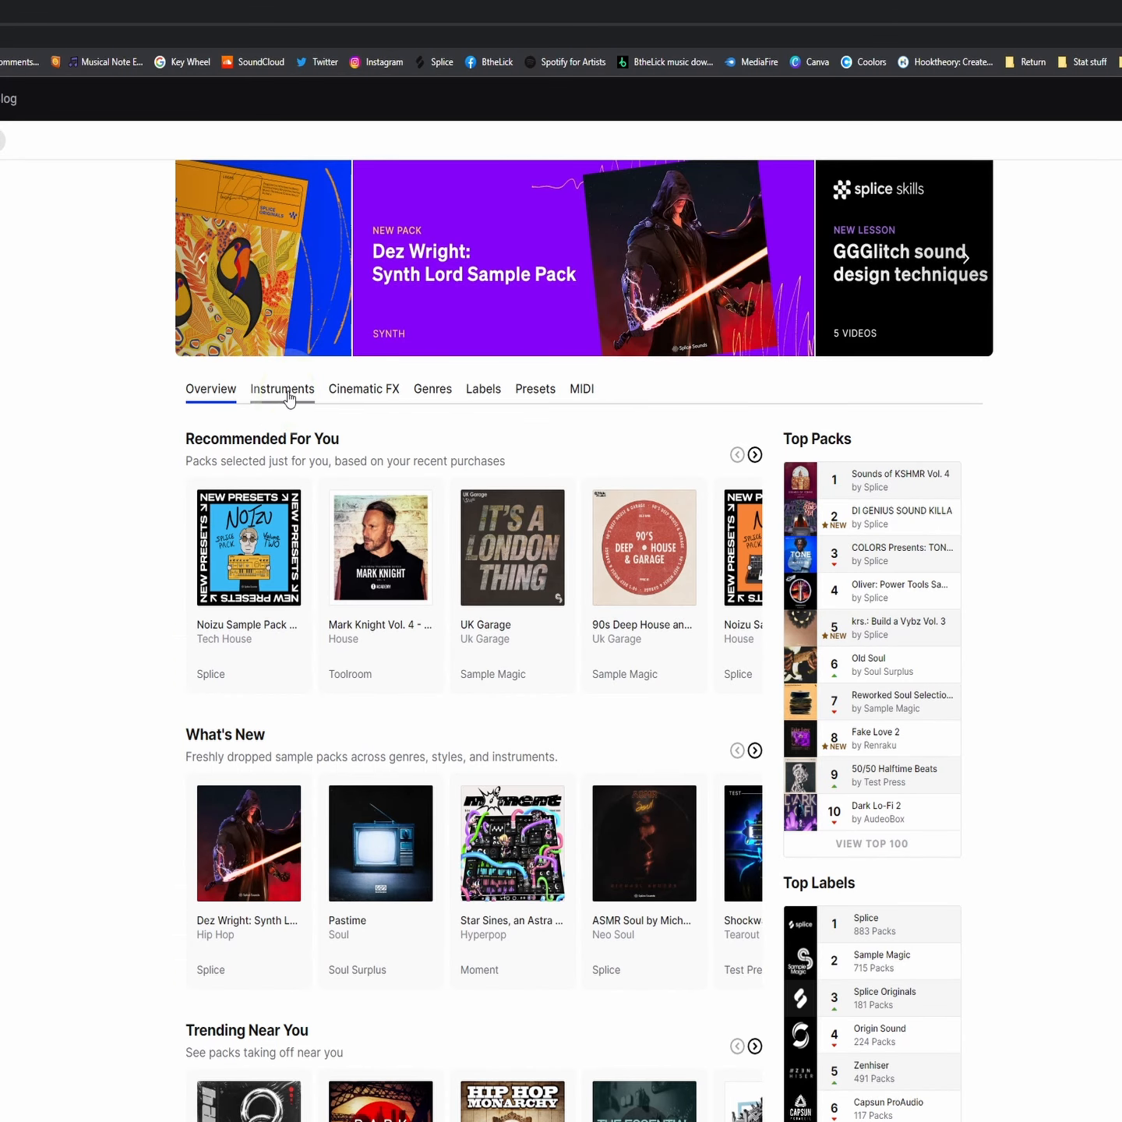
Step: Switch to Splice and list female vocal samples in C minor with a tempo range of 115 to 130 BPM
left_click(284, 389)
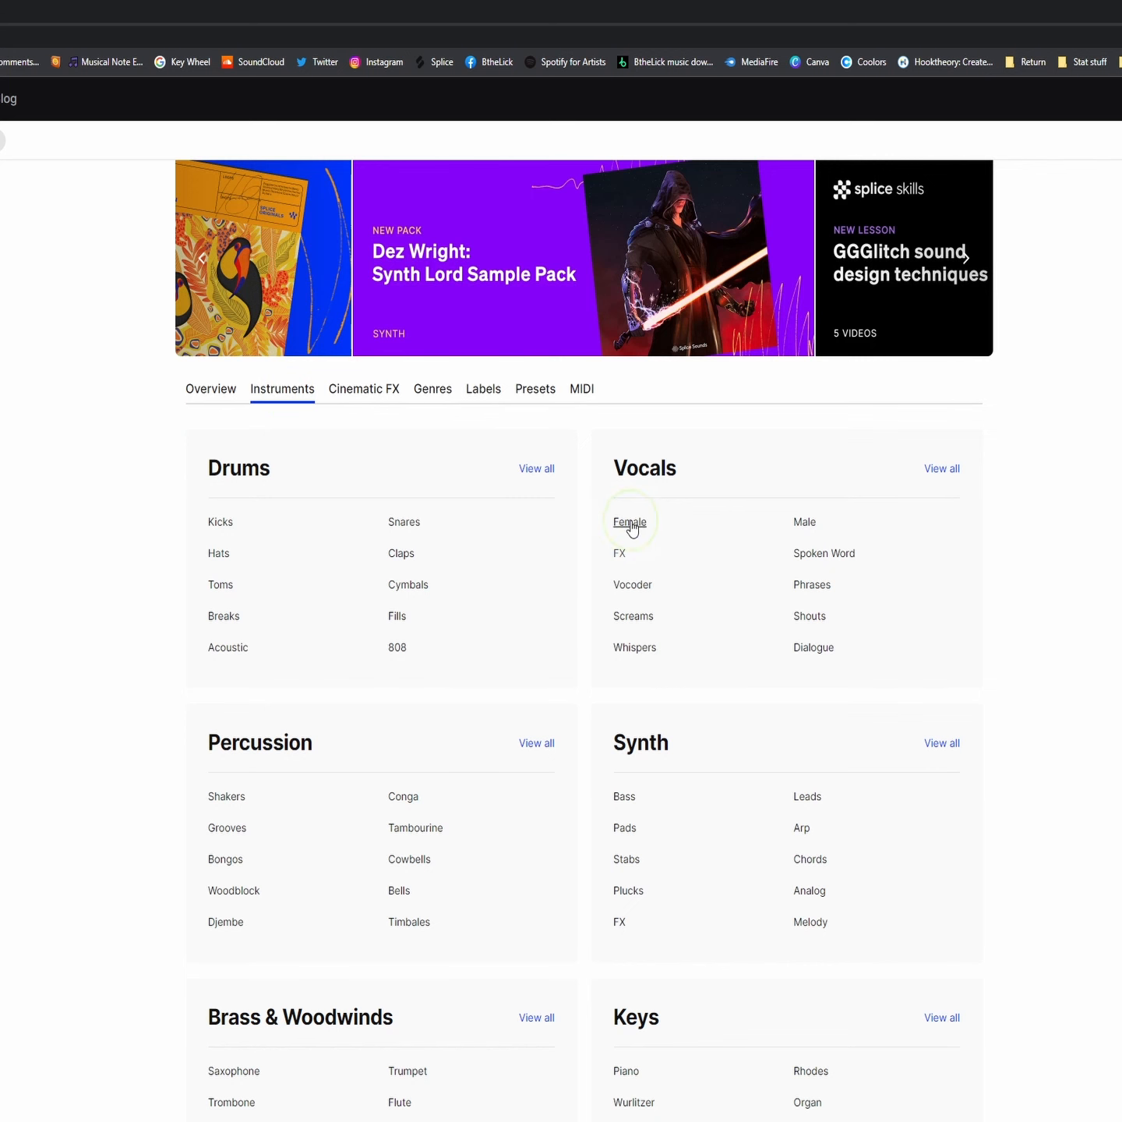
left_click(629, 522)
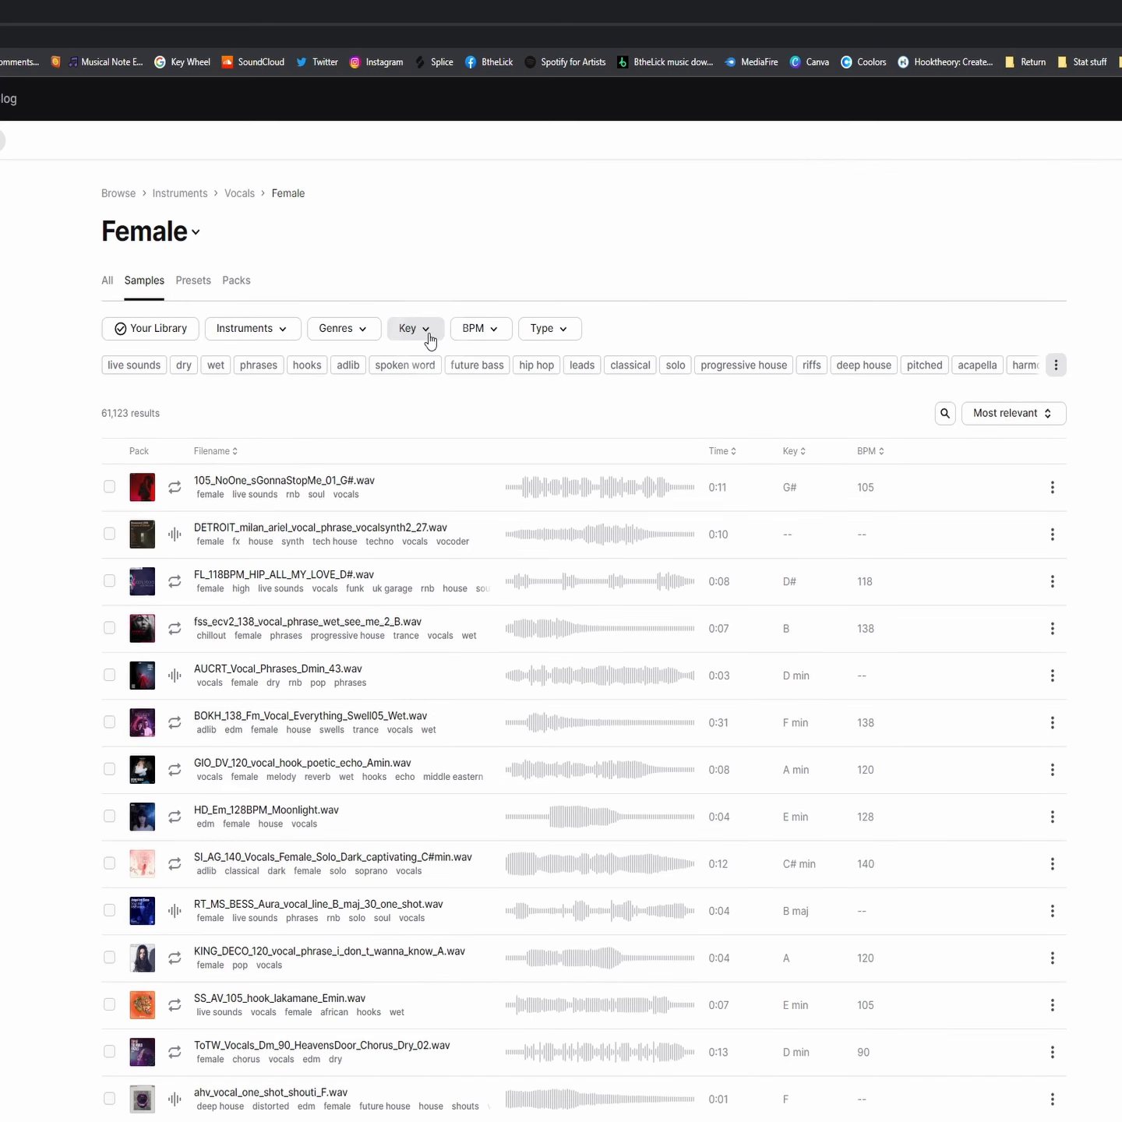
left_click(428, 339)
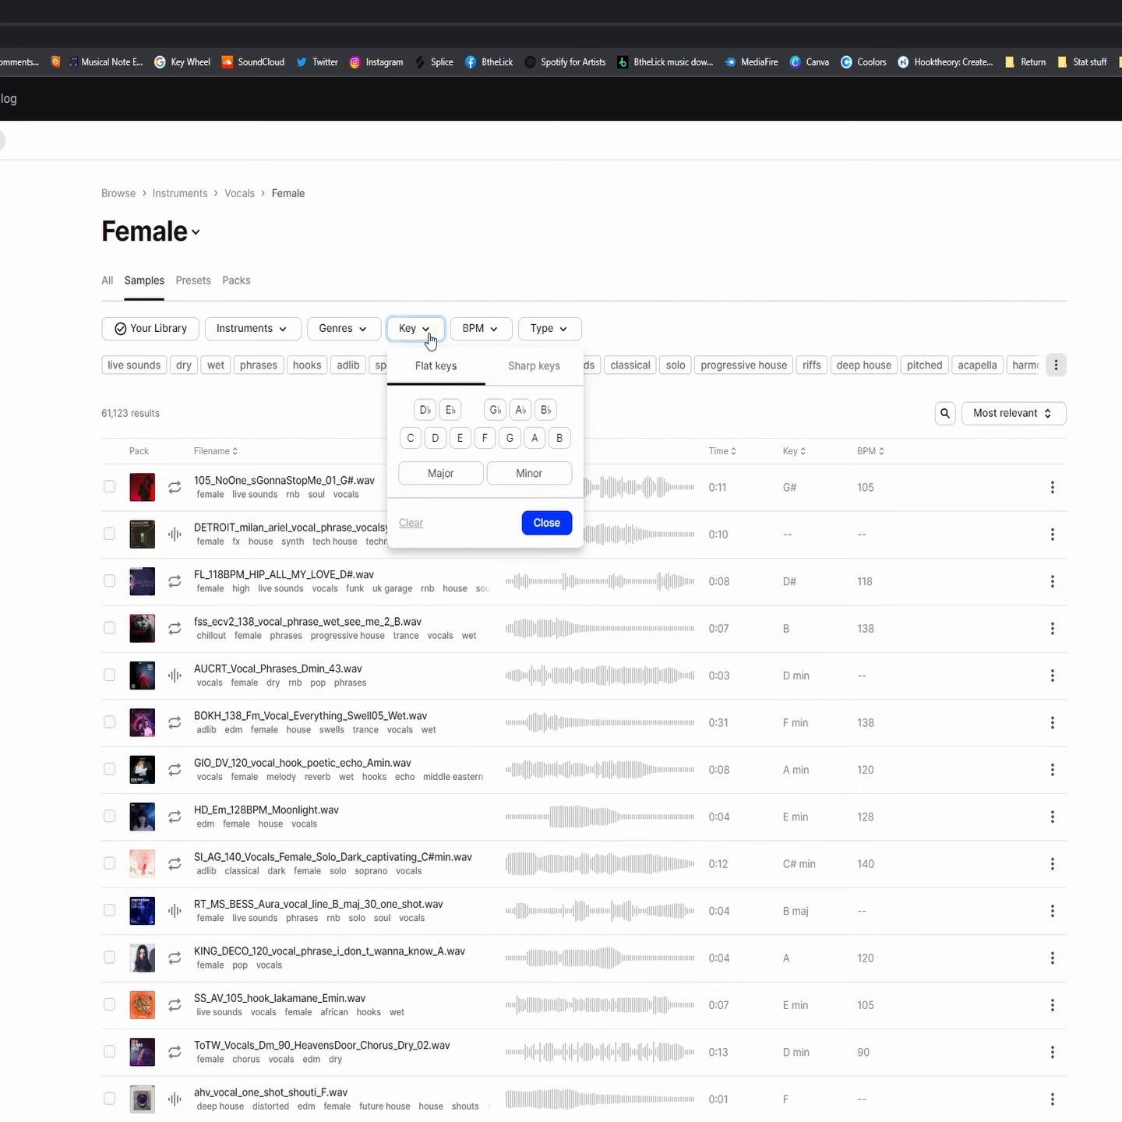
left_click(408, 437)
left_click(516, 473)
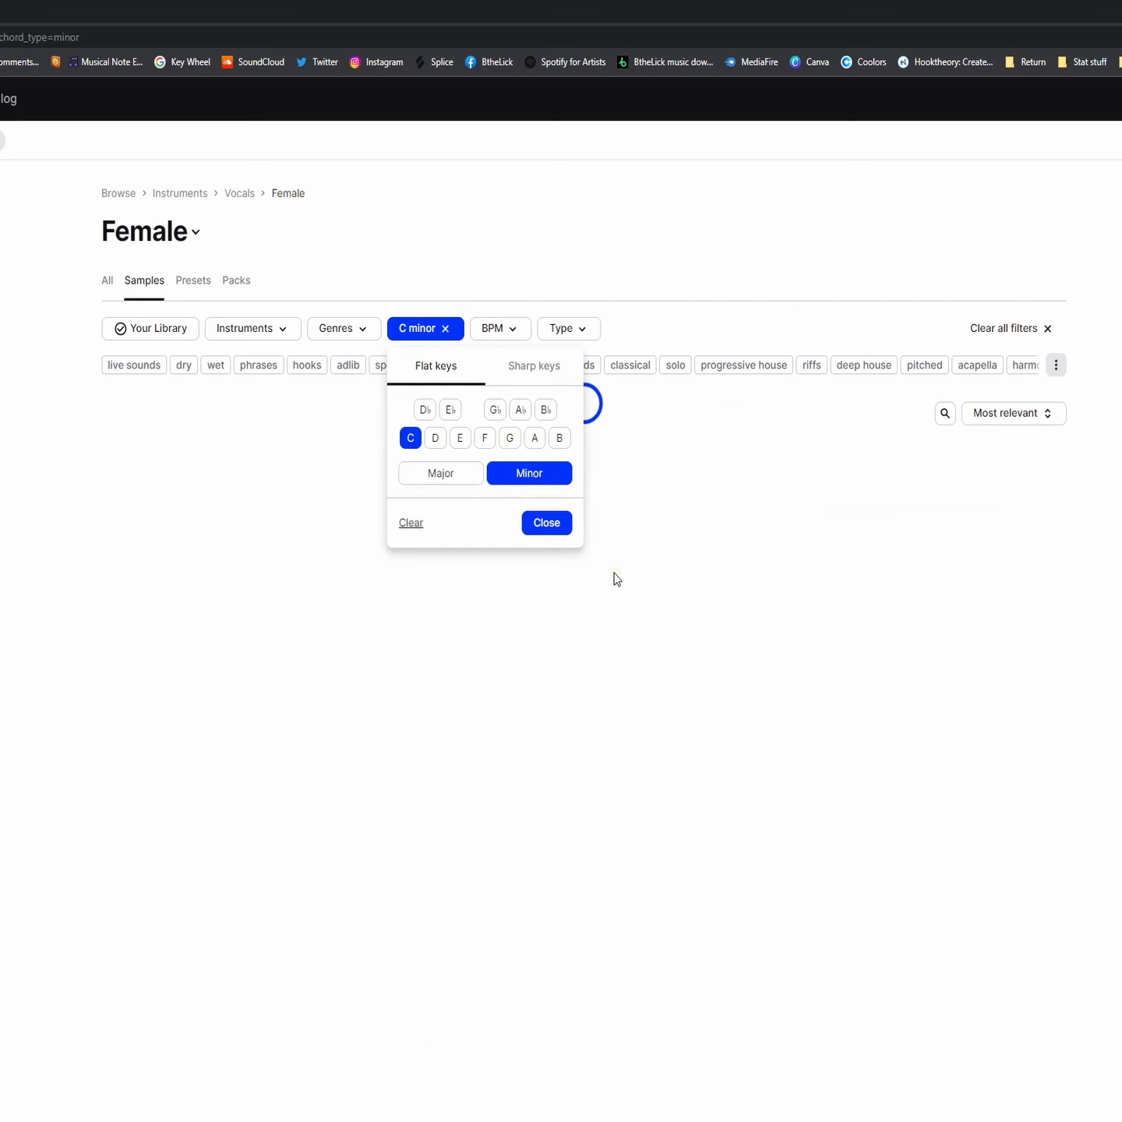
left_click(512, 337)
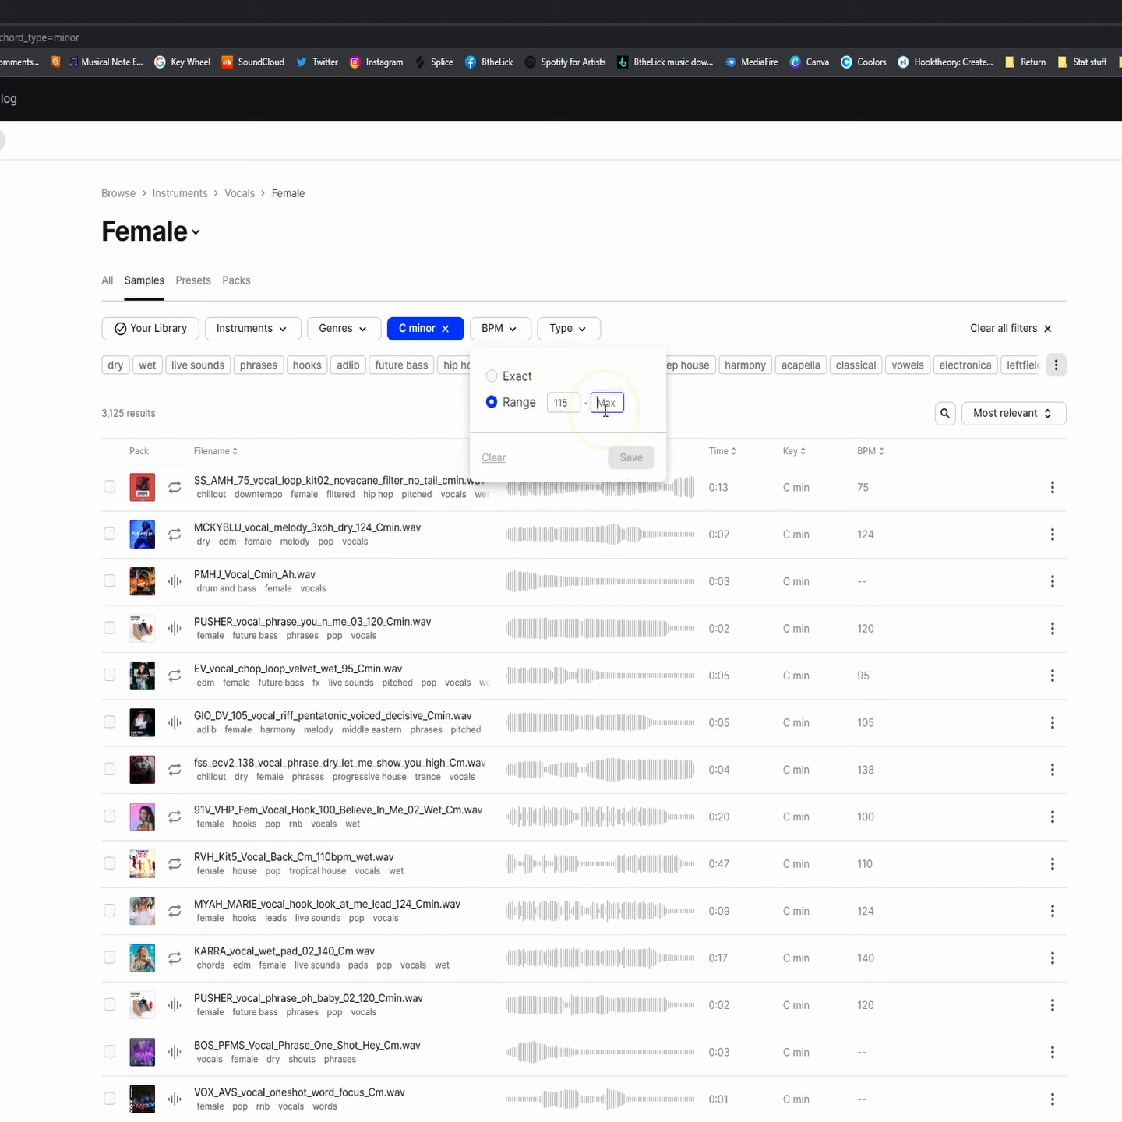
key("Return")
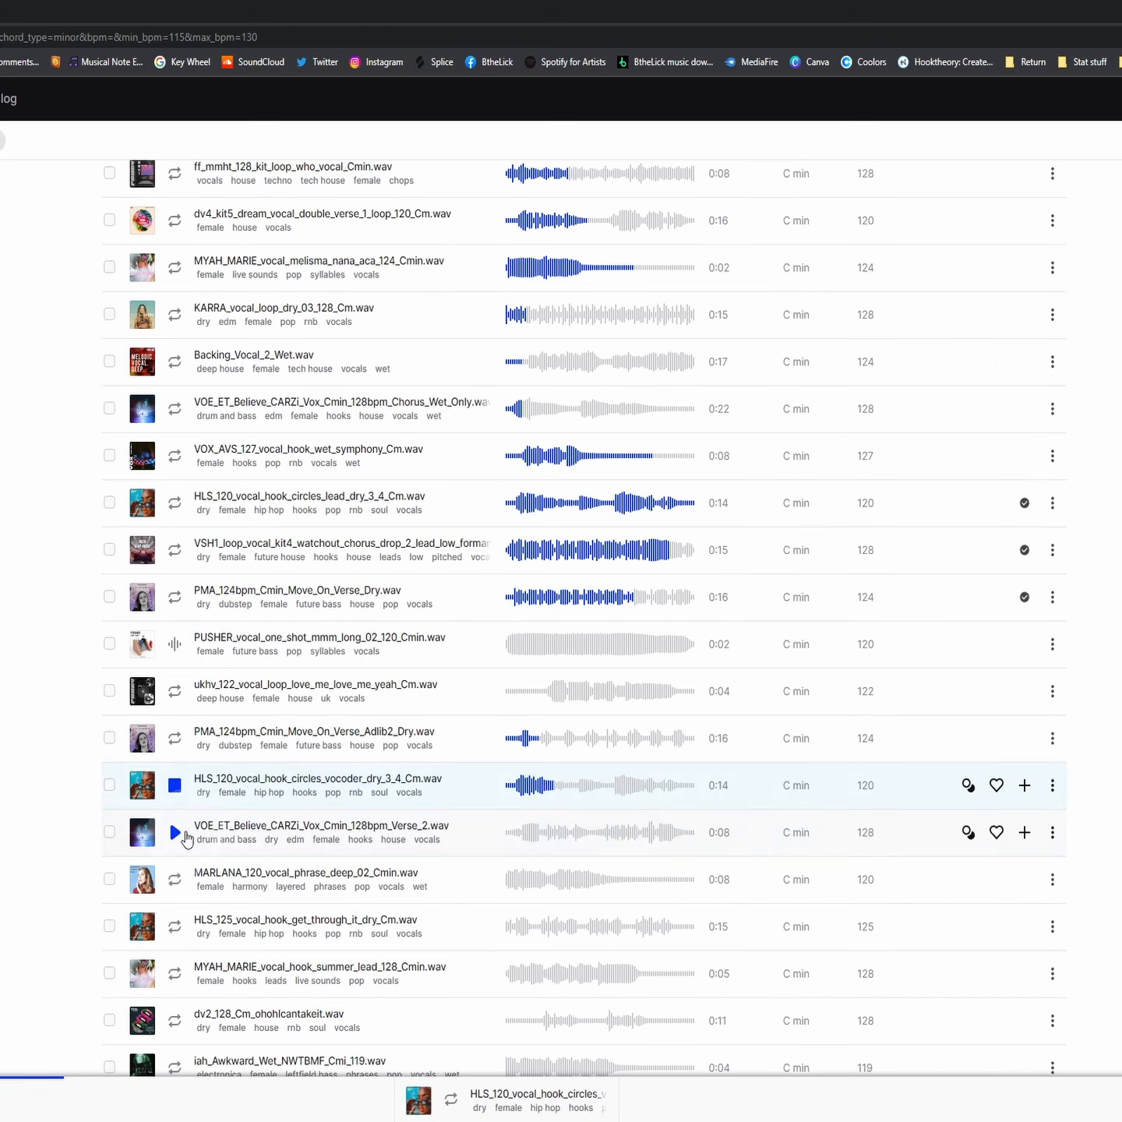
Step: Preview VOE_ET_Believe_CARZi_Vox_Cmin_128bpm_Verse_2.wav and HLS_125_vocal_hook_get_through_it_dry_Cm.wav and add both to the library
left_click(173, 832)
left_click(1024, 831)
left_click(175, 925)
left_click(1025, 926)
Step: Preview three more vocals further down the list and add VSH1_loop_vocal_kit4_watchout_intro_double_dry_128_c_minor to the library
scroll(663, 856, "down", 2)
left_click(174, 816)
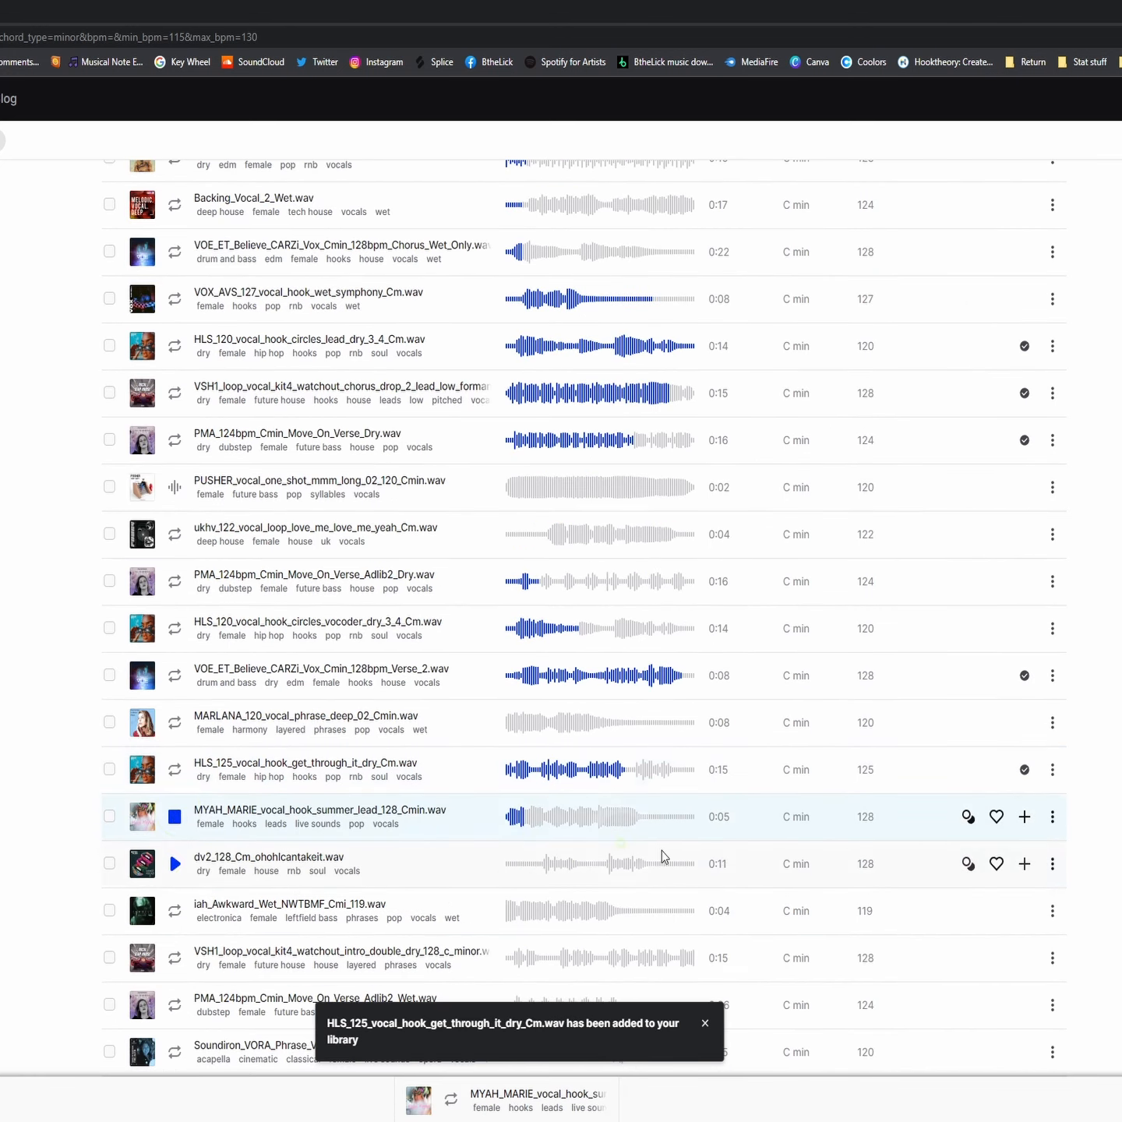
scroll(663, 856, "down", 2)
left_click(175, 801)
left_click(1024, 803)
left_click(175, 848)
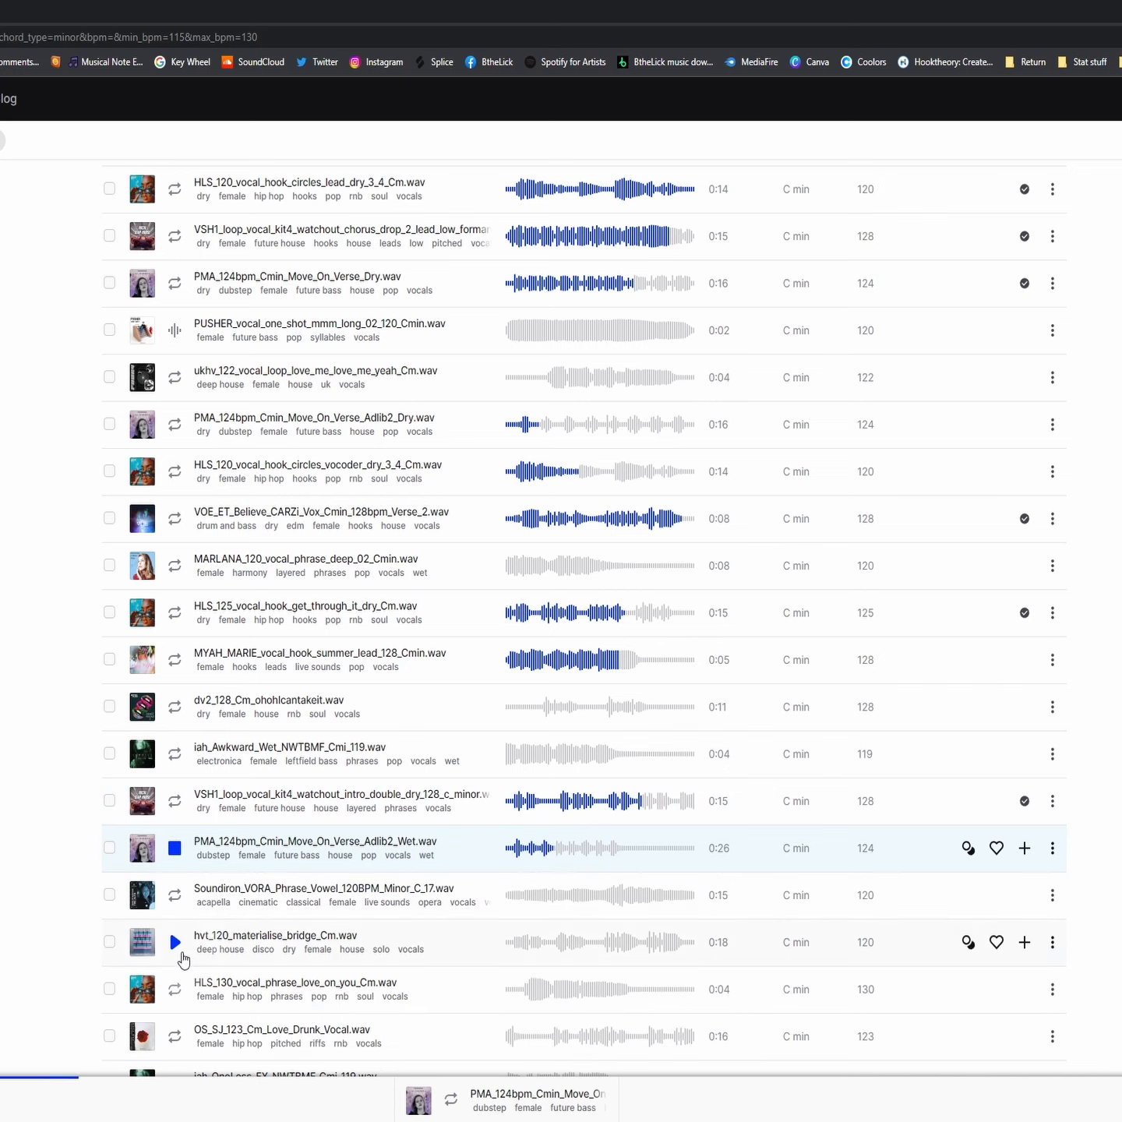
Step: Preview the six vocals from OS_SJ_123_Cm_Love_Drunk_Vocal.wav through Kit2_Drop_Vocal_Chops_WET_NO_SC_126_C_minor.wav
scroll(179, 810, "down", 3)
left_click(177, 804)
left_click(183, 853)
left_click(174, 893)
left_click(175, 942)
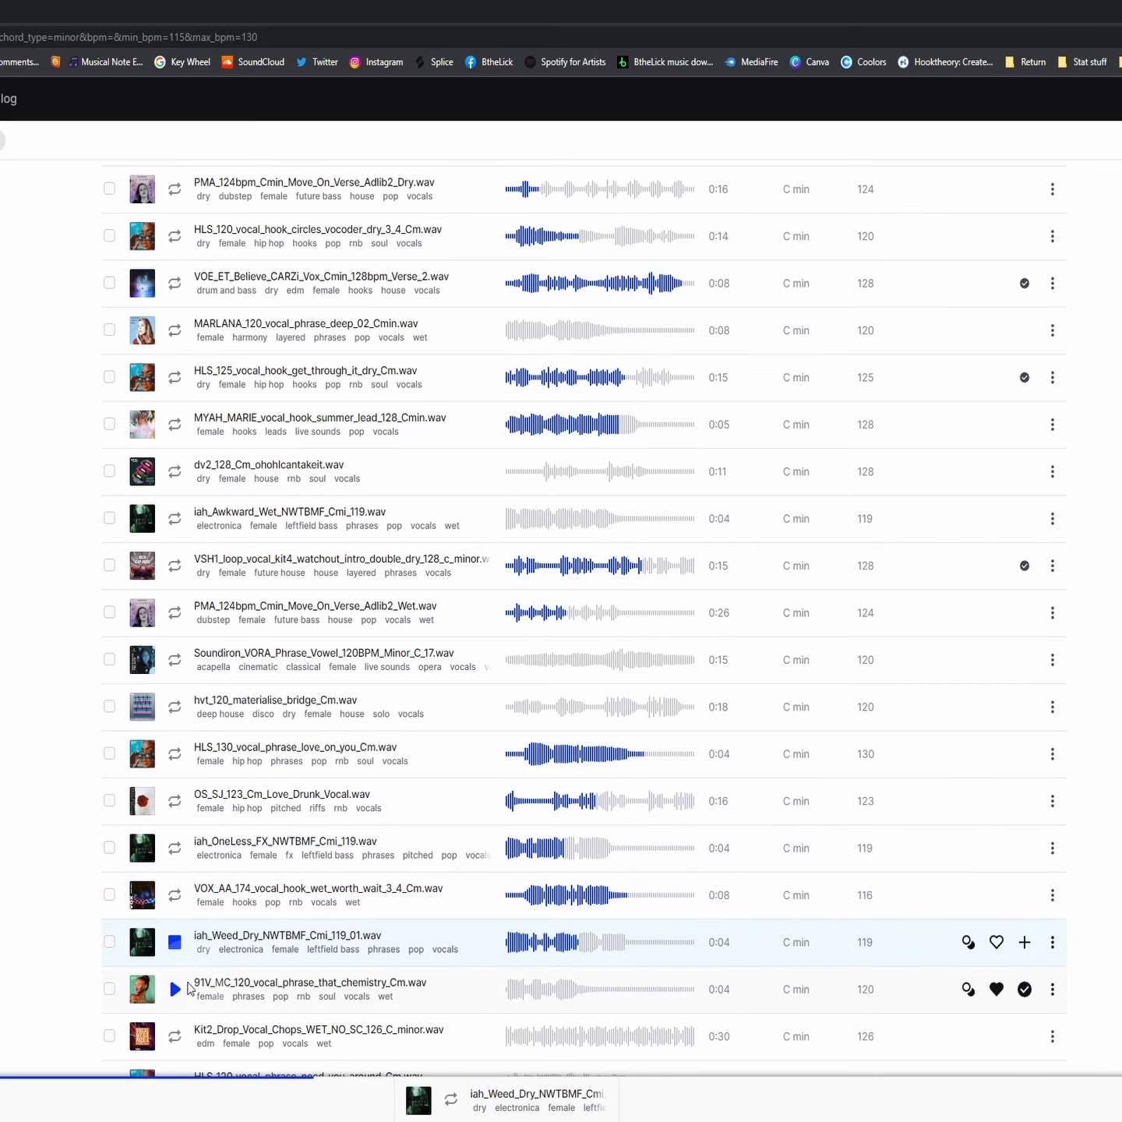
left_click(174, 989)
left_click(174, 1036)
Step: Preview the vocals from HLS_120_vocal_phrase_need_you_around_Cm.wav downward and add VOX_CHARLIEMCCLEAN_125_vocal_hook_wet_meant_to_be_Cm.wav to the library
scroll(174, 1036, "down", 6)
left_click(175, 606)
left_click(169, 654)
left_click(175, 700)
left_click(174, 746)
left_click(174, 795)
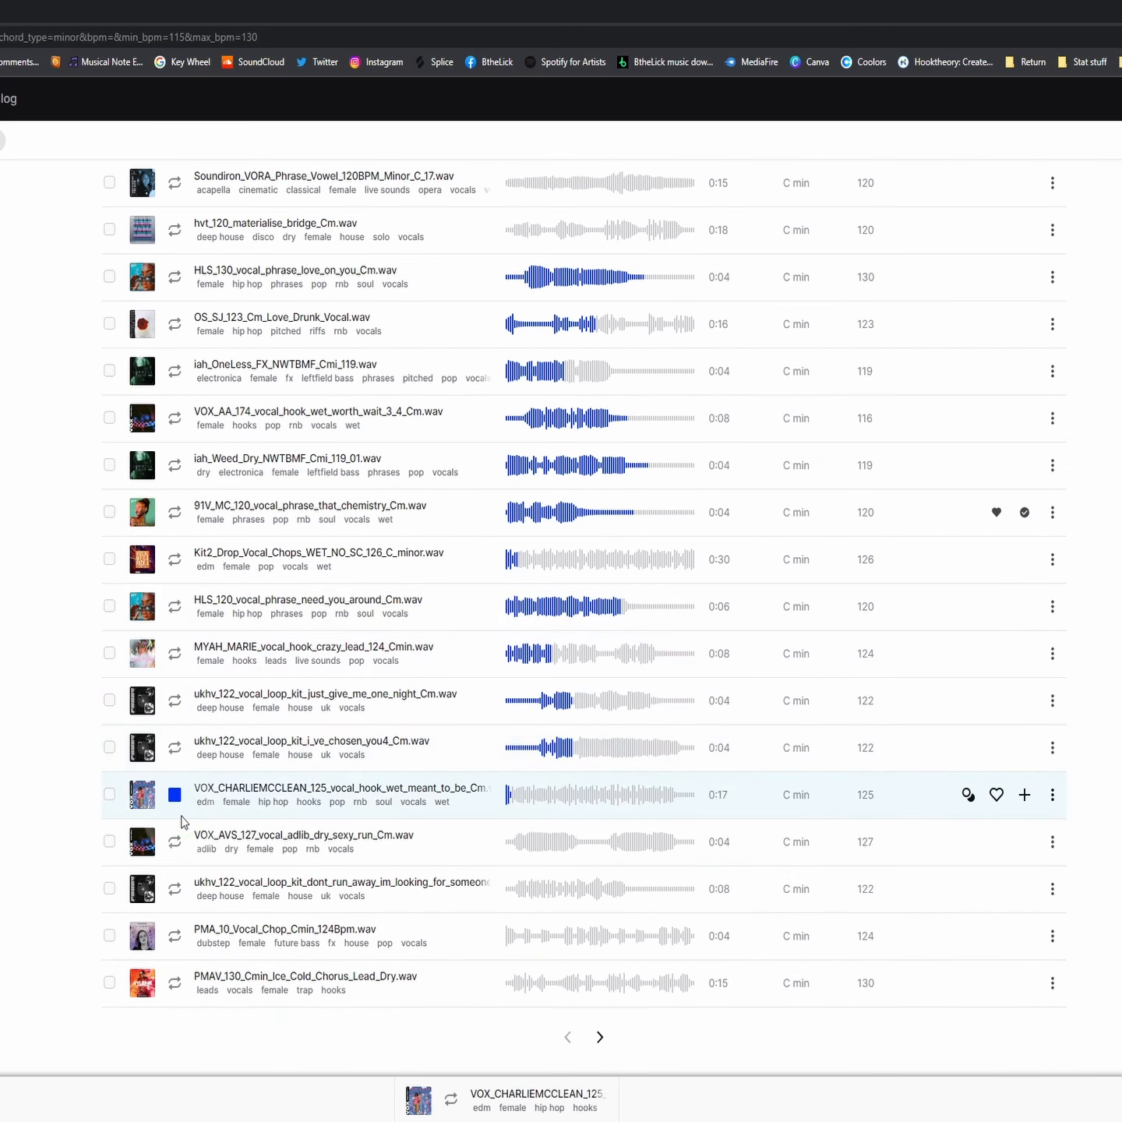
left_click(1024, 795)
Step: Audition the list's last vocals, adding ukhv_122_vocal_loop_kit_dont_run_away_im_looking_for_someone_to_love_me_Cm.wav, and also add hvt_120_materialise_bridge_Cm.wav
left_click(175, 888)
left_click(1025, 888)
left_click(175, 935)
left_click(175, 983)
scroll(175, 982, "up", 5)
left_click(174, 622)
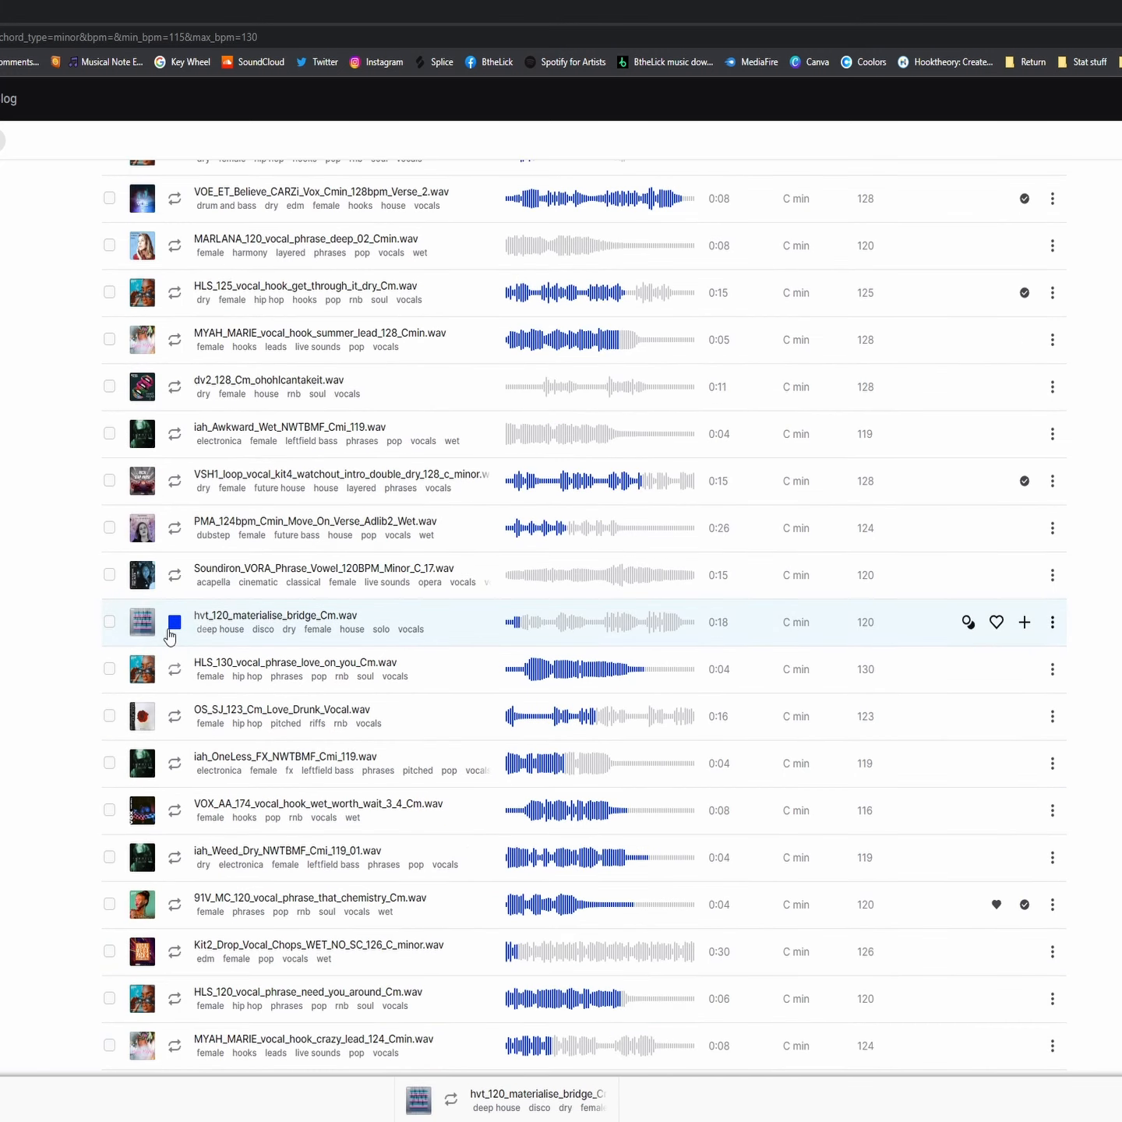
left_click(1025, 621)
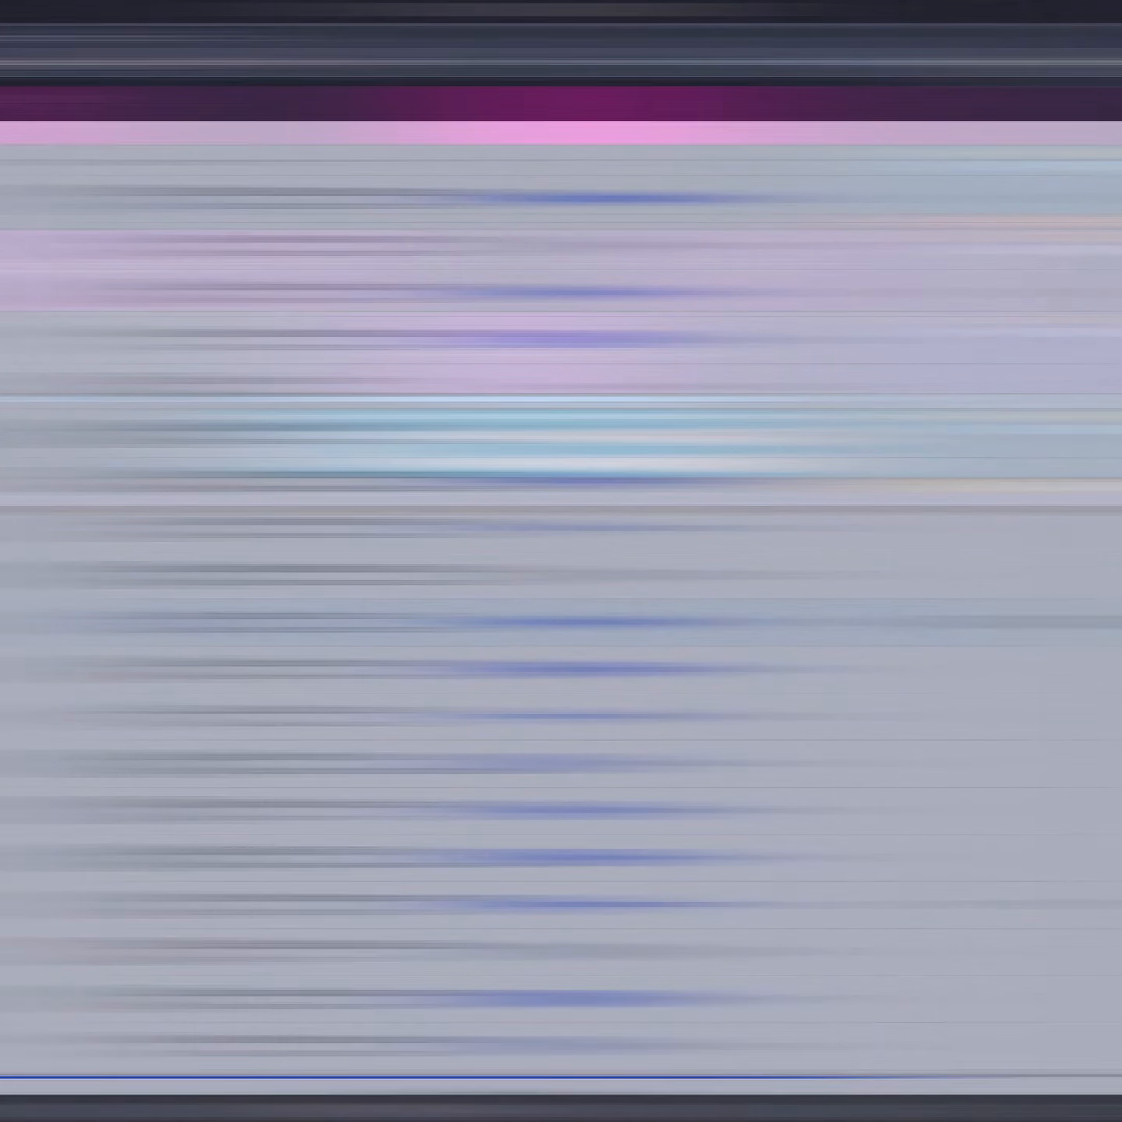
Step: Switch to Ableton Live and examine the Pad chord clip at bar 41 alongside the vocal clips at bars 41 and 65
left_click(260, 345)
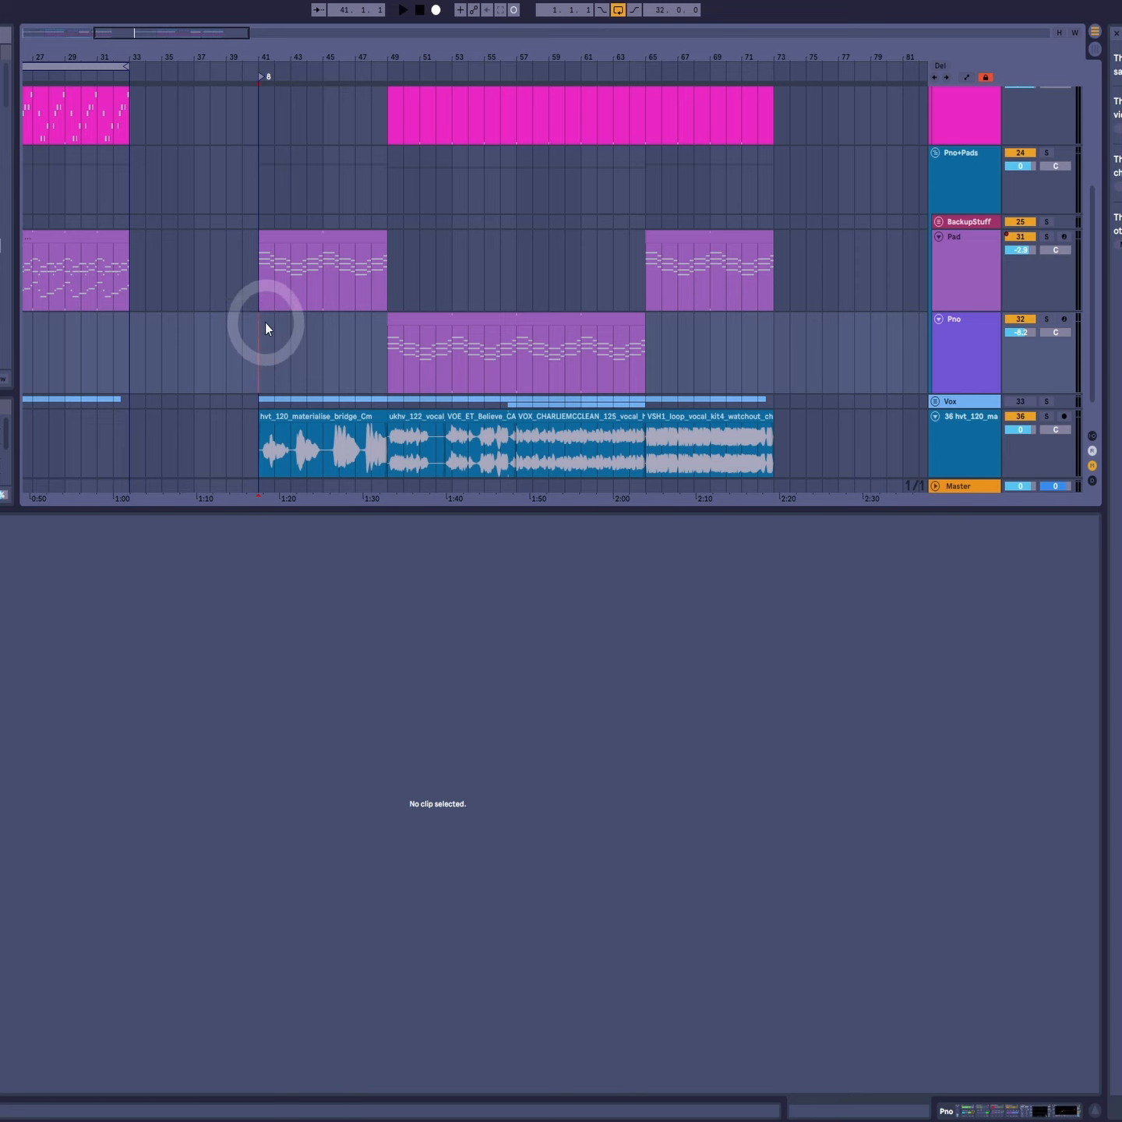
left_click(311, 233)
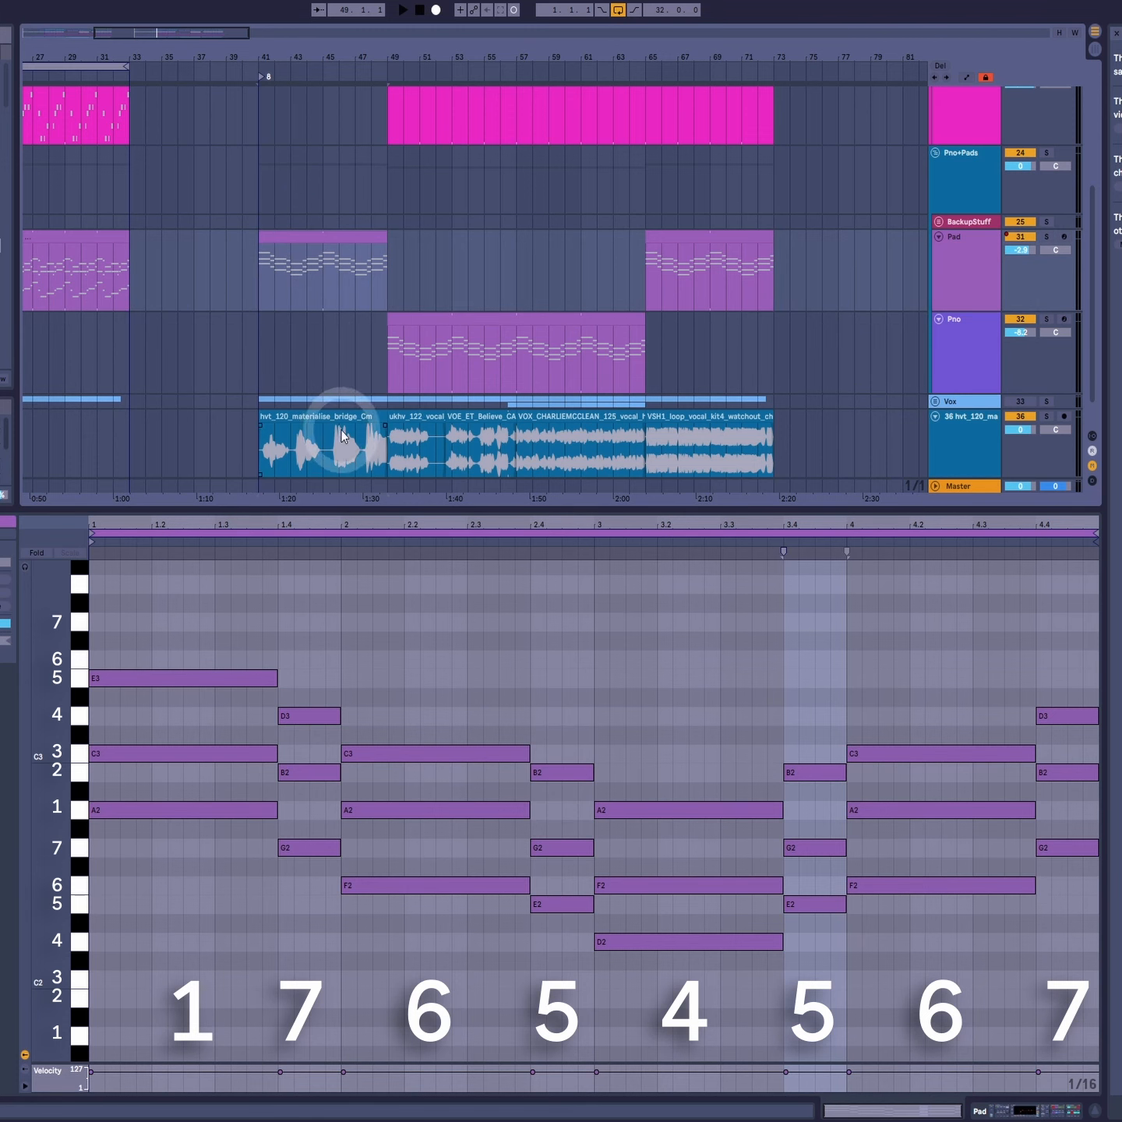
left_click(658, 416)
left_click(324, 416)
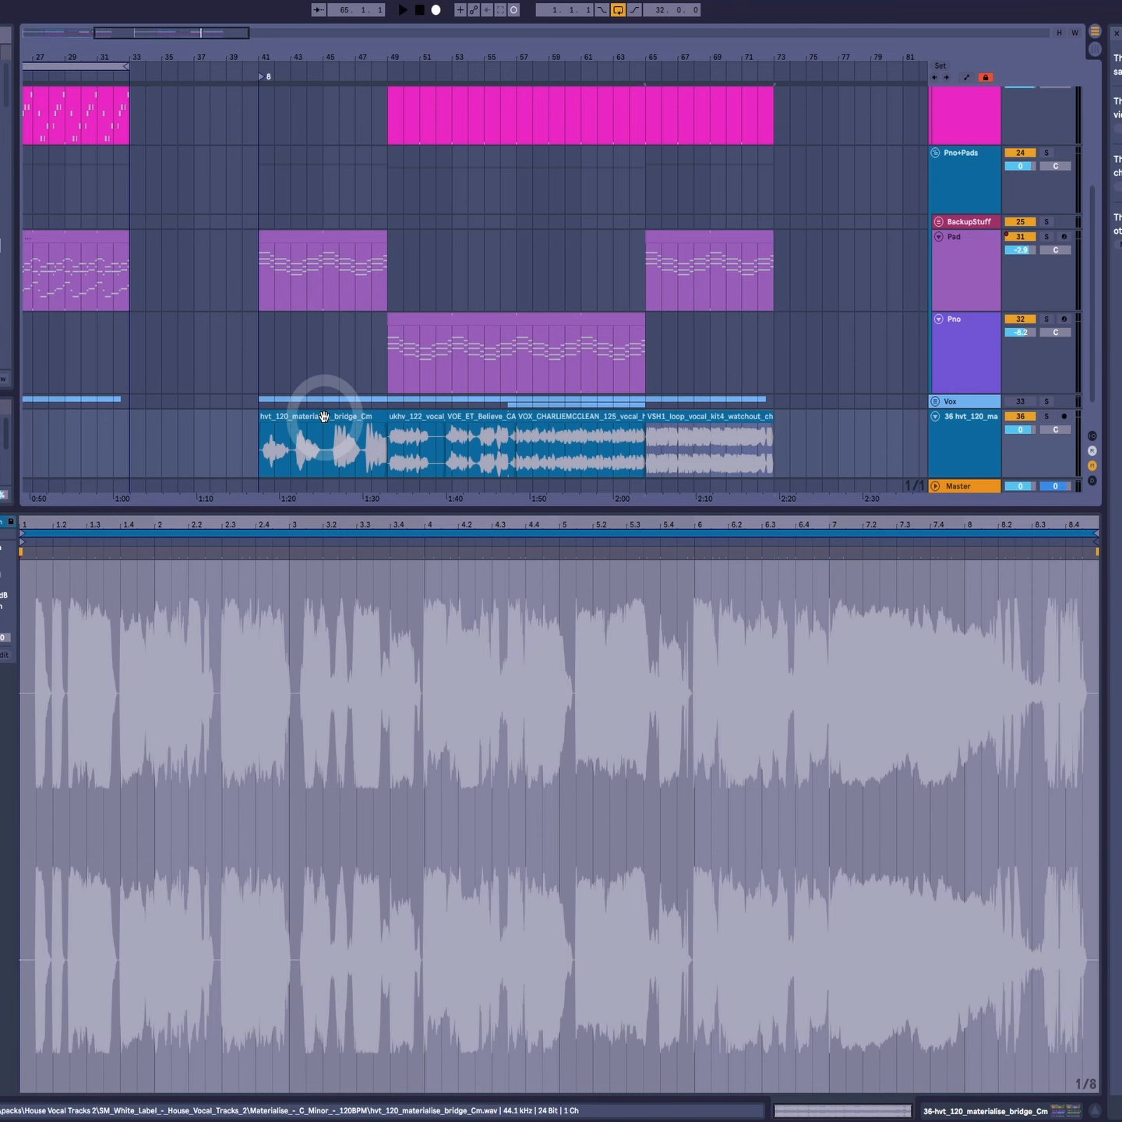
left_click(324, 416)
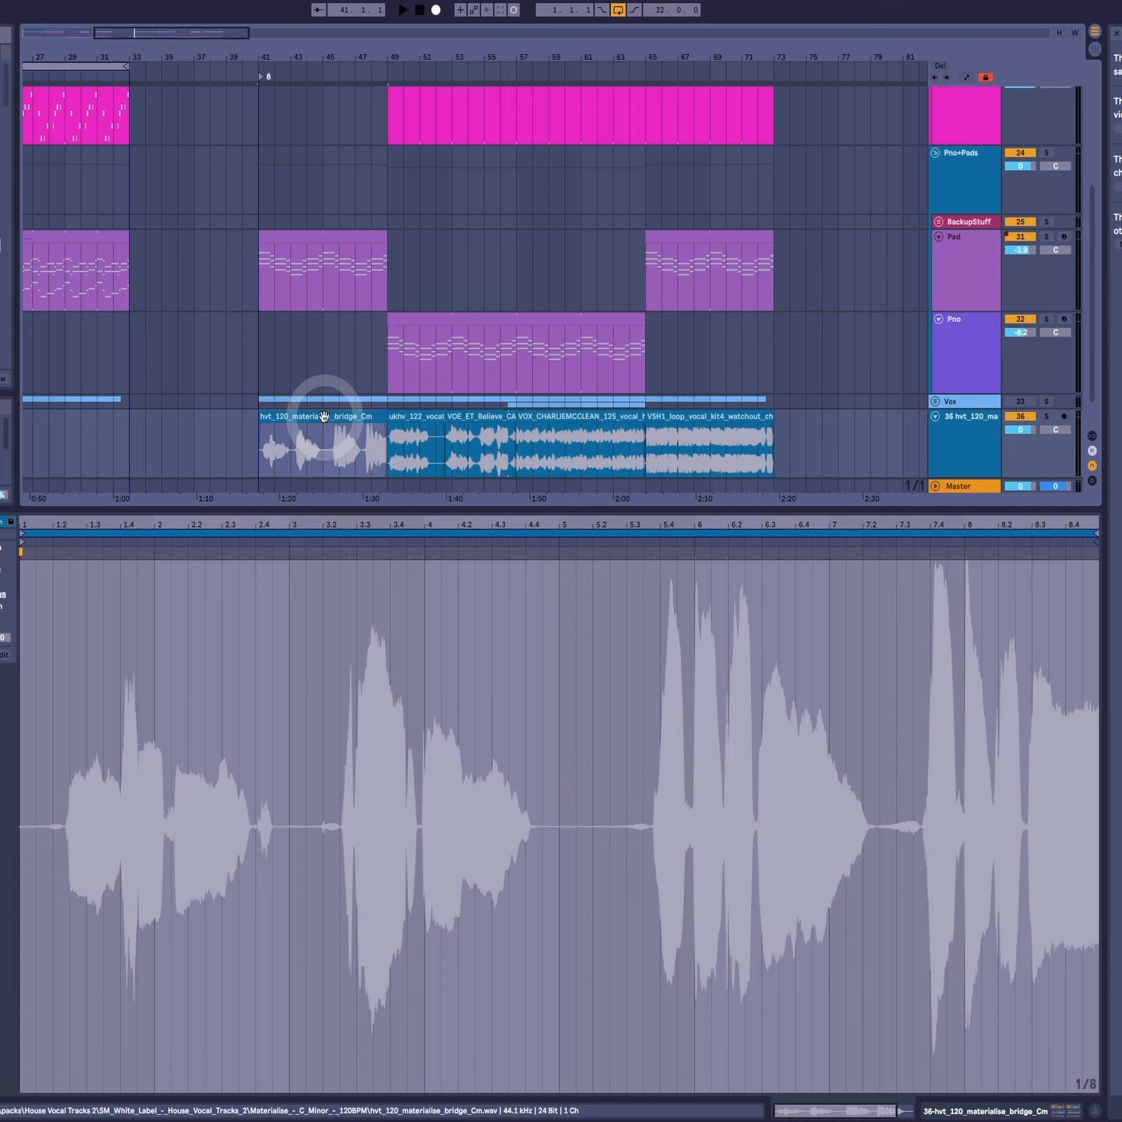
left_click(358, 244)
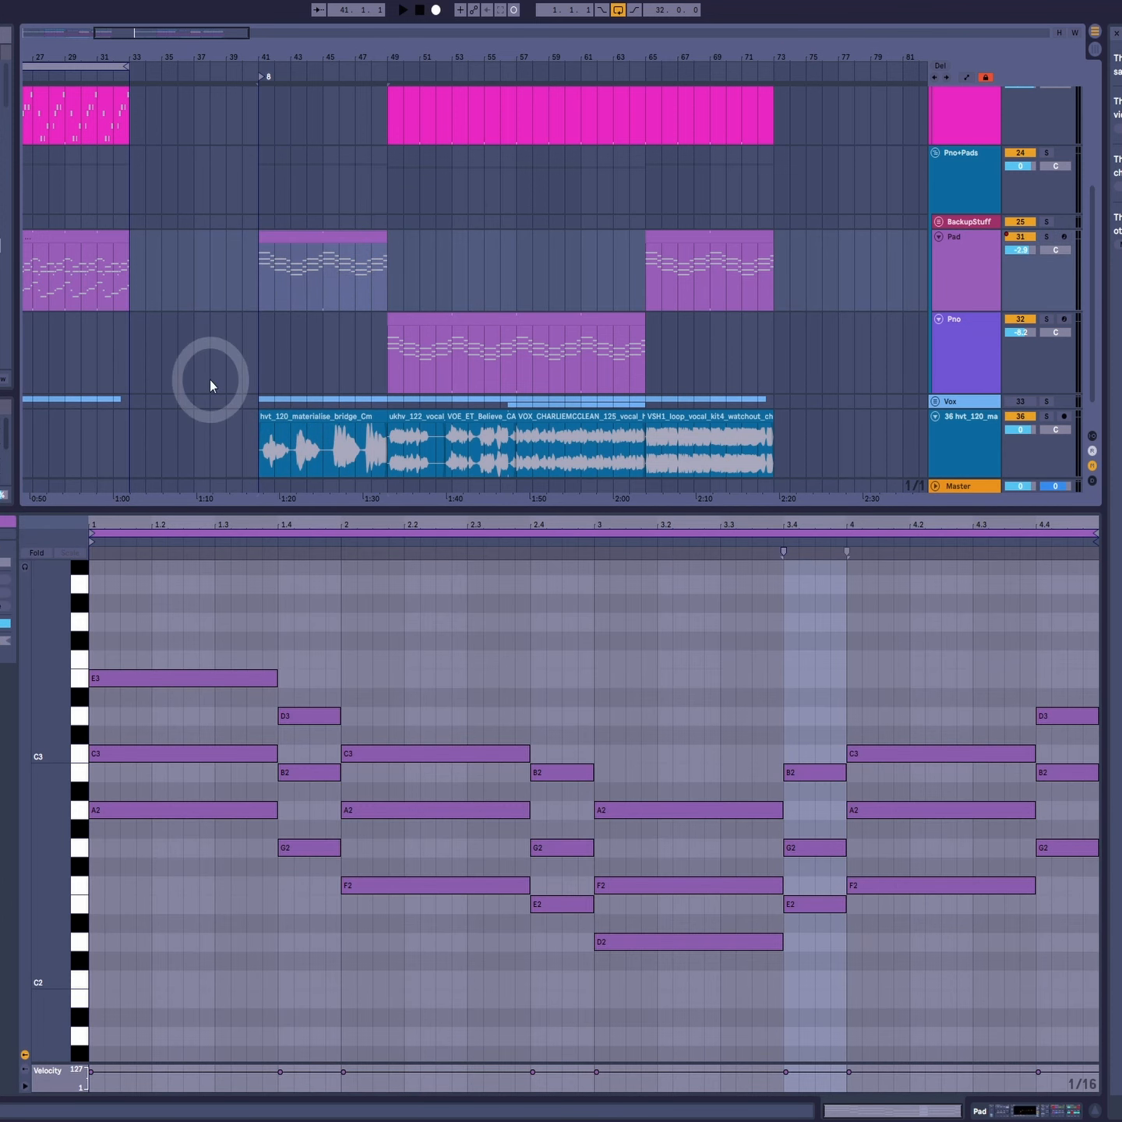
left_click(289, 424)
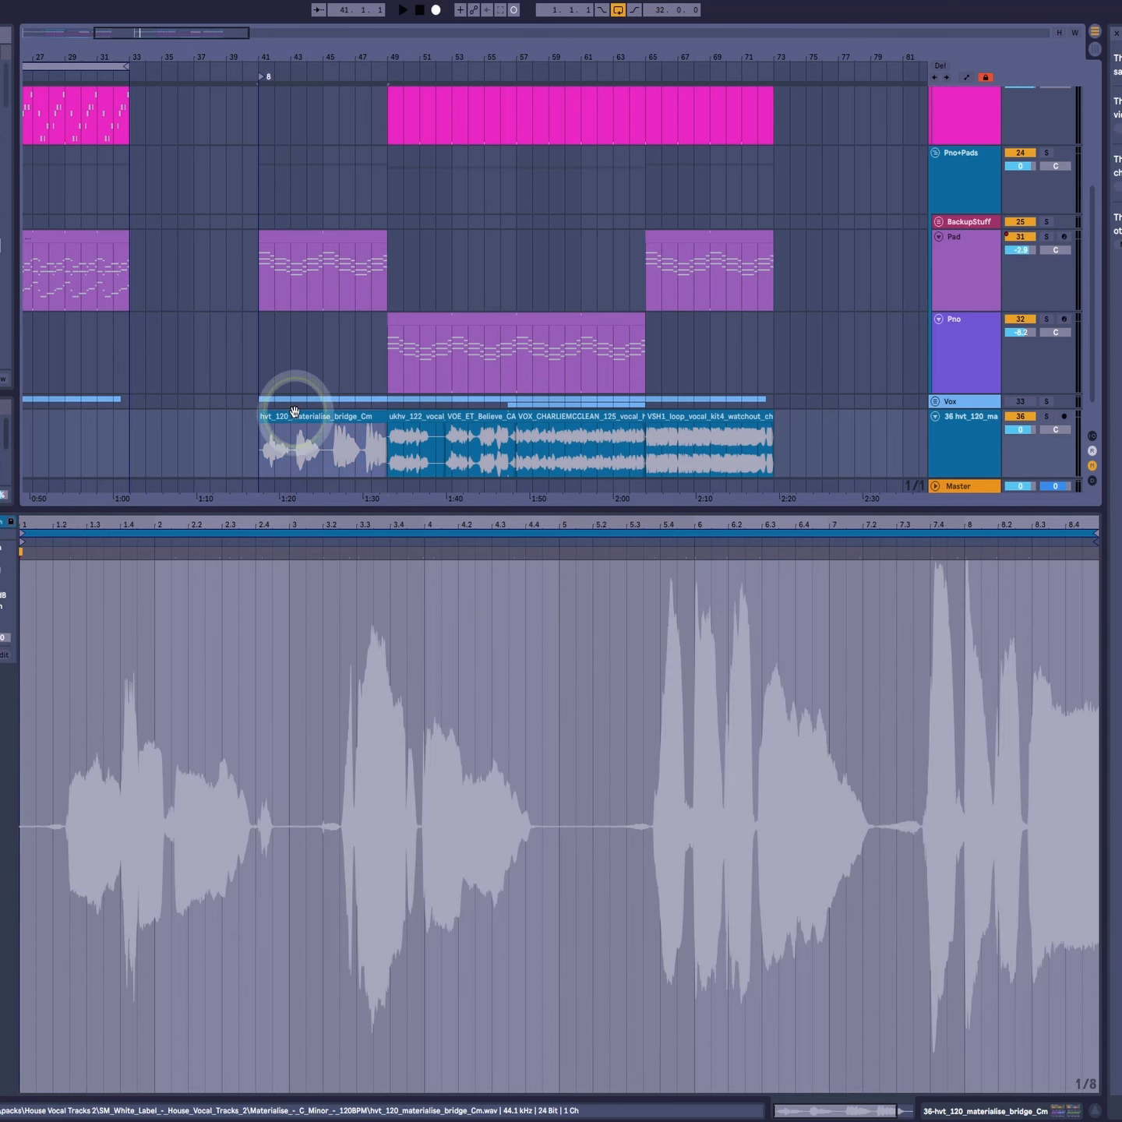
Step: Play the Pad chords and vocals from bar 41 and slightly raise the gain of the hvt_120_materialise_bridge_Cm clip
left_click(311, 238)
key("space")
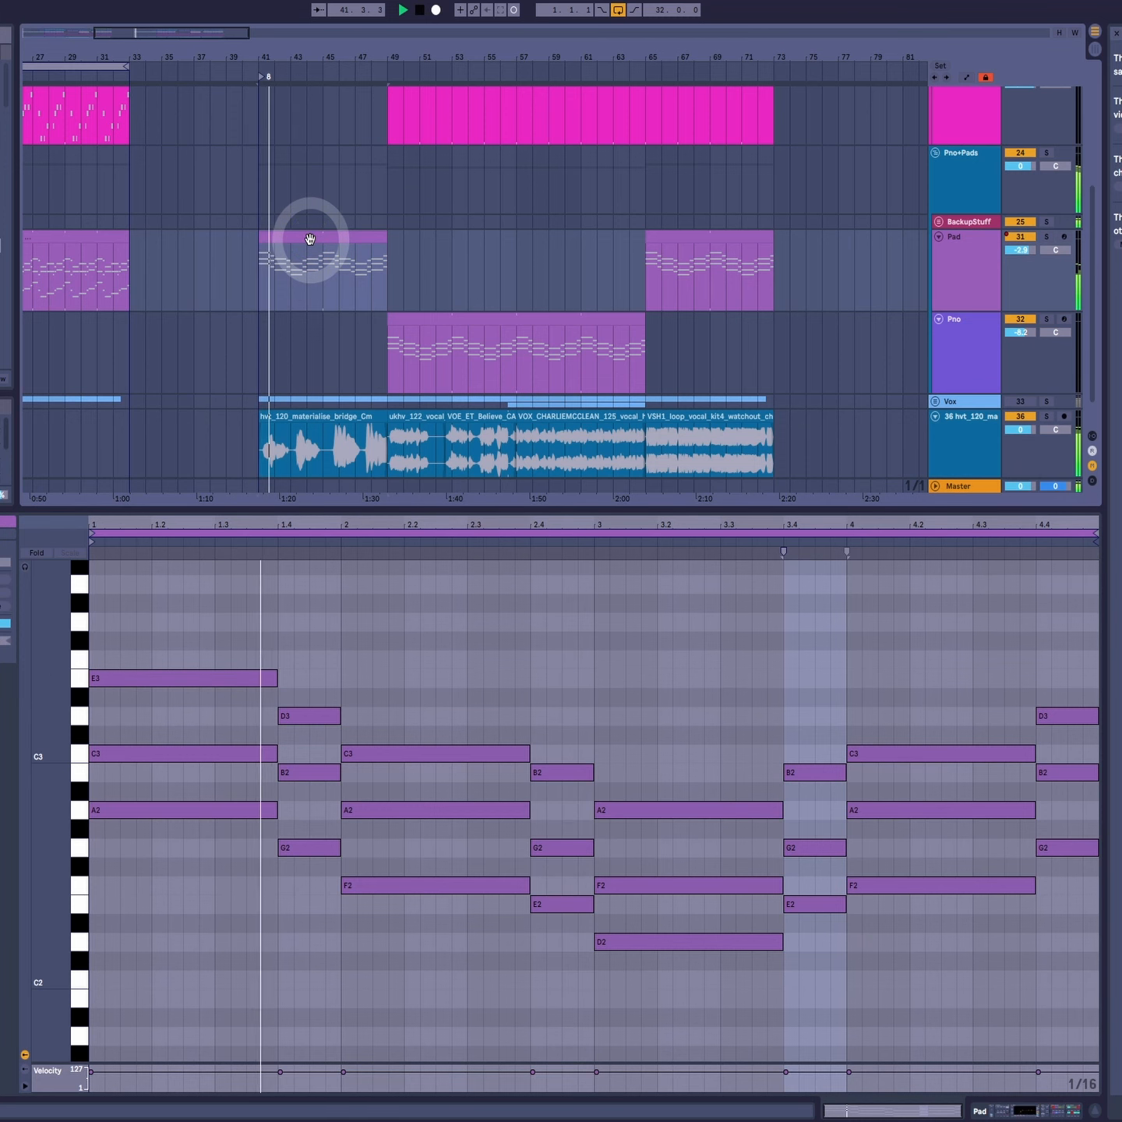
left_click(328, 413)
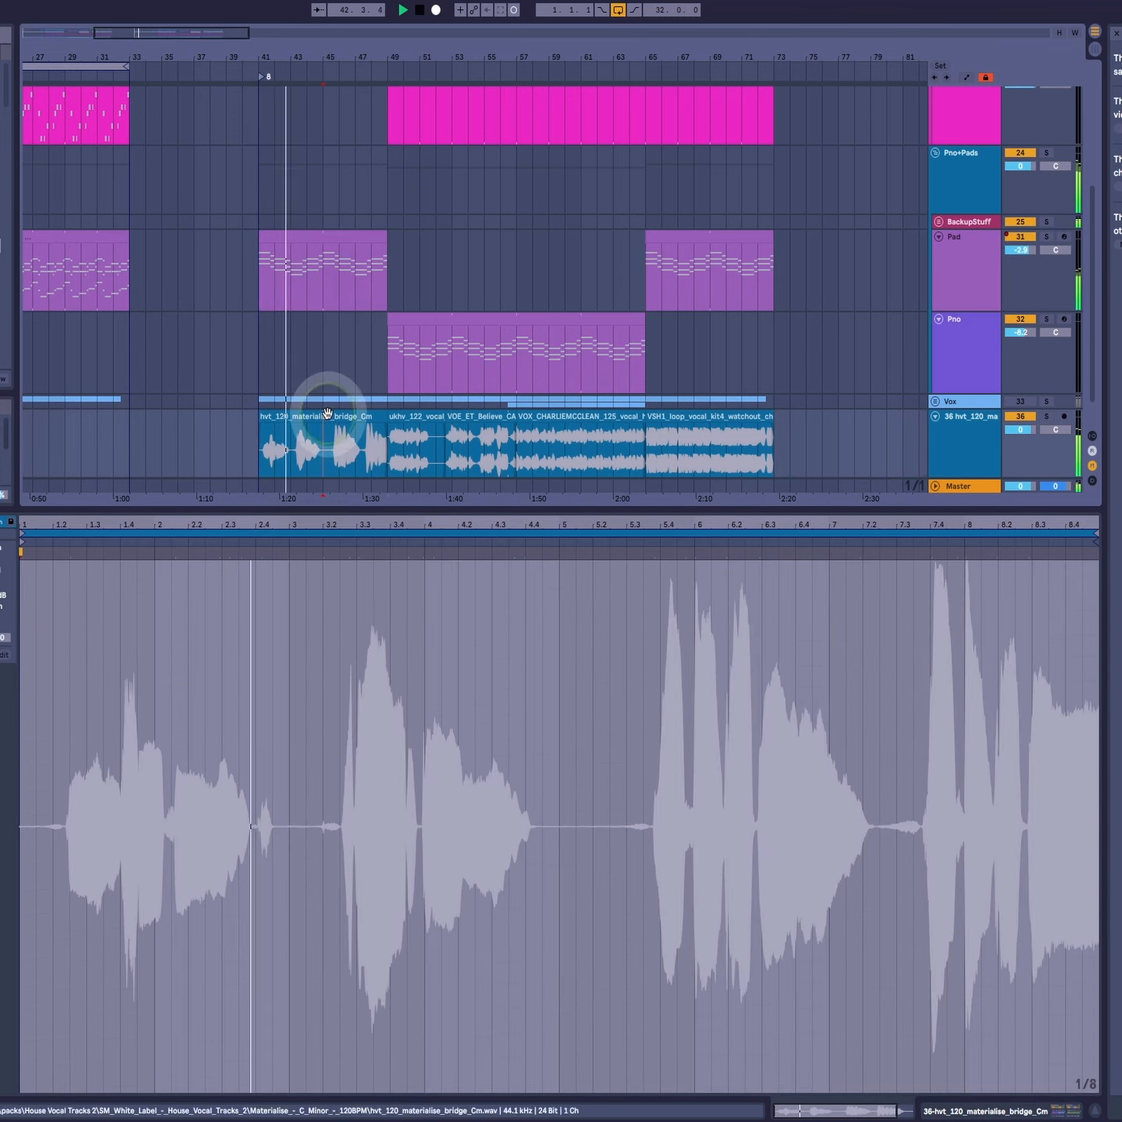
left_click(60, 590)
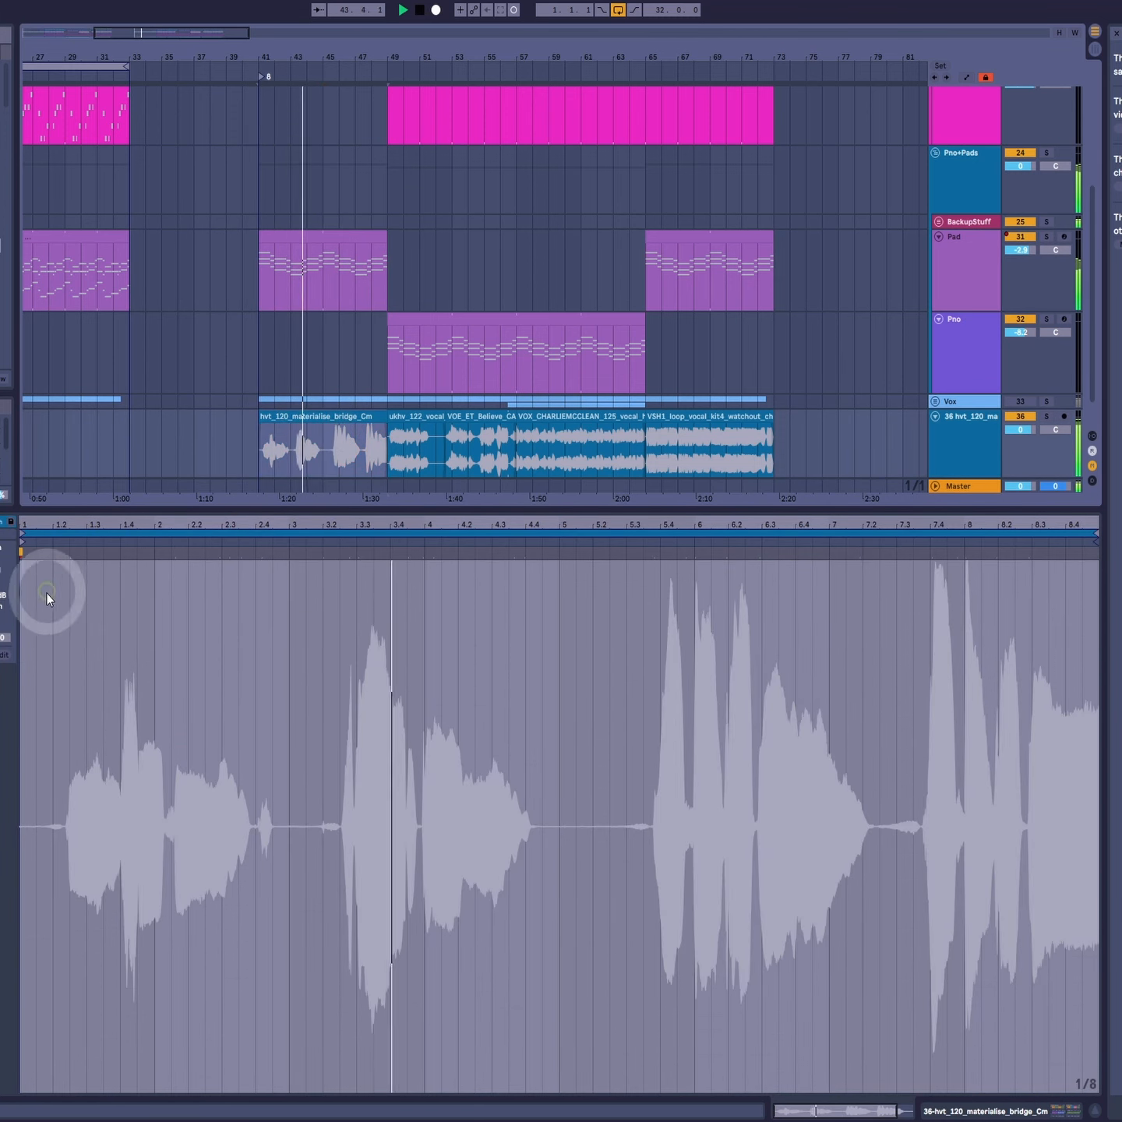
mouse_move(3, 571)
left_mouse_down()
mouse_move(2, 556)
mouse_move(2, 571)
left_mouse_up()
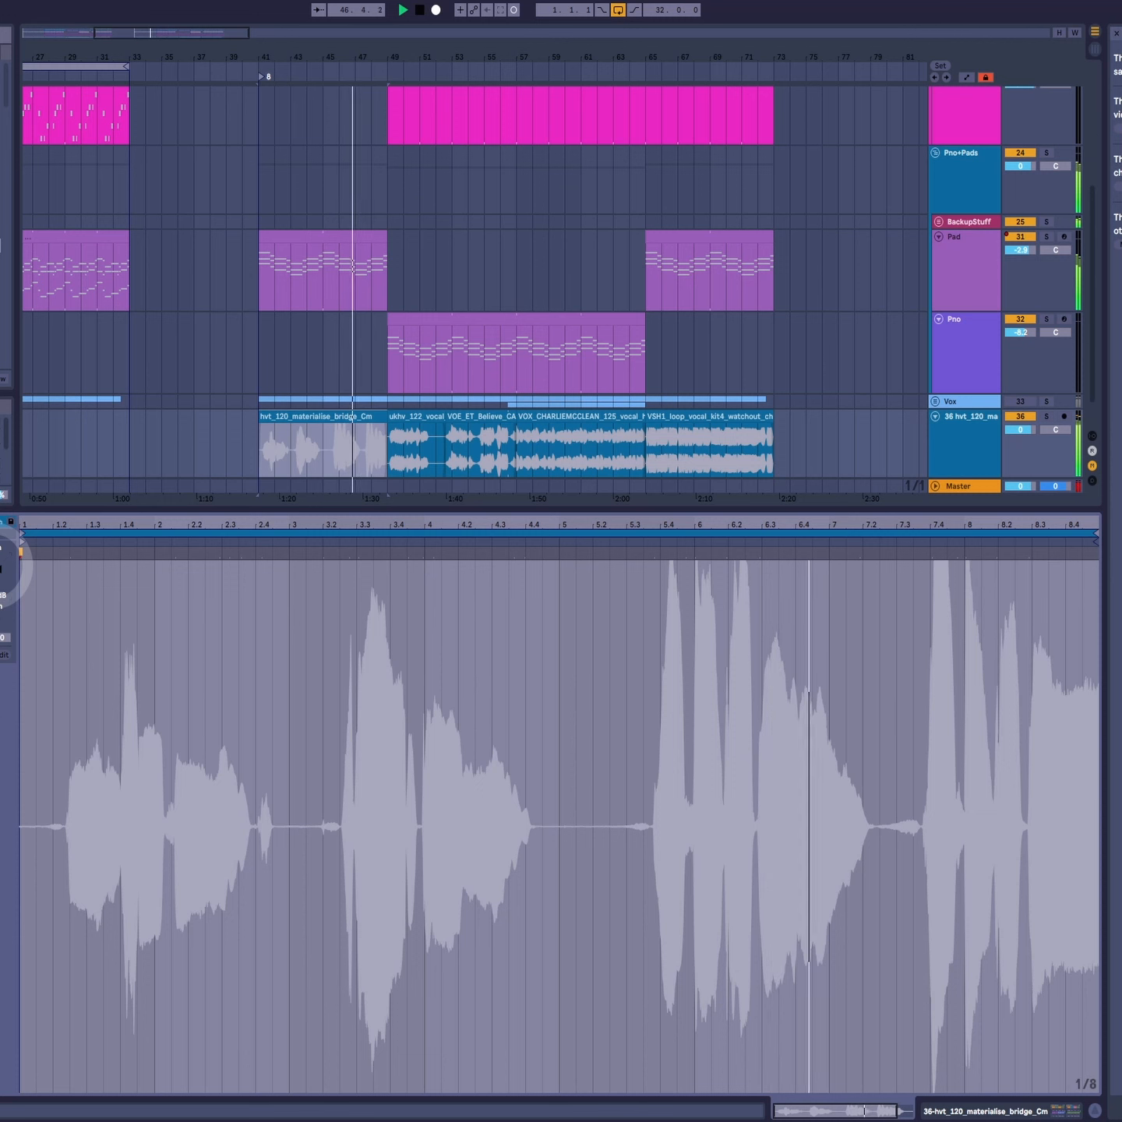
left_click_drag(3, 570, 2, 571)
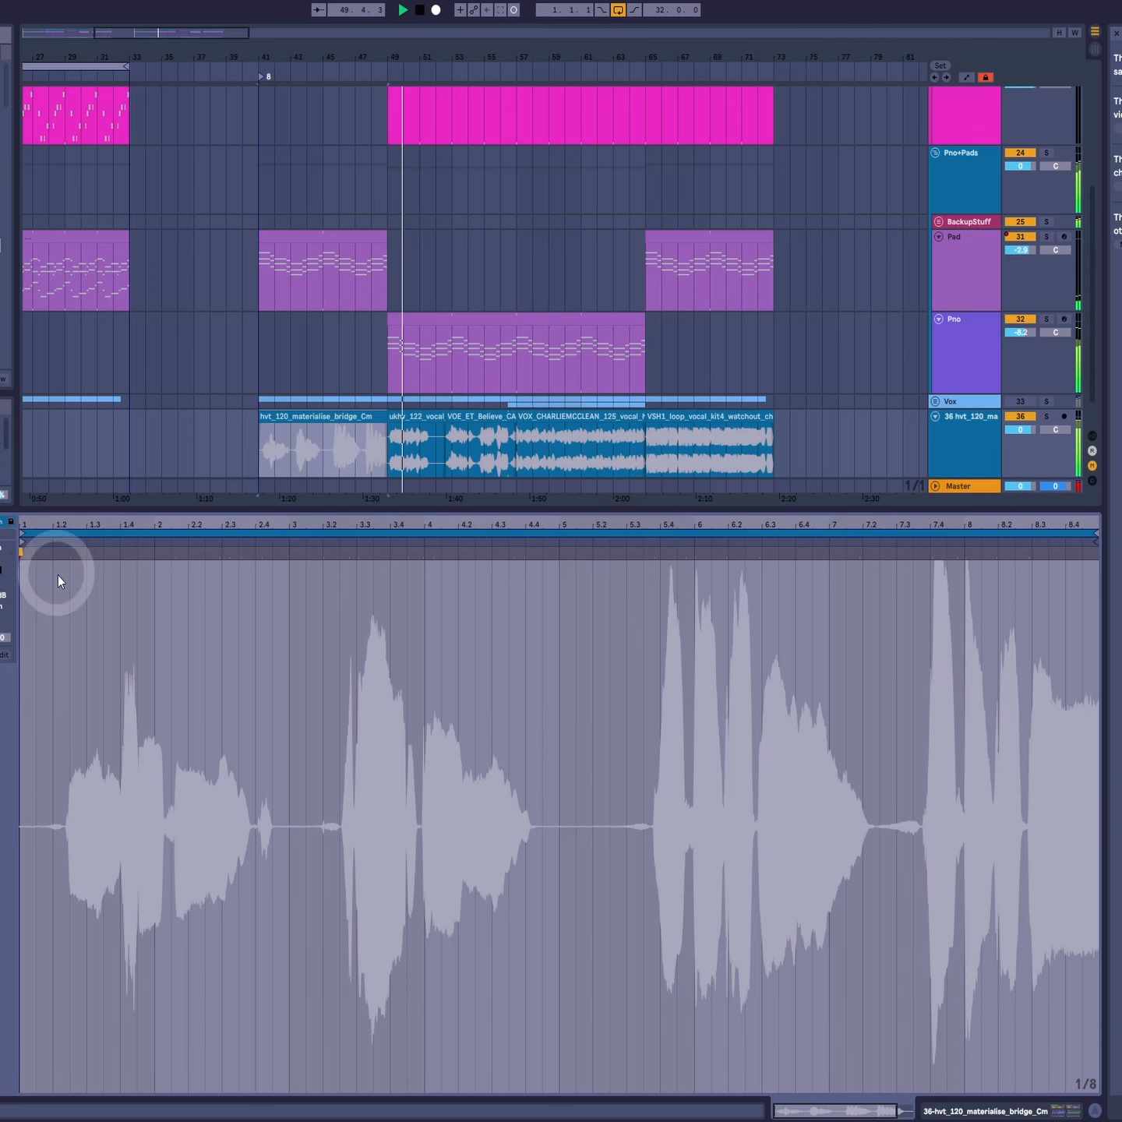
Step: Inspect the ukhv_122, VOE_ET_Believe and VOX_CHARLIEMCCLEAN vocal clips one by one while they play over the Pno chords
left_click(403, 419)
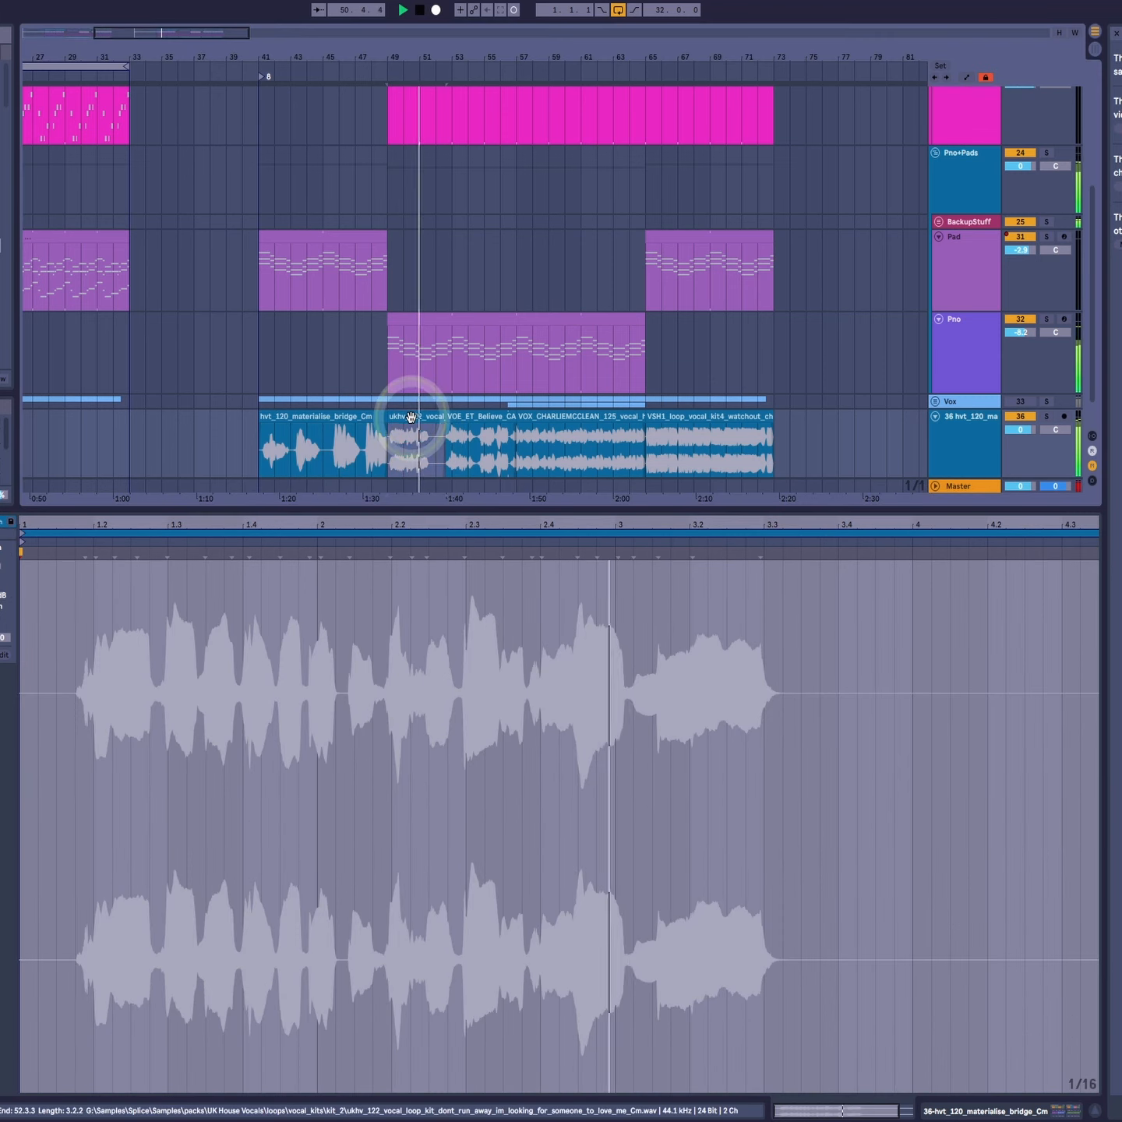
left_click(468, 416)
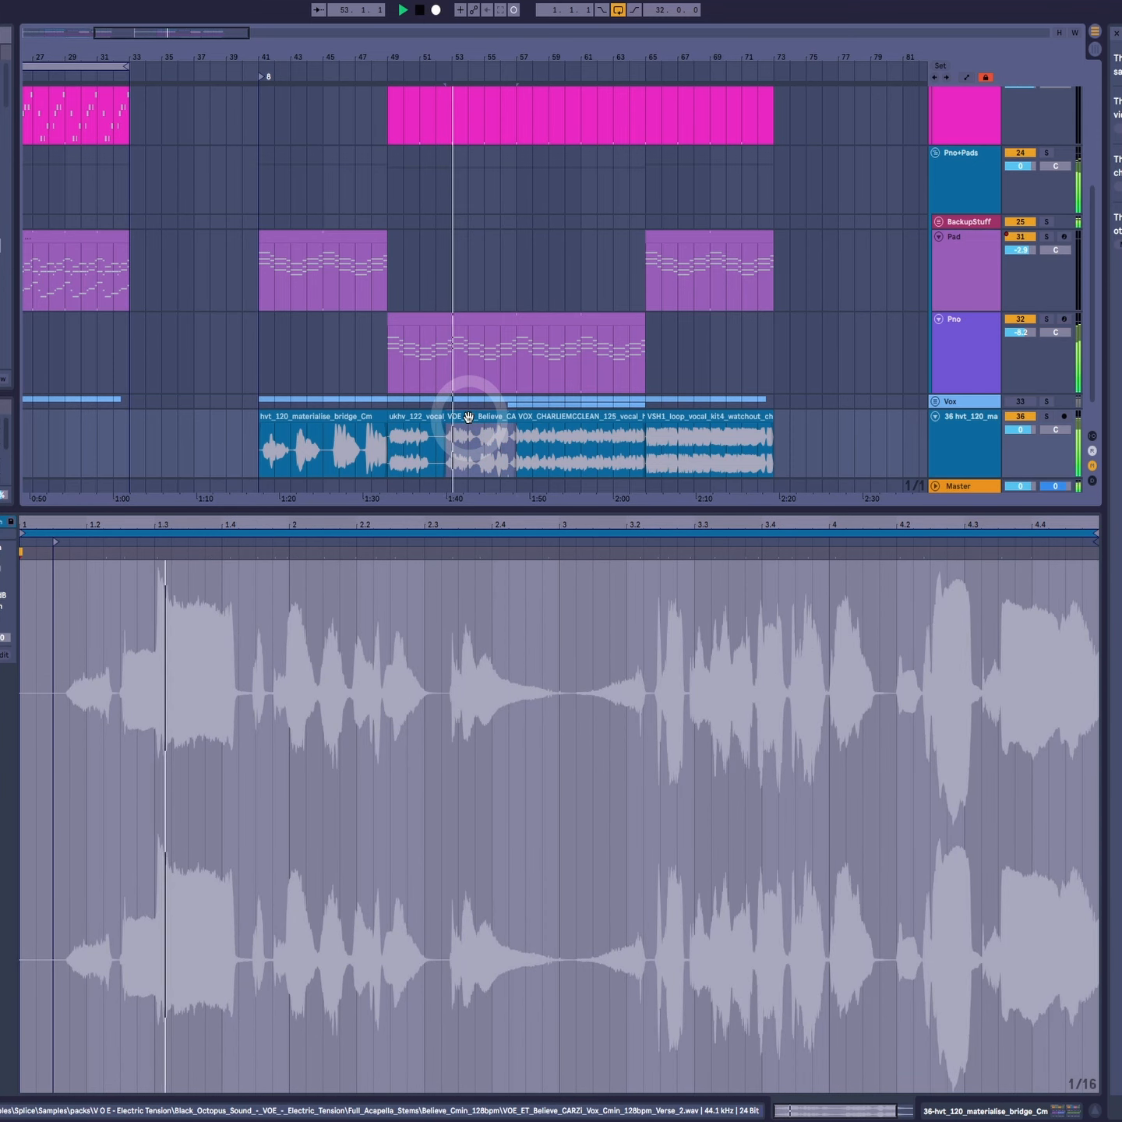
left_click(853, 464)
left_click(546, 412)
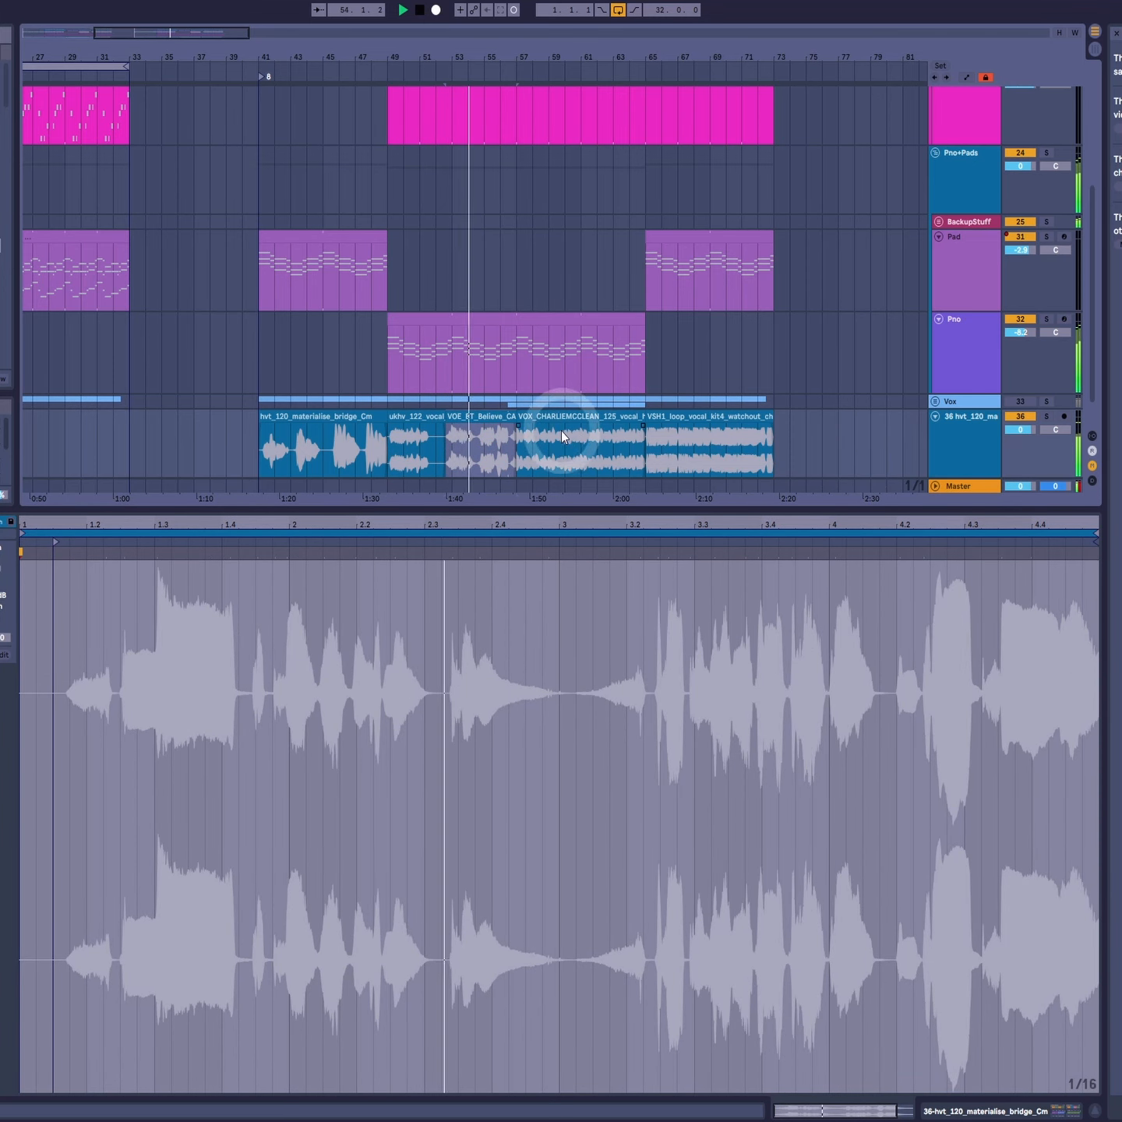
left_click(896, 419)
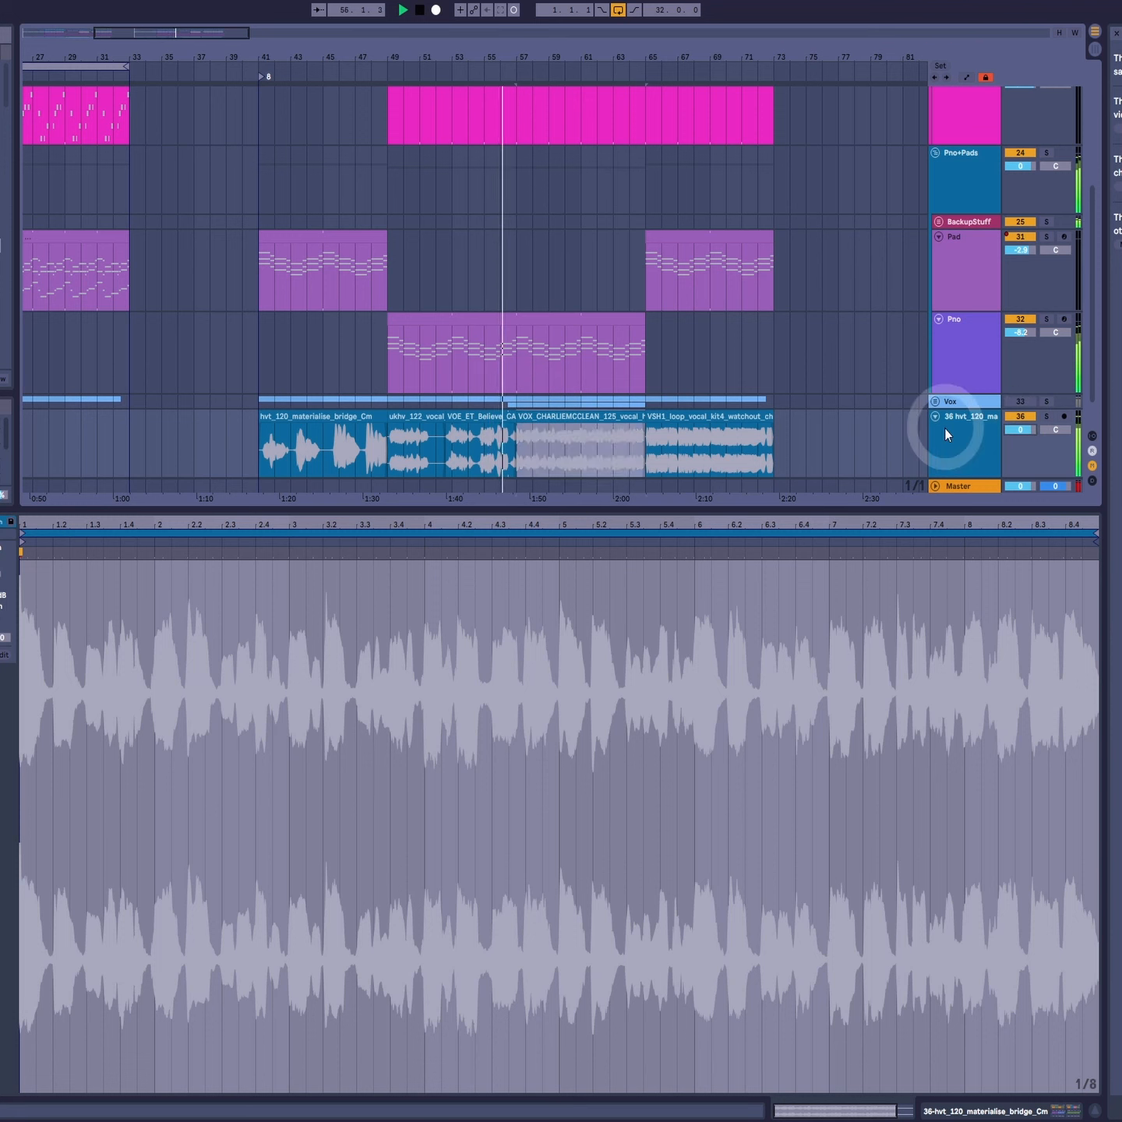
left_click(548, 413)
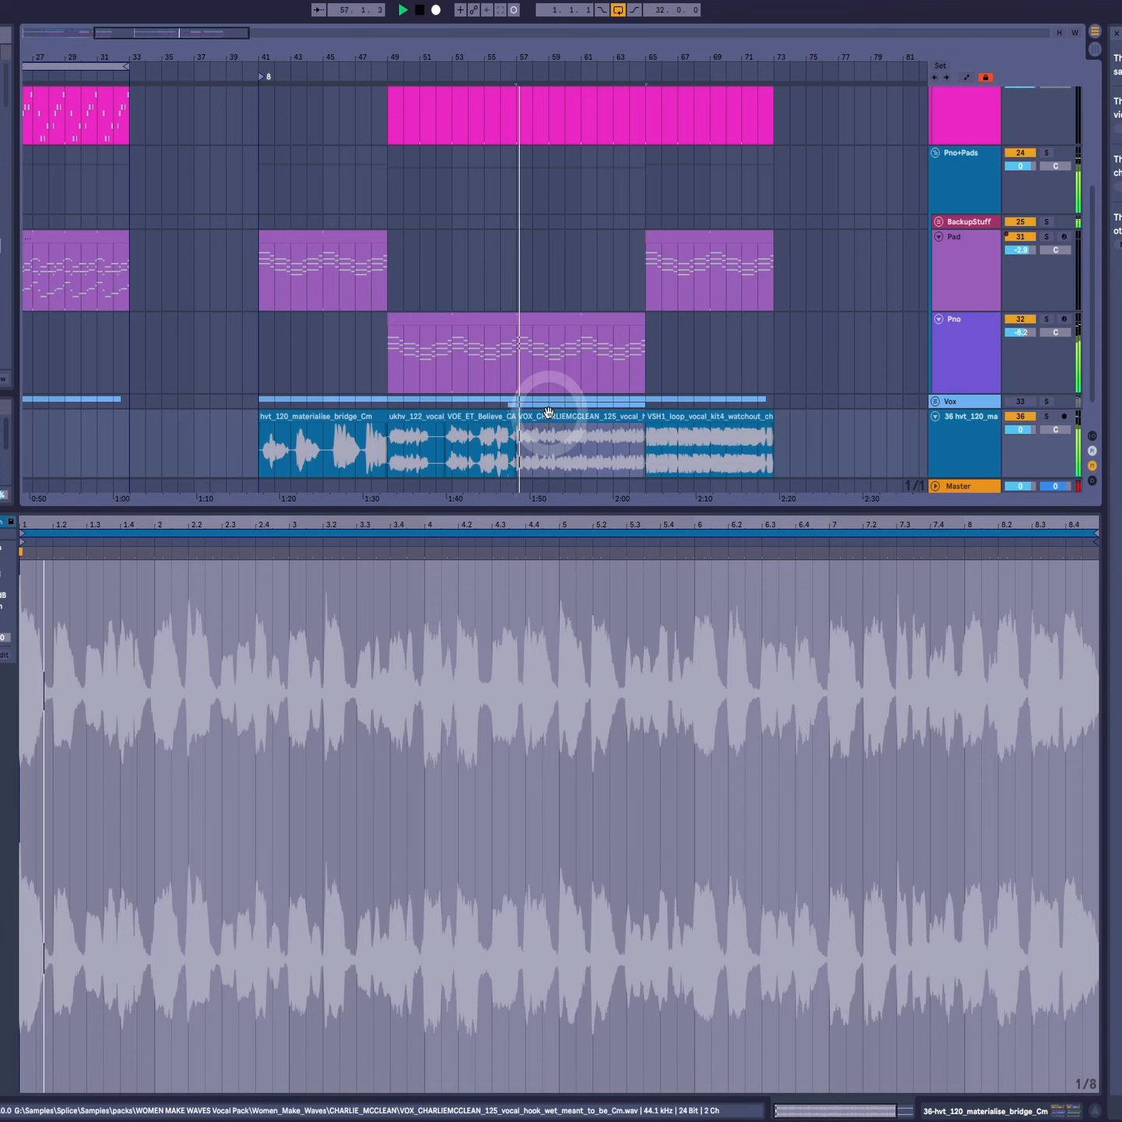
Step: Listen through the VOX_CHARLIEMCCLEAN and VSH1_loop_vocal_kit4_watchout vocal clips over the chords and stop playback at bar 73
left_click(664, 413)
left_click(648, 429)
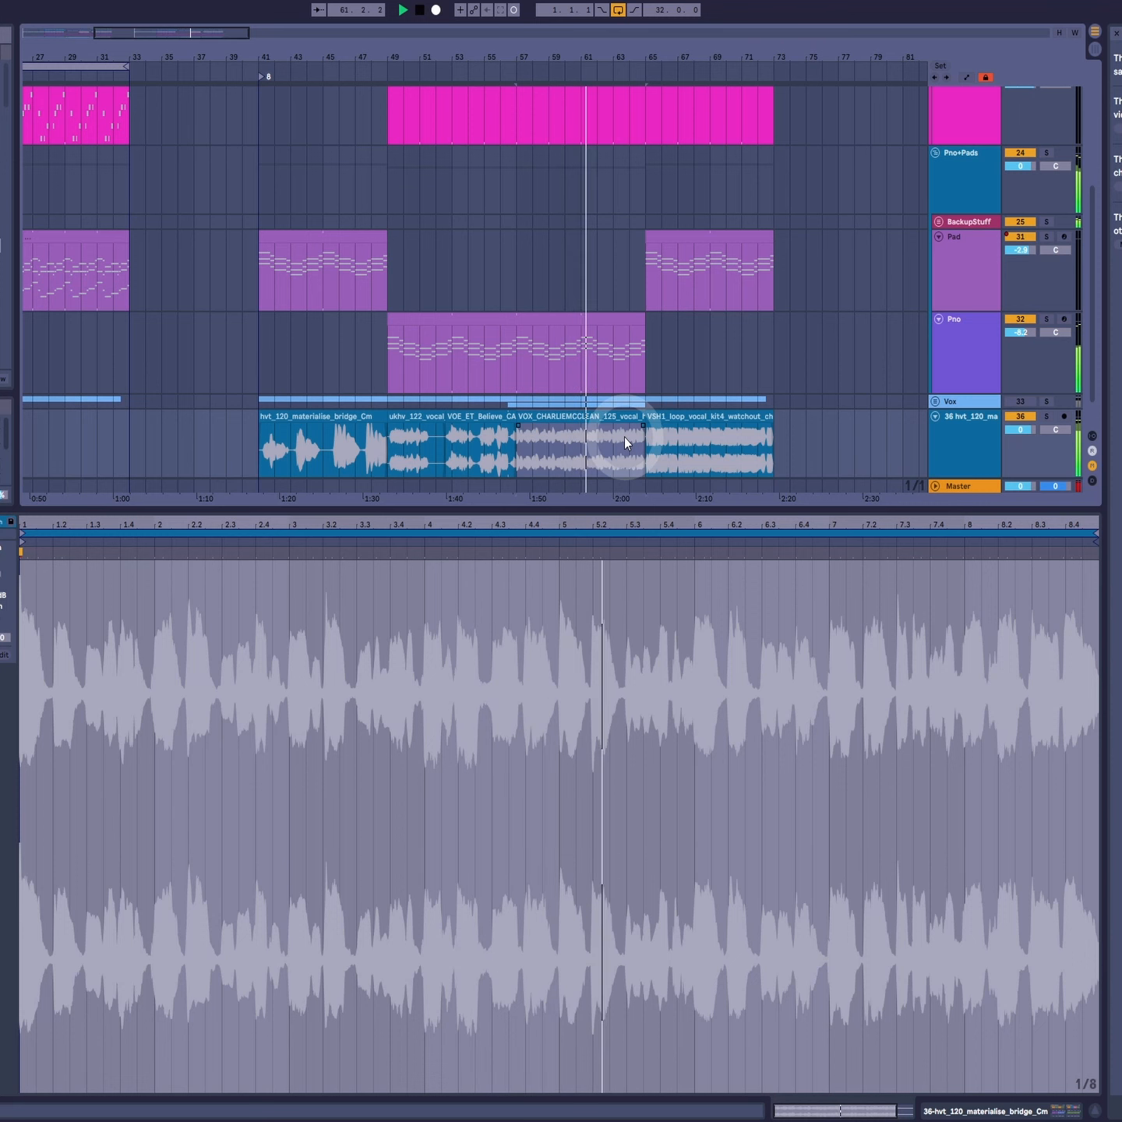
left_click(662, 418)
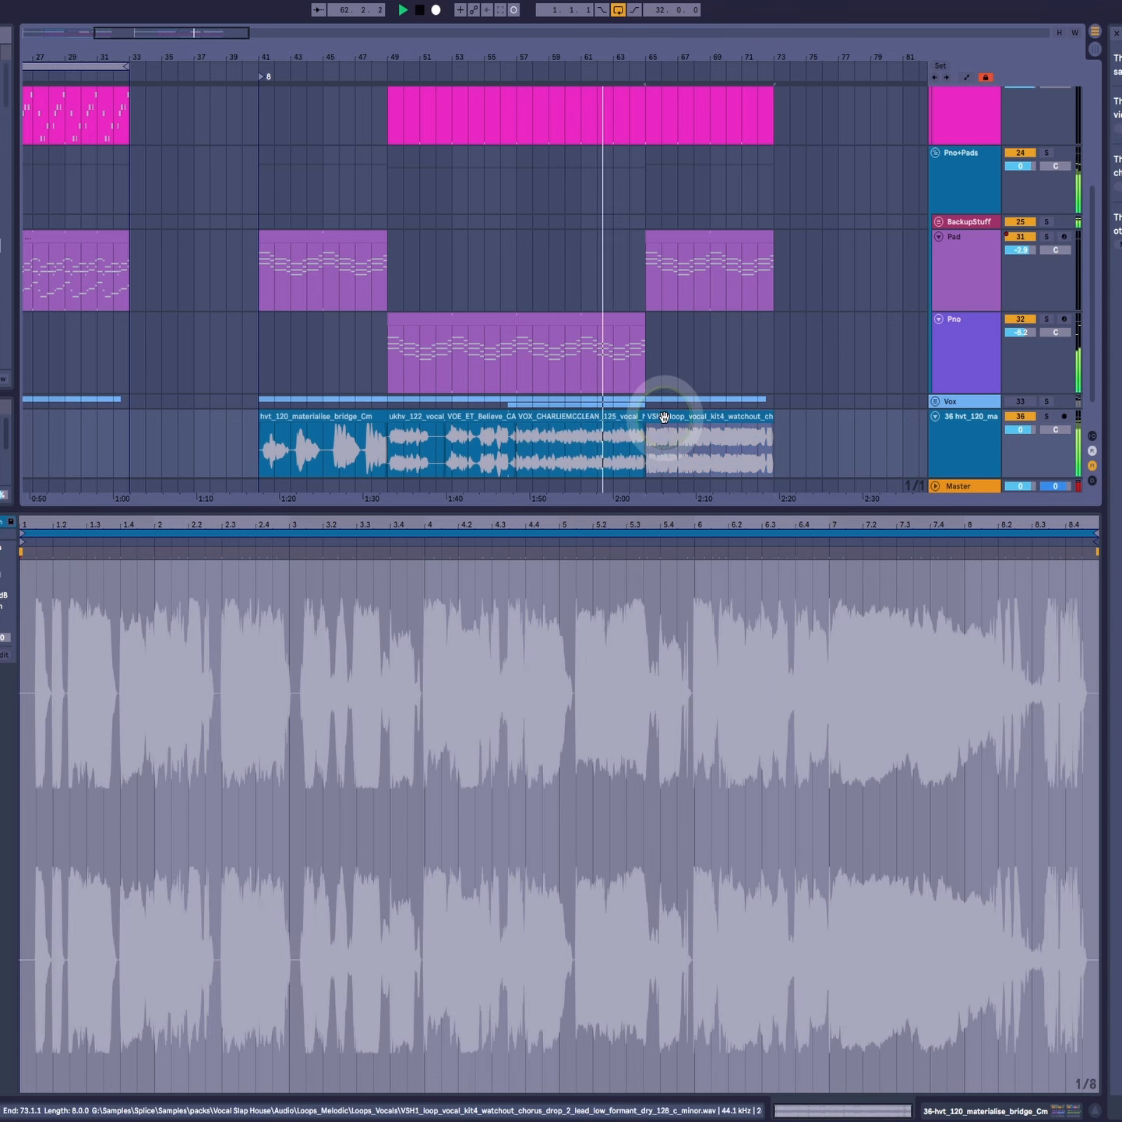
left_click(605, 424)
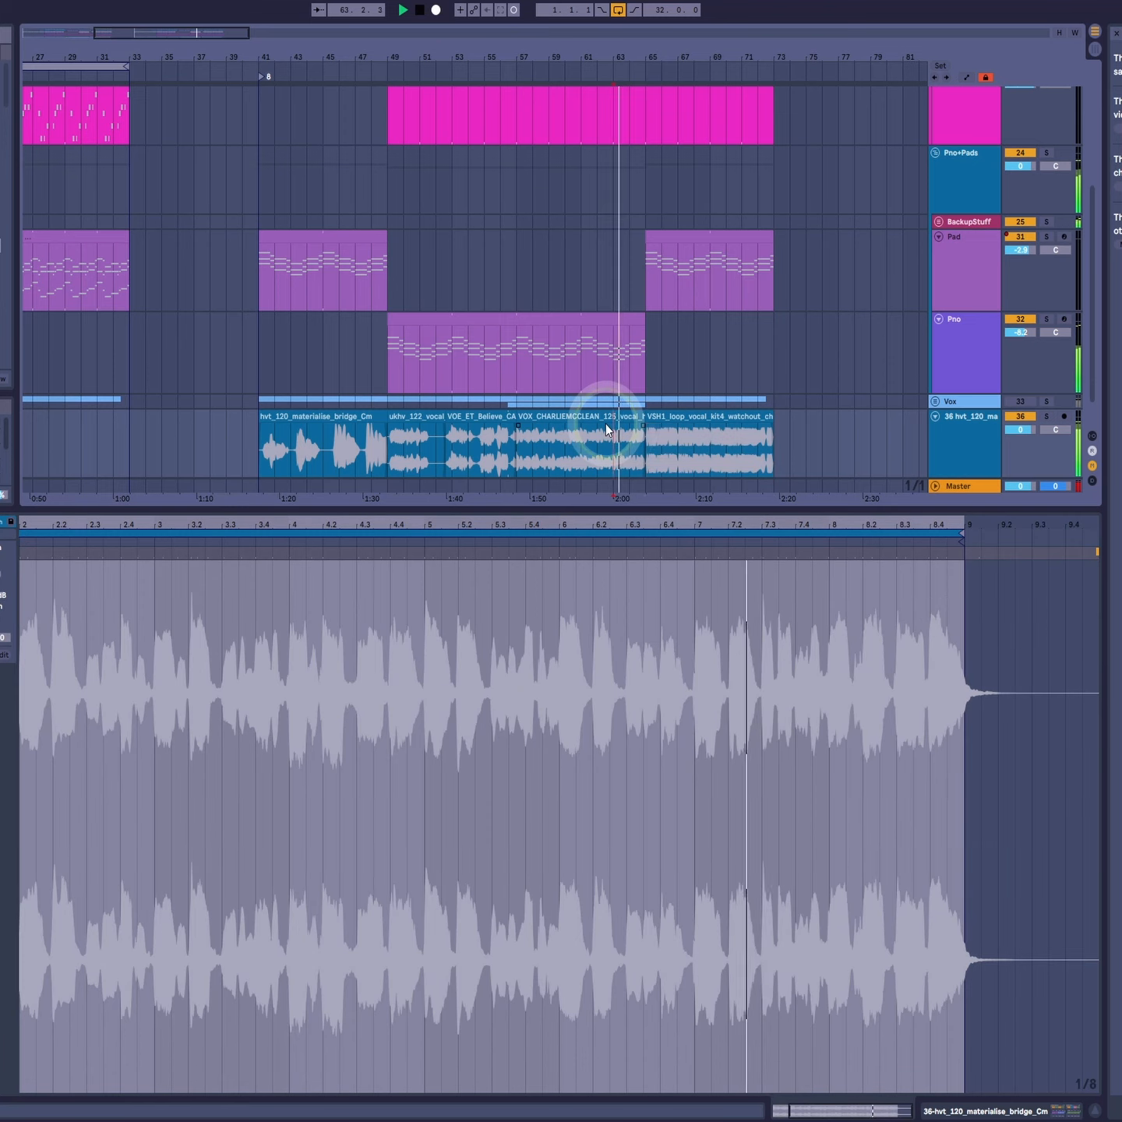
left_click(629, 417)
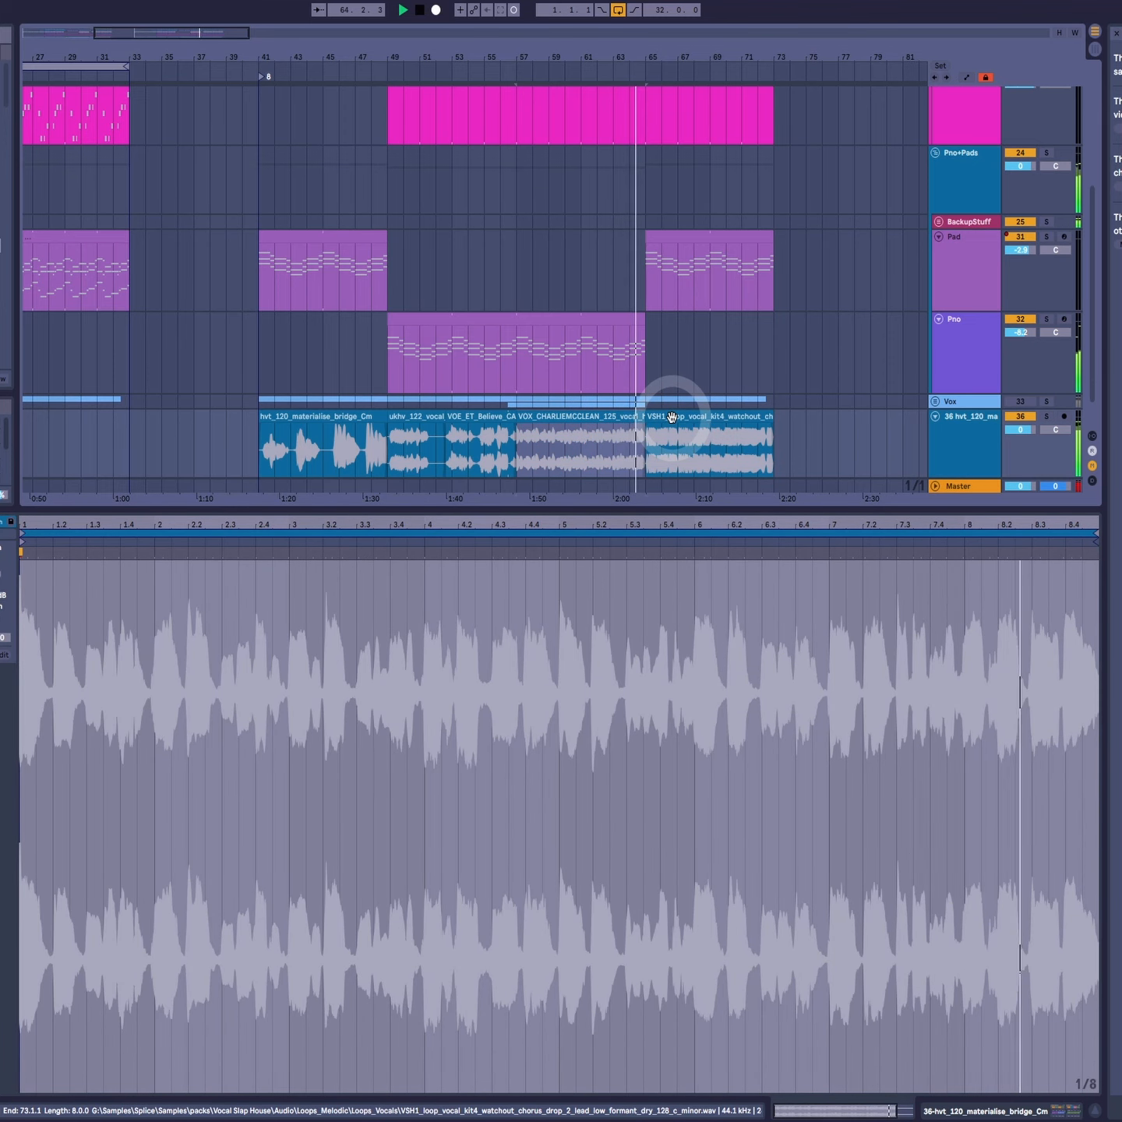
left_click(670, 417)
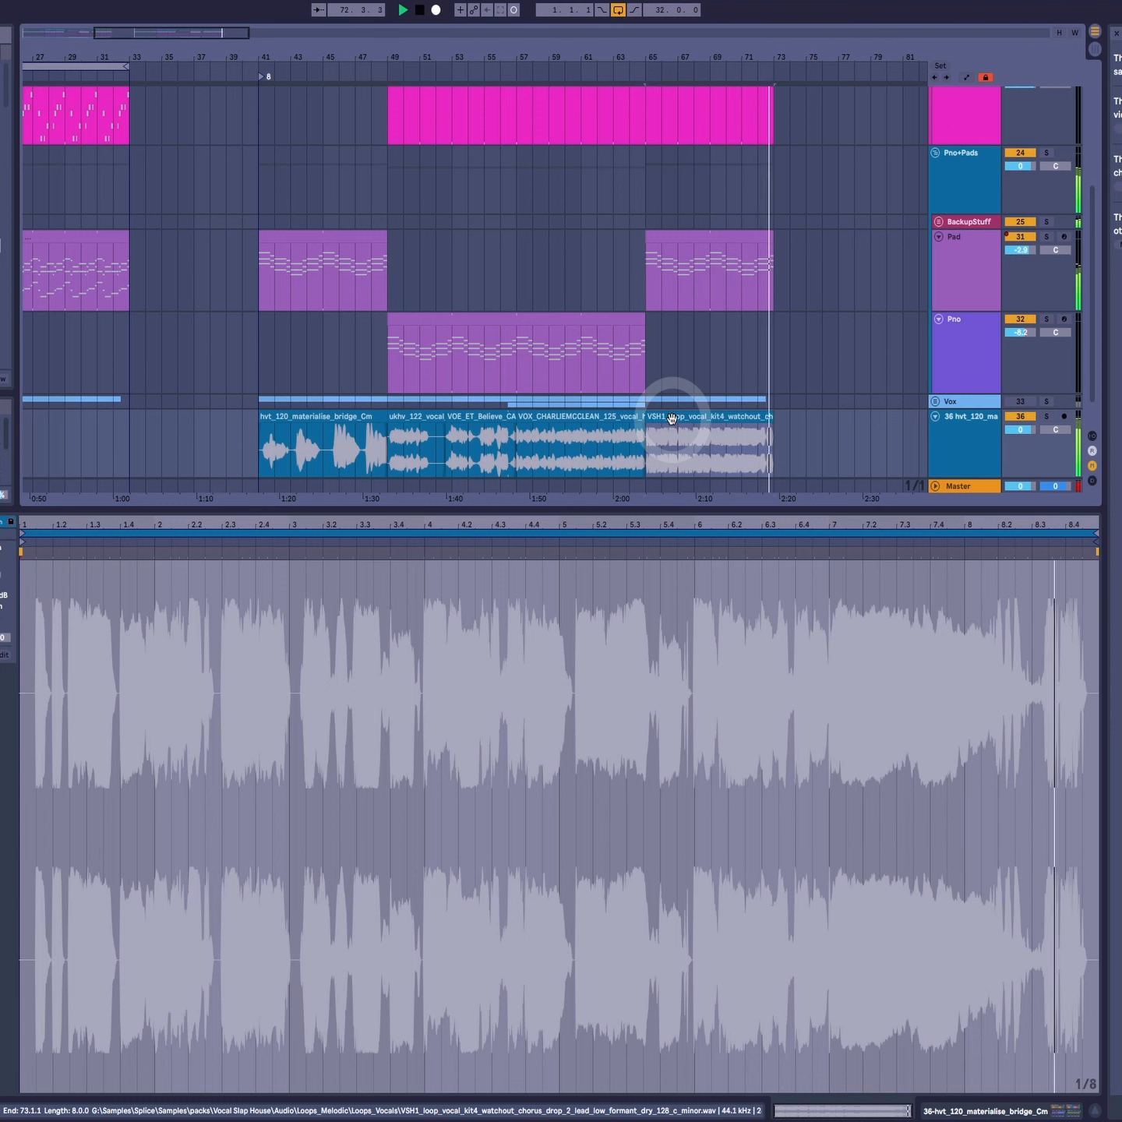
key("space")
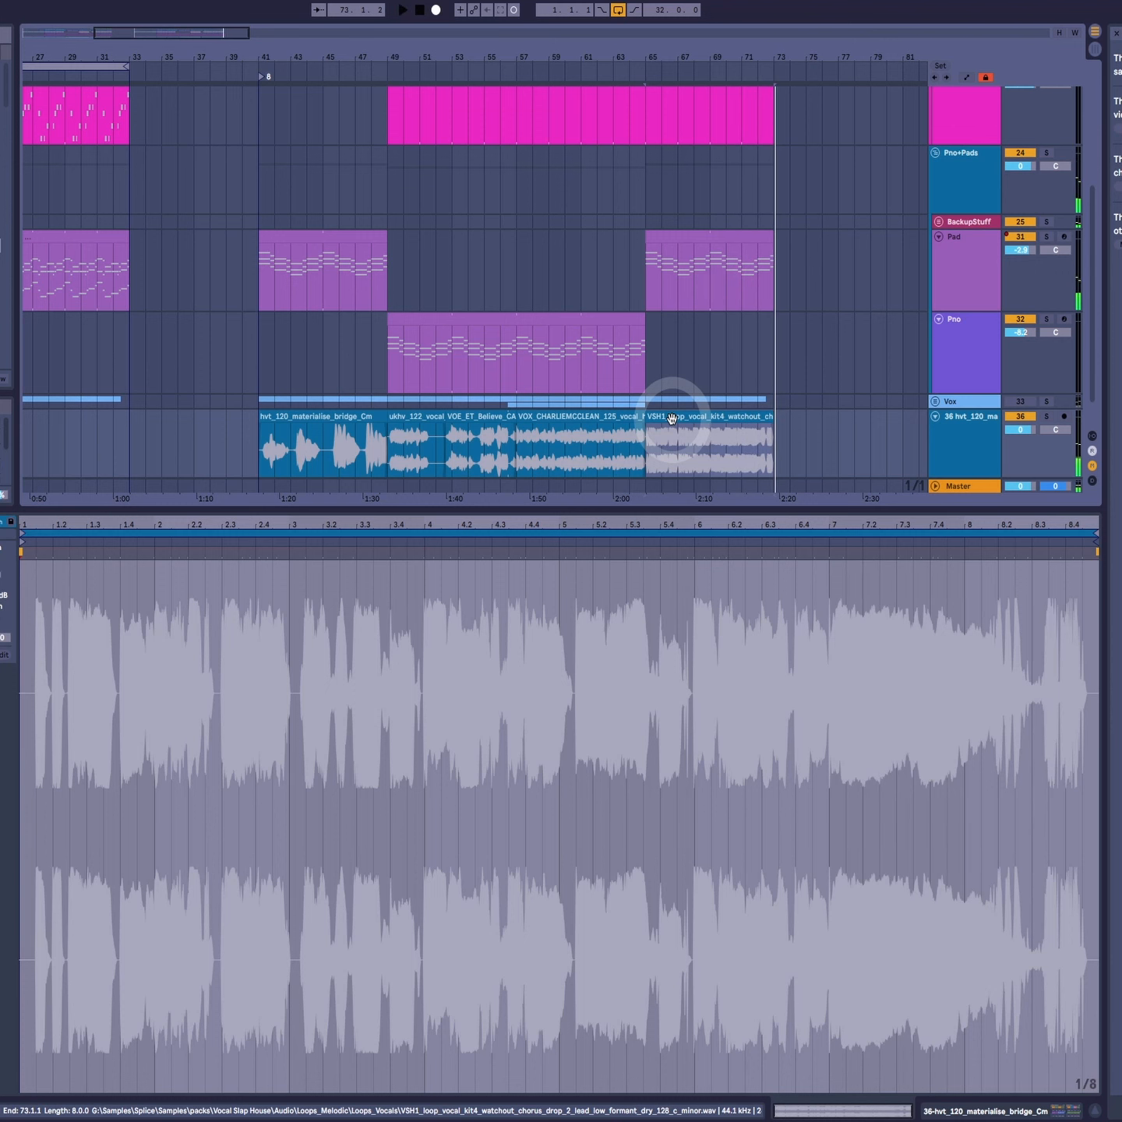